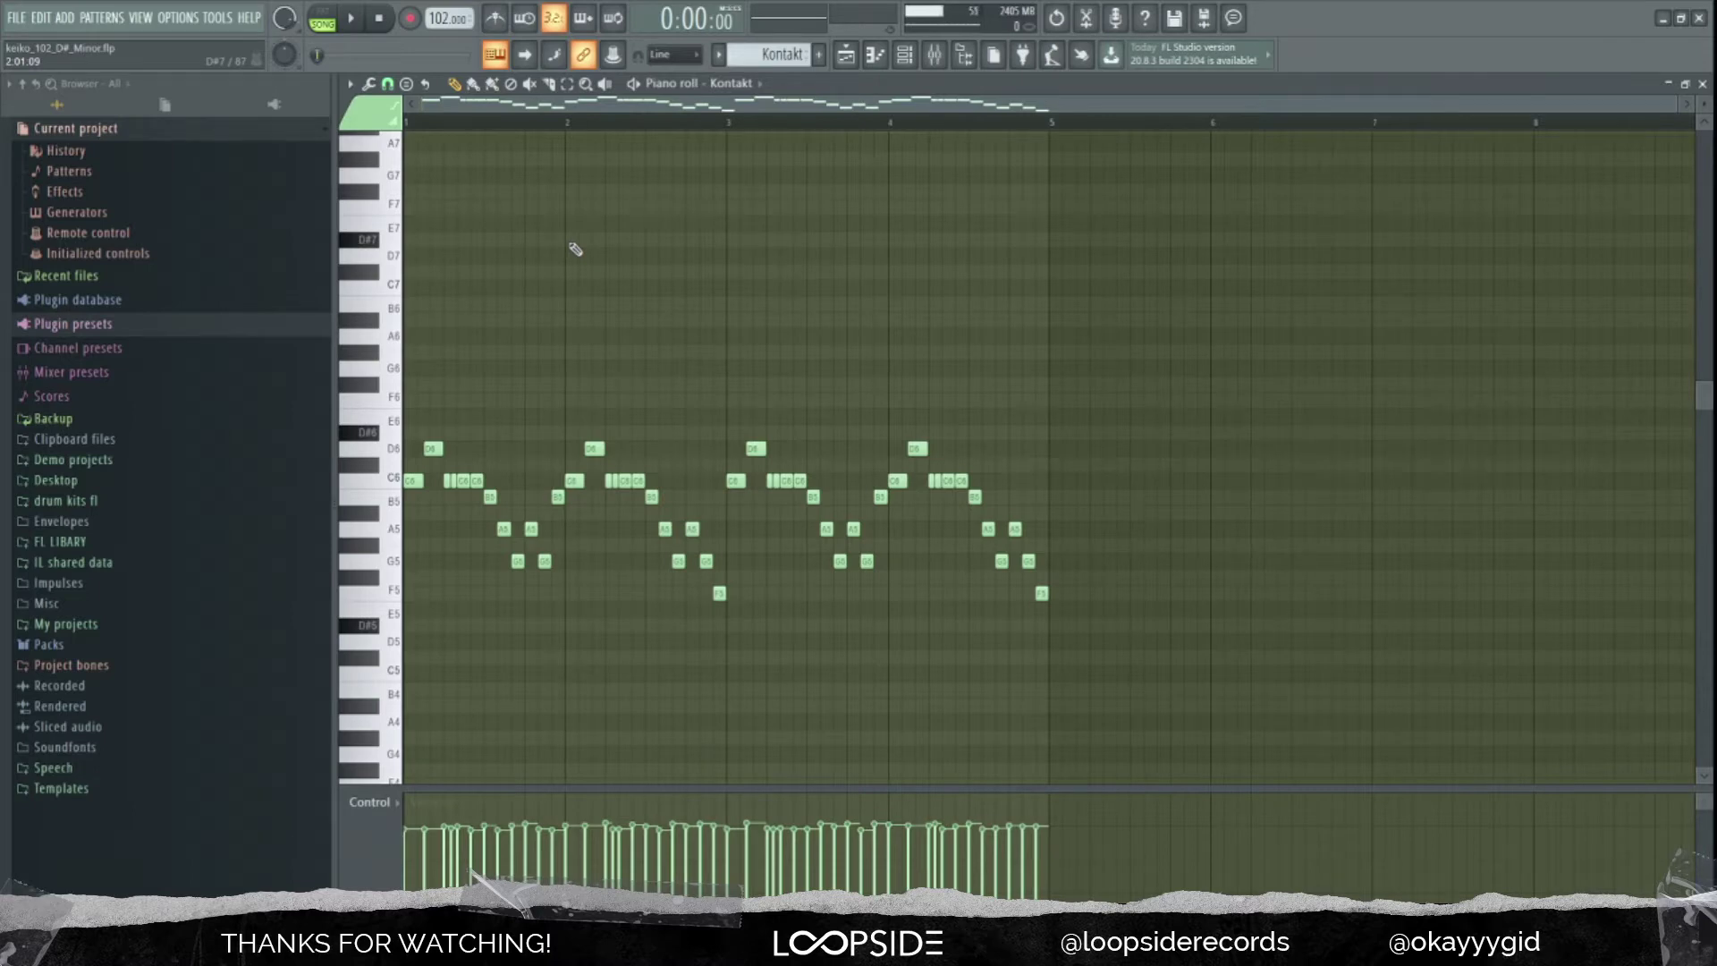
Zoom the piano roll and play the Kontakt melody pattern
{"action": "scroll", "coordinate": [626, 237], "scroll_direction": "up", "scroll_amount": 2}
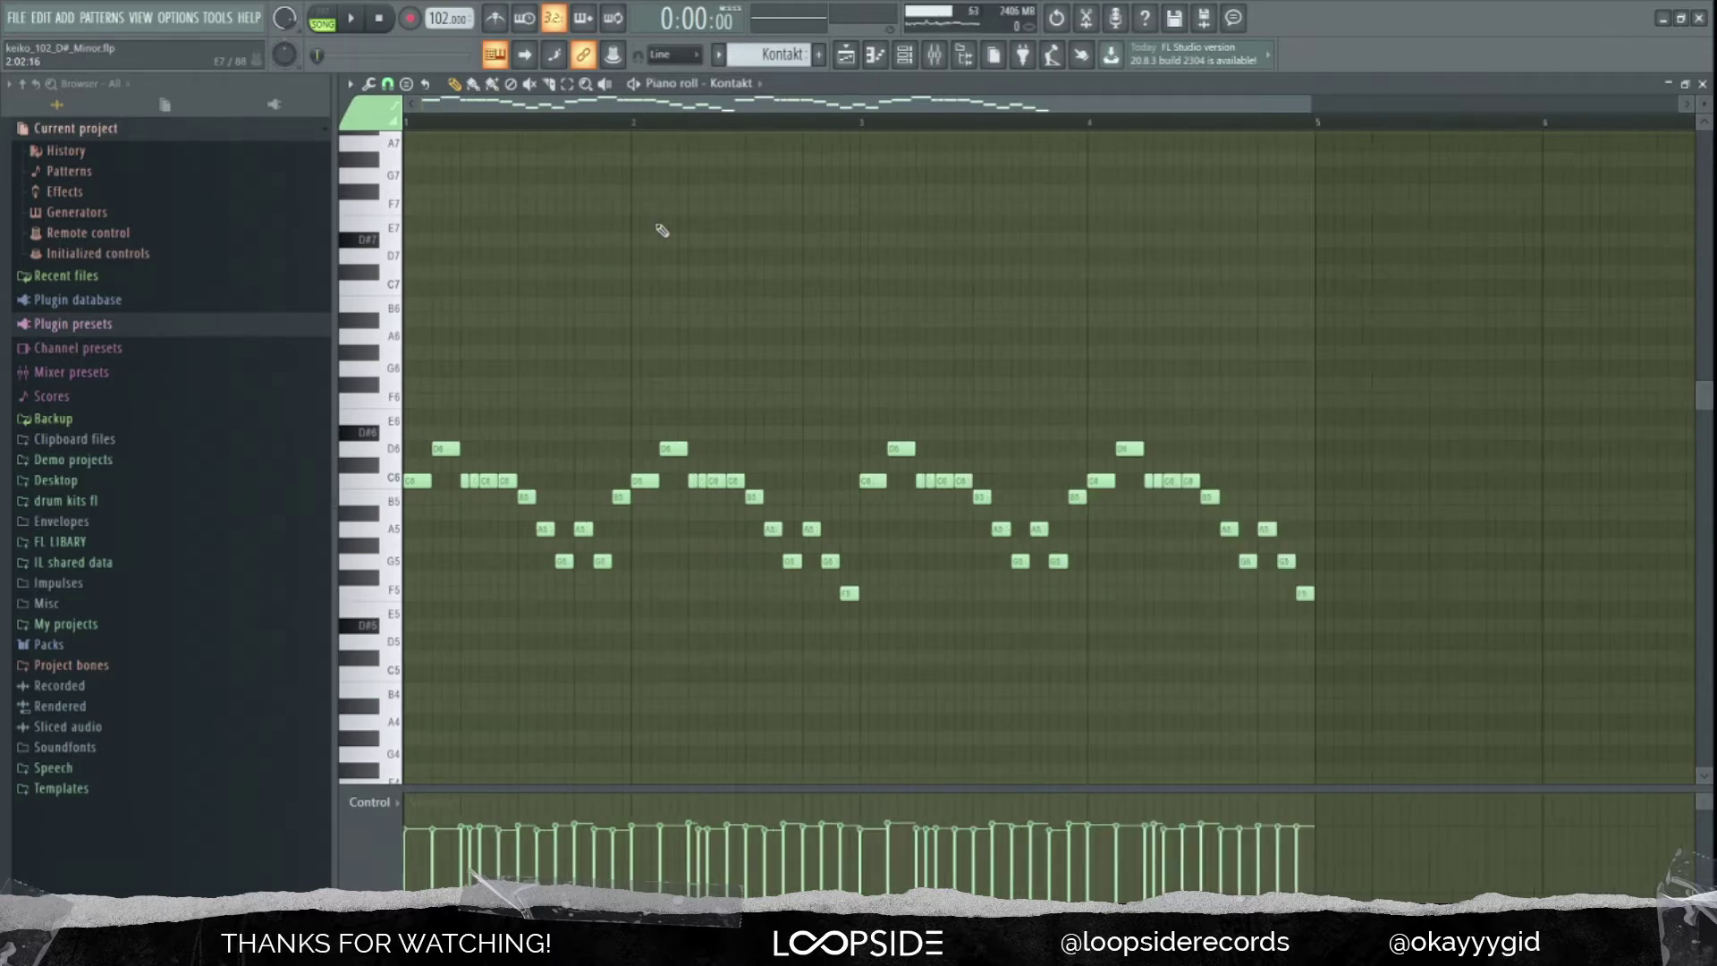
{"action": "key", "text": "space"}
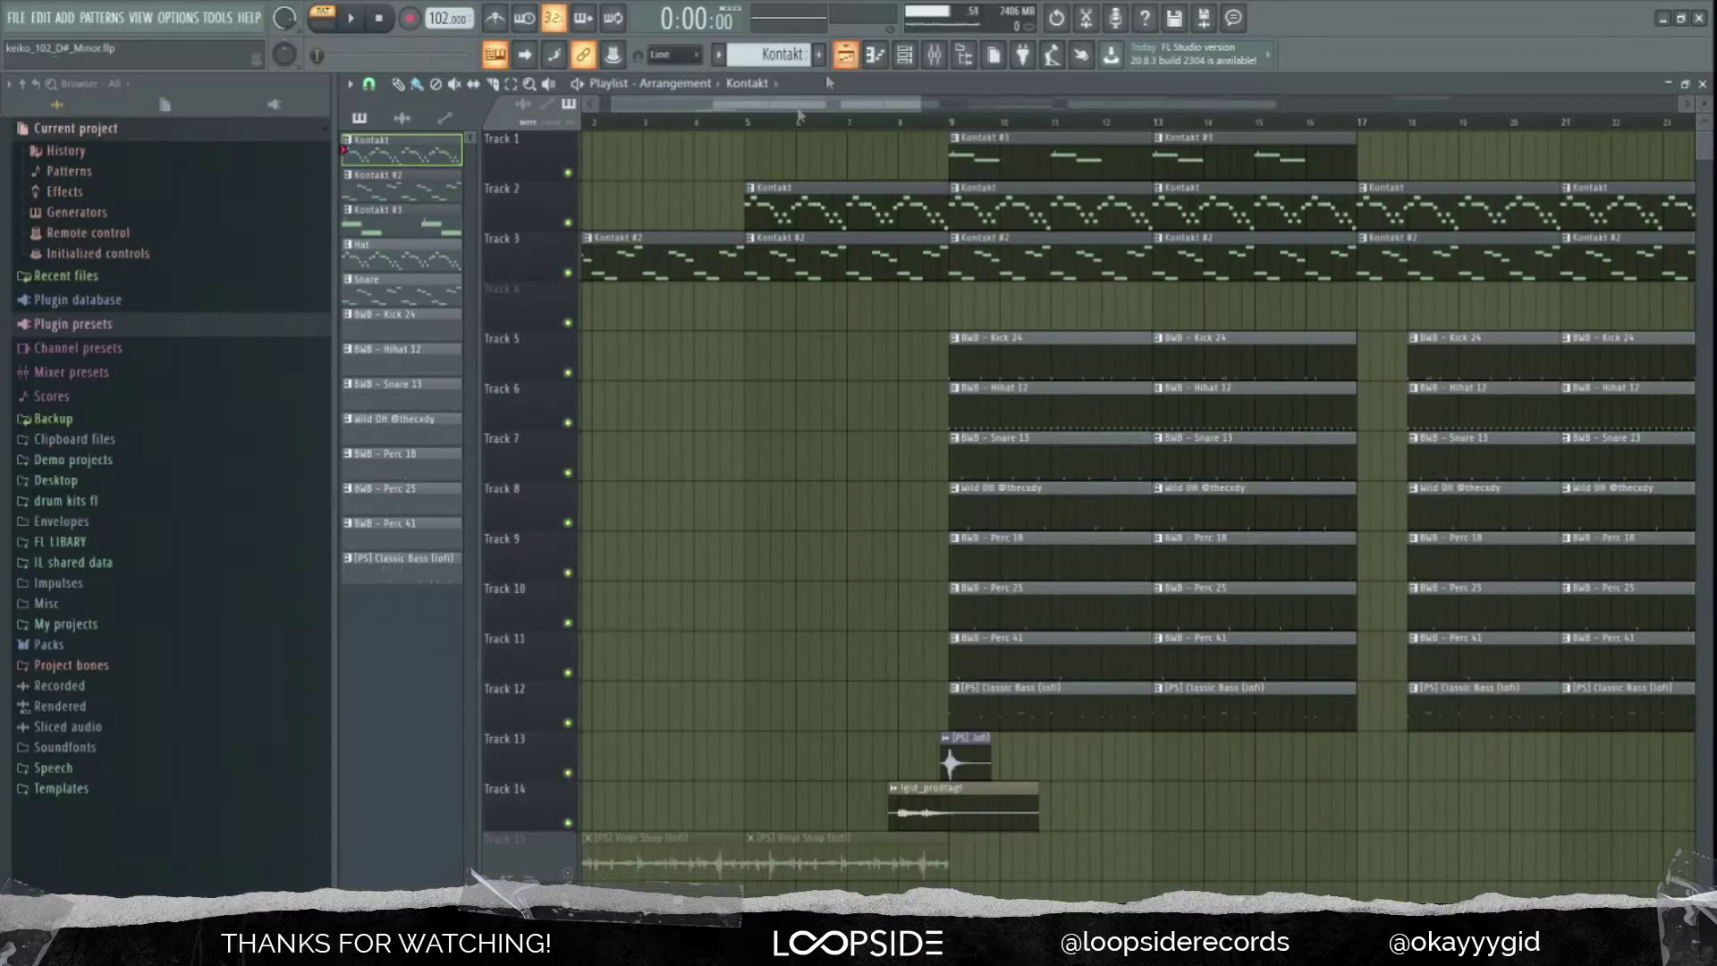
Open and play the Kontakt #2 clip from Track 3, then bring up the Mixer
{"action": "scroll", "coordinate": [798, 115], "scroll_direction": "down", "scroll_amount": 3}
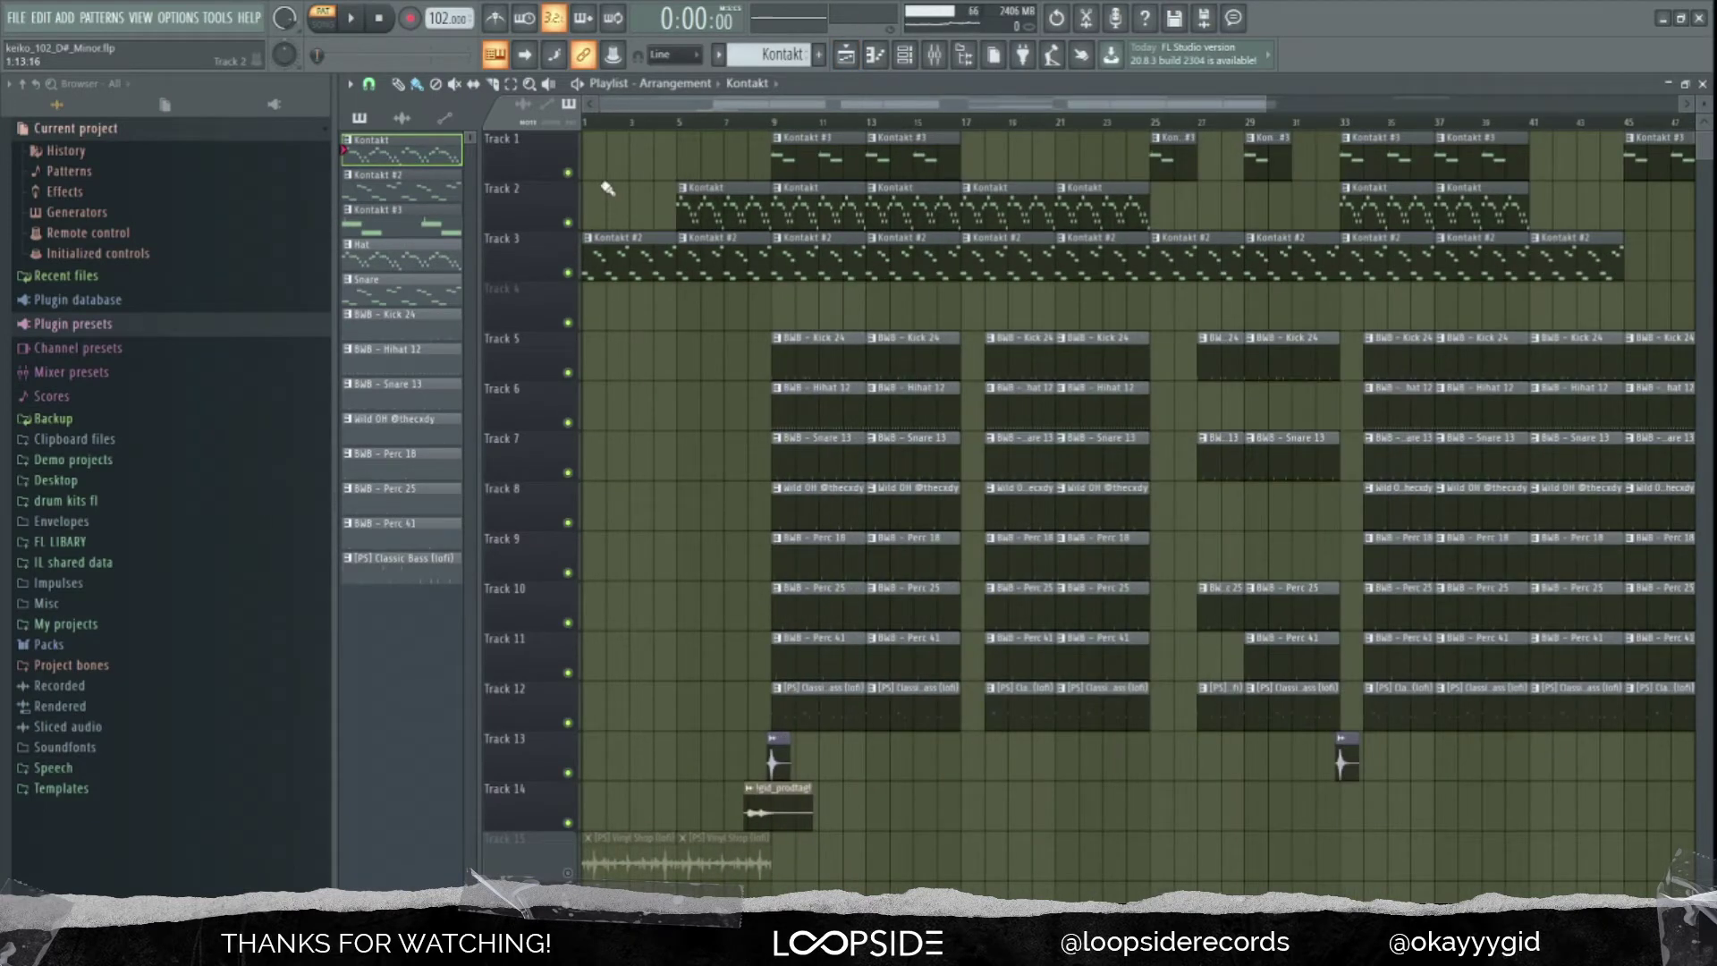
{"action": "double_click", "coordinate": [715, 262]}
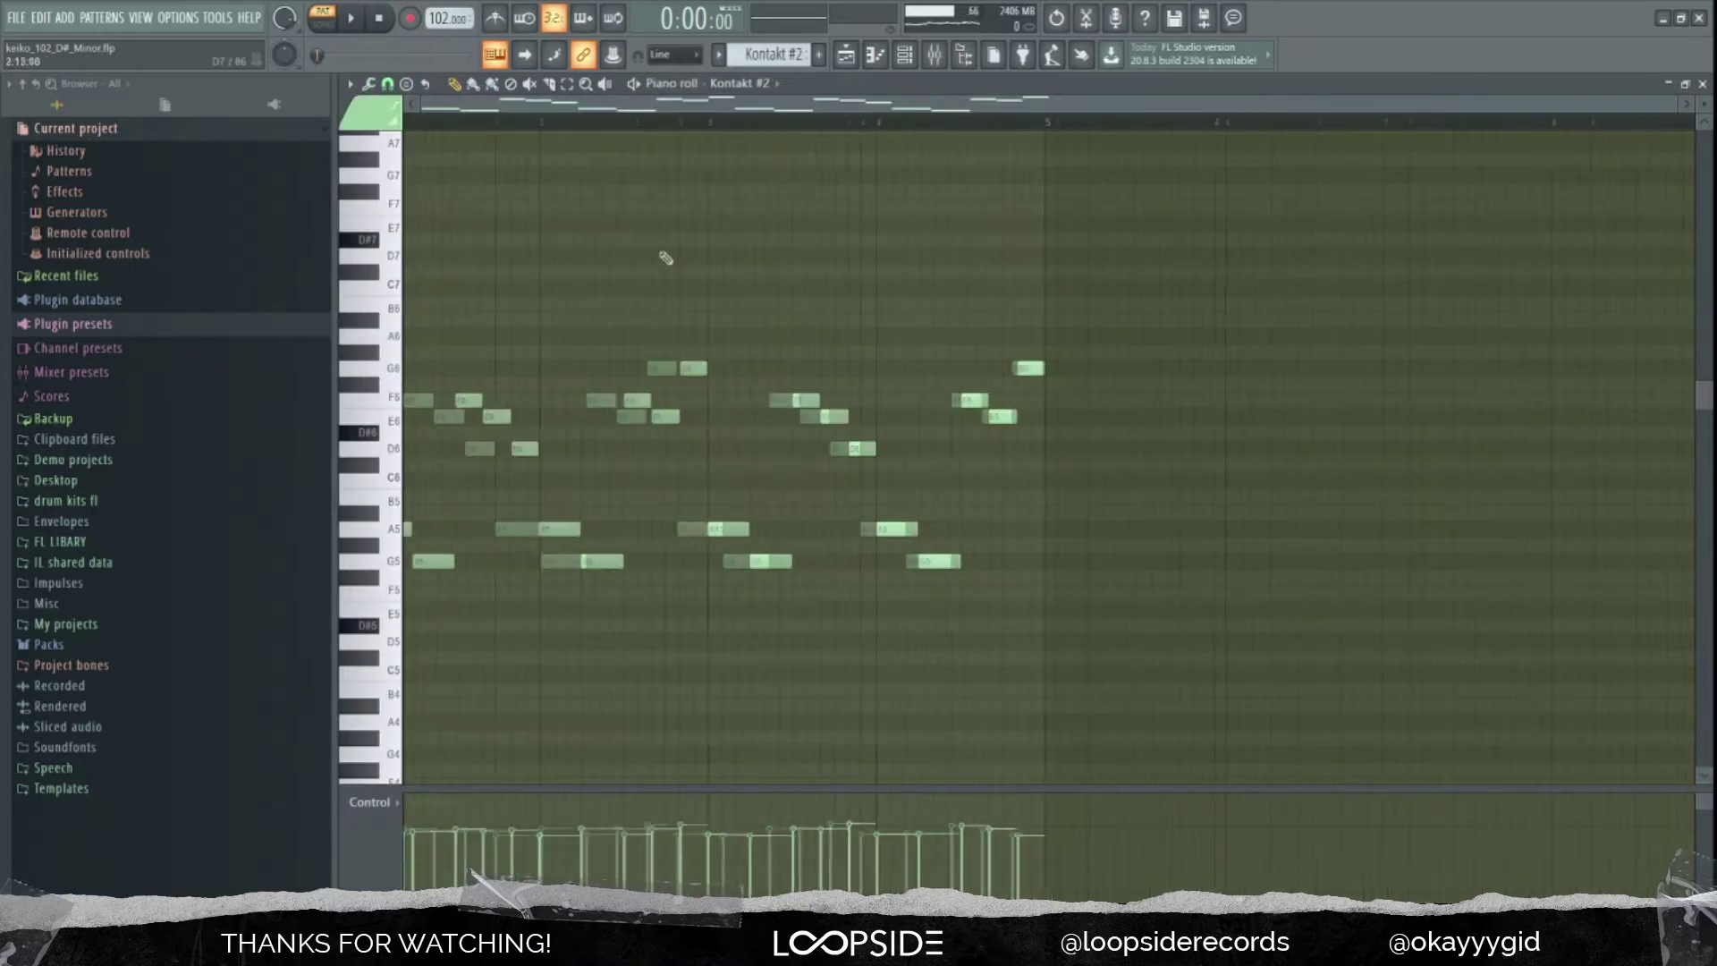
{"action": "left_click", "coordinate": [633, 84]}
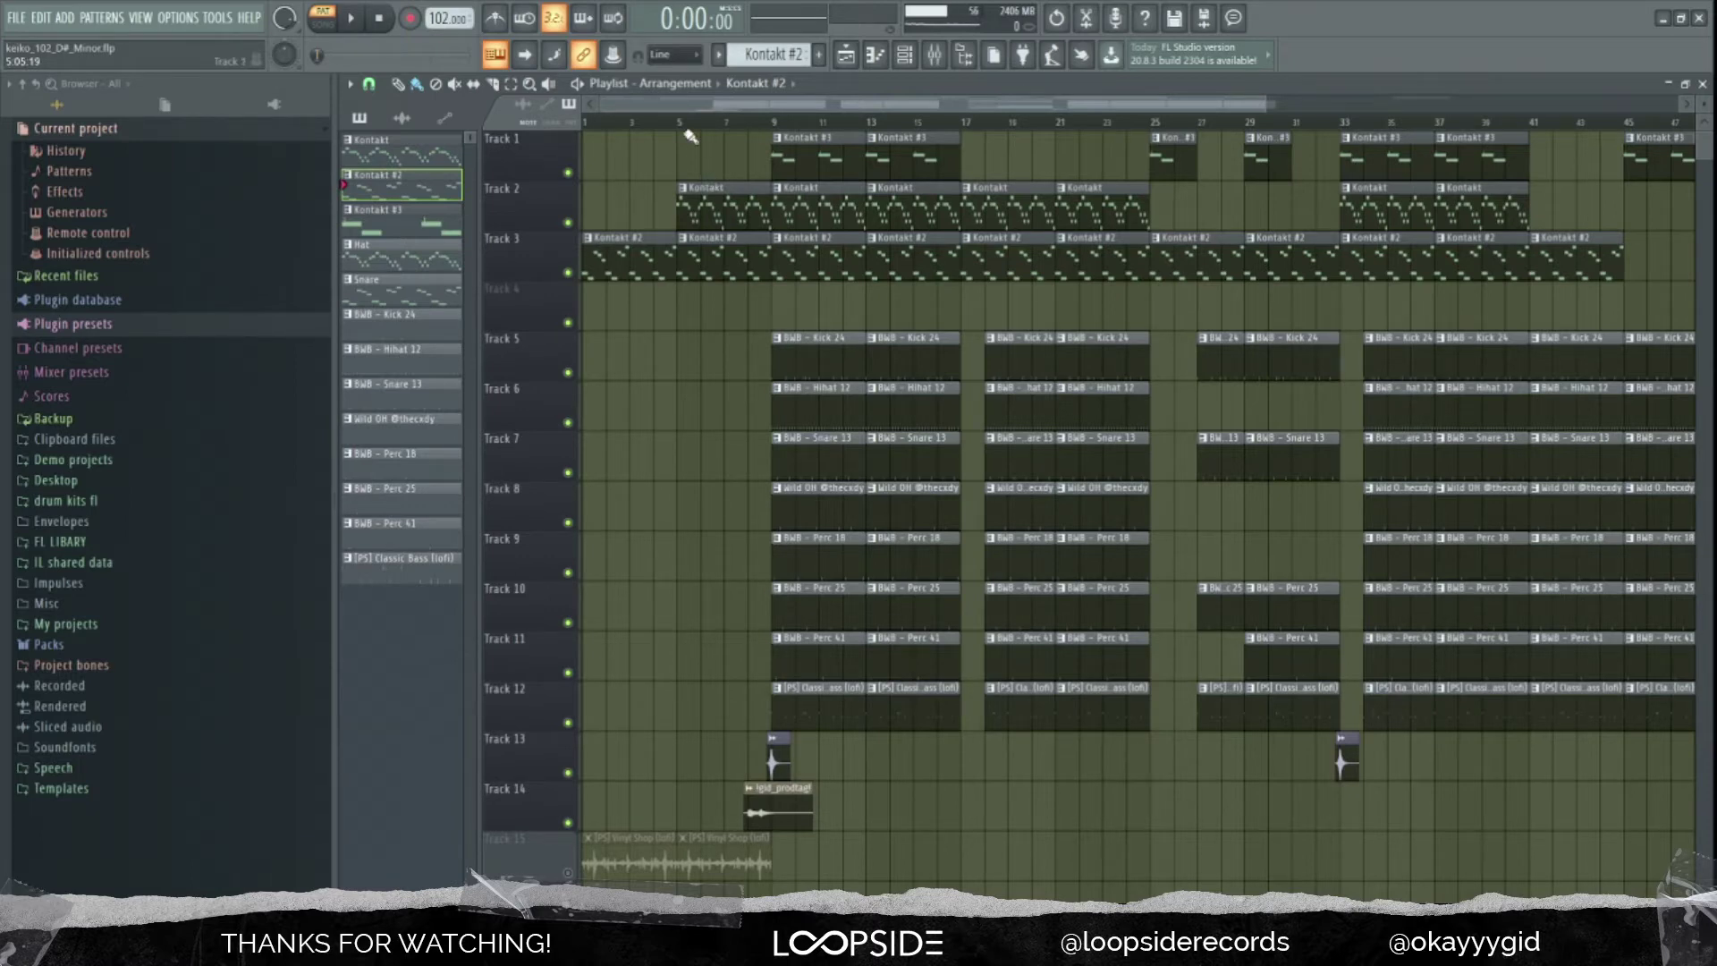
{"action": "key", "text": "F9"}
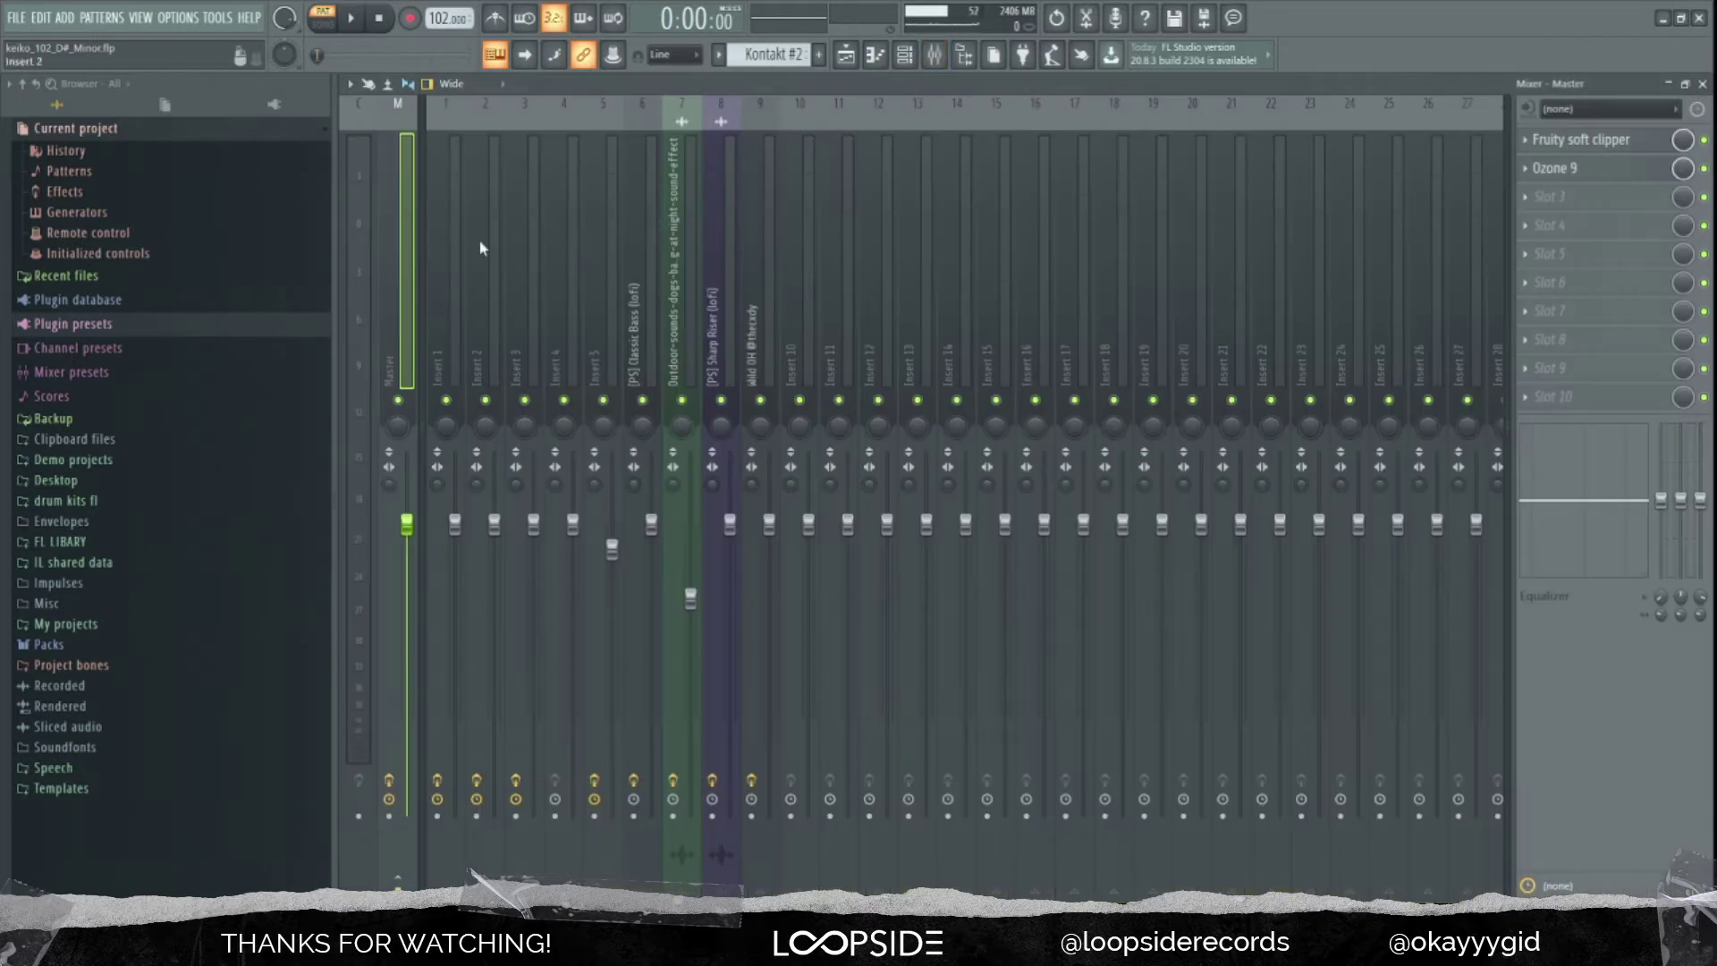
View the effect chains on mixer Inserts 1 and 2, then return to the Playlist
{"action": "left_click", "coordinate": [436, 238]}
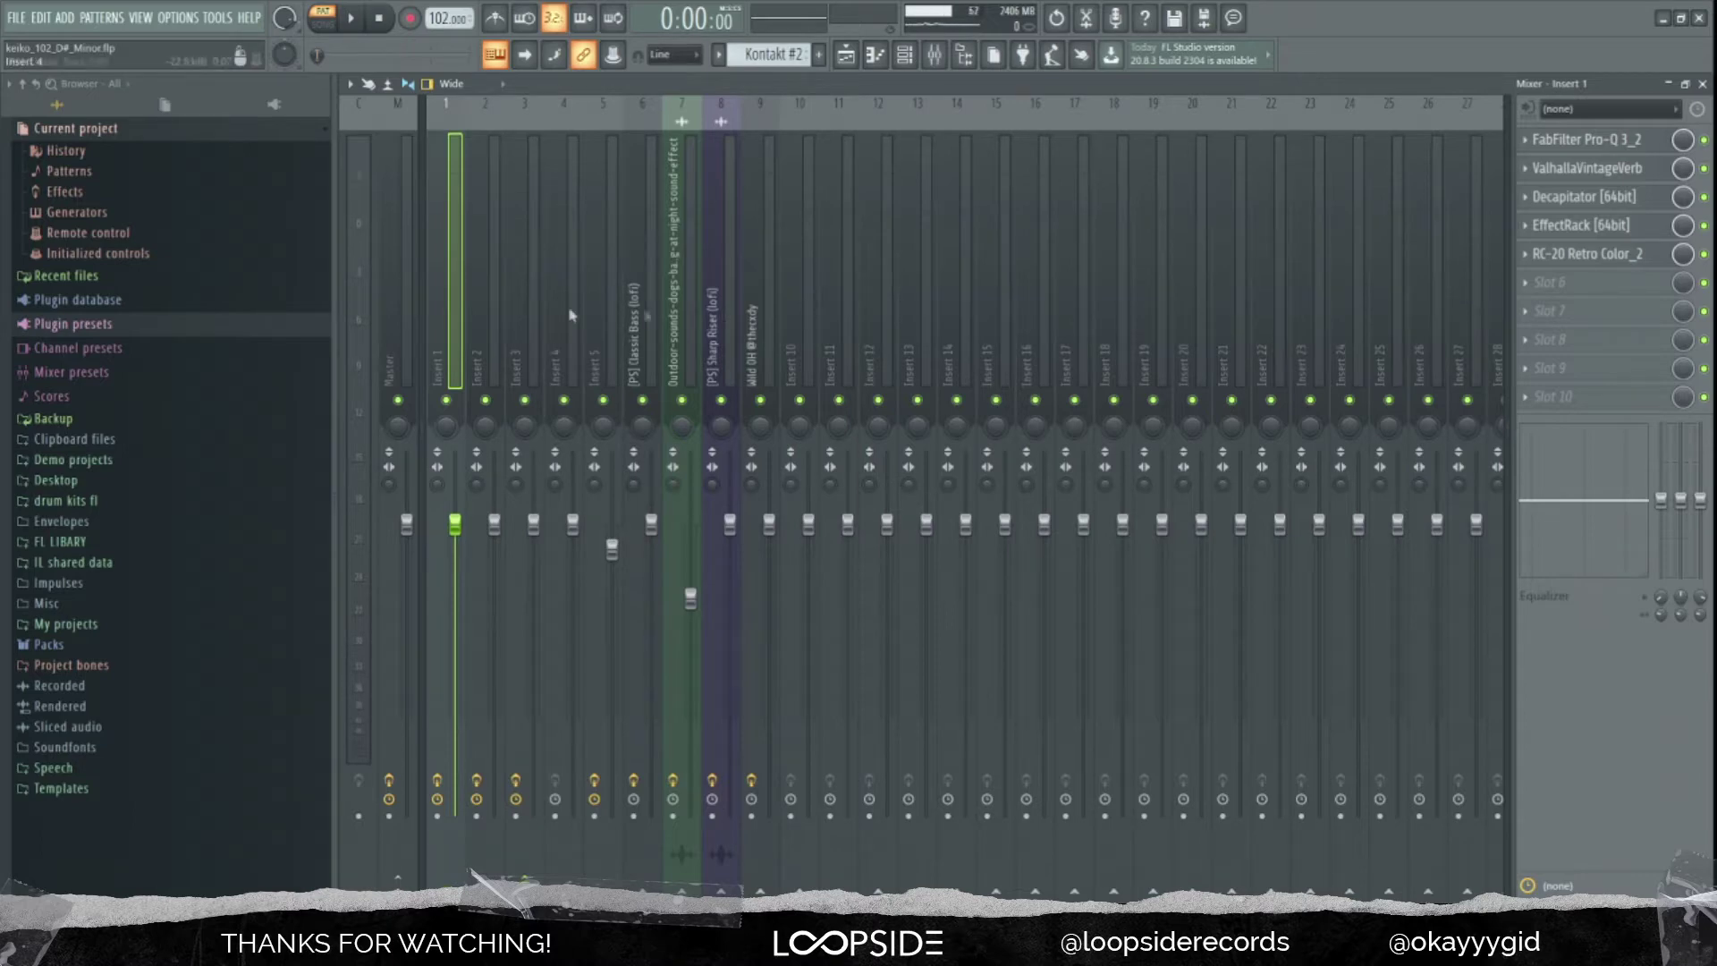
{"action": "left_click", "coordinate": [481, 251]}
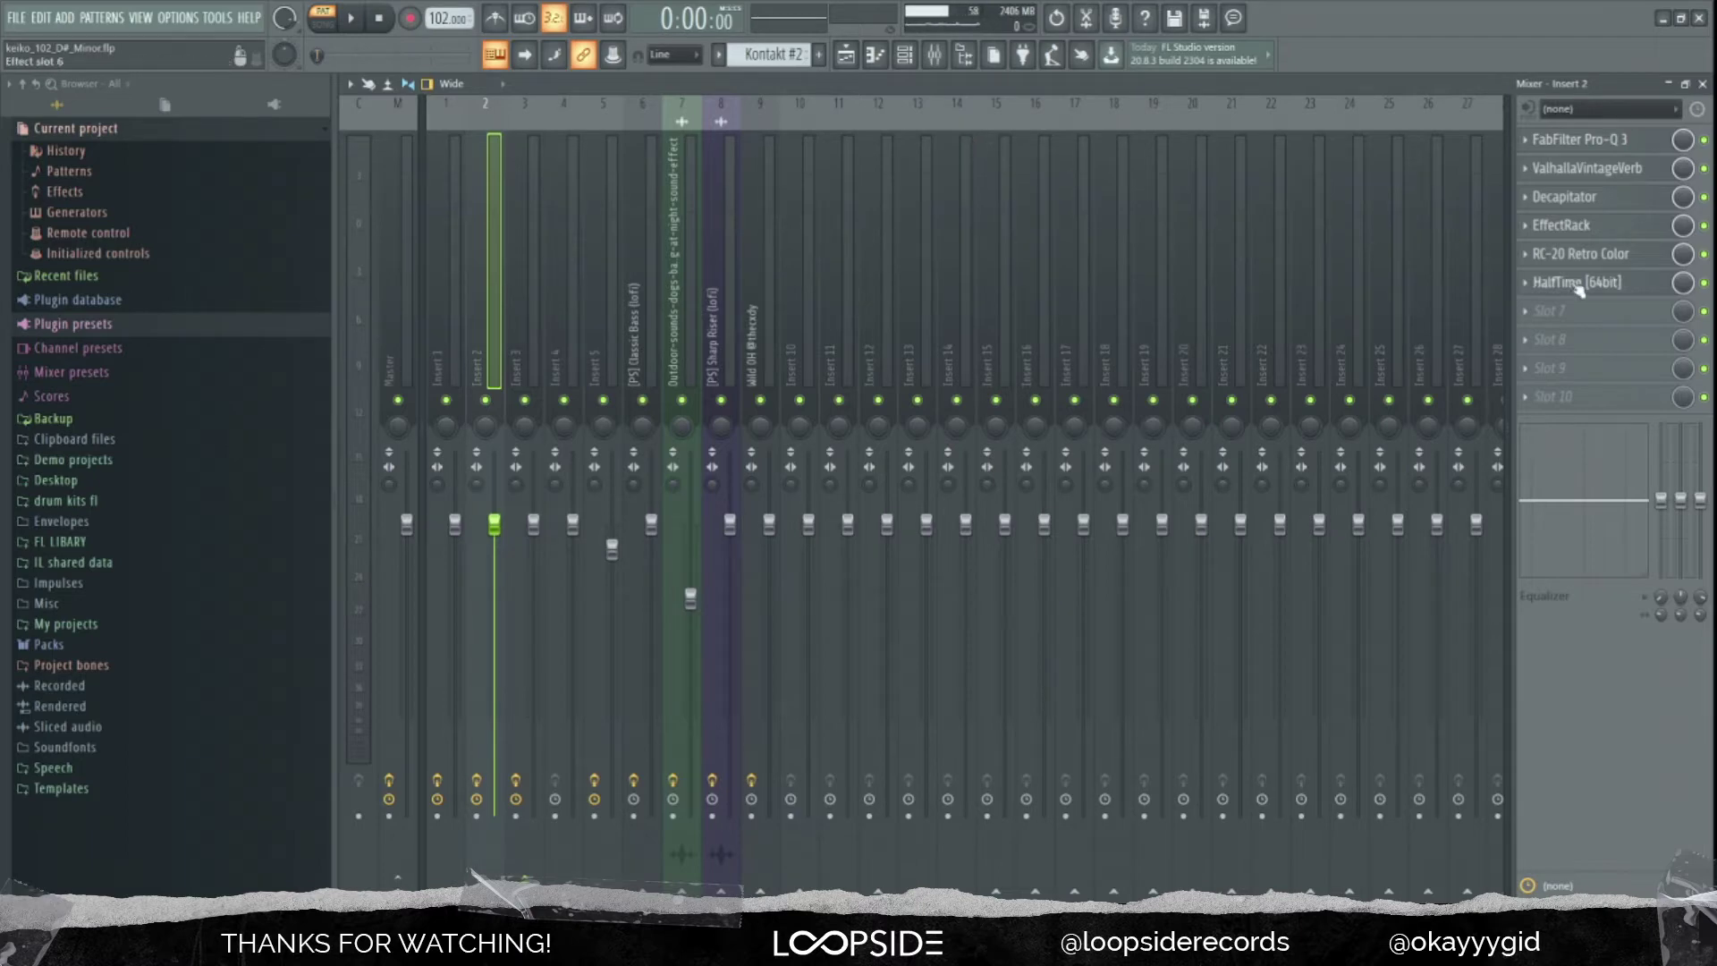
{"action": "key", "text": "F5"}
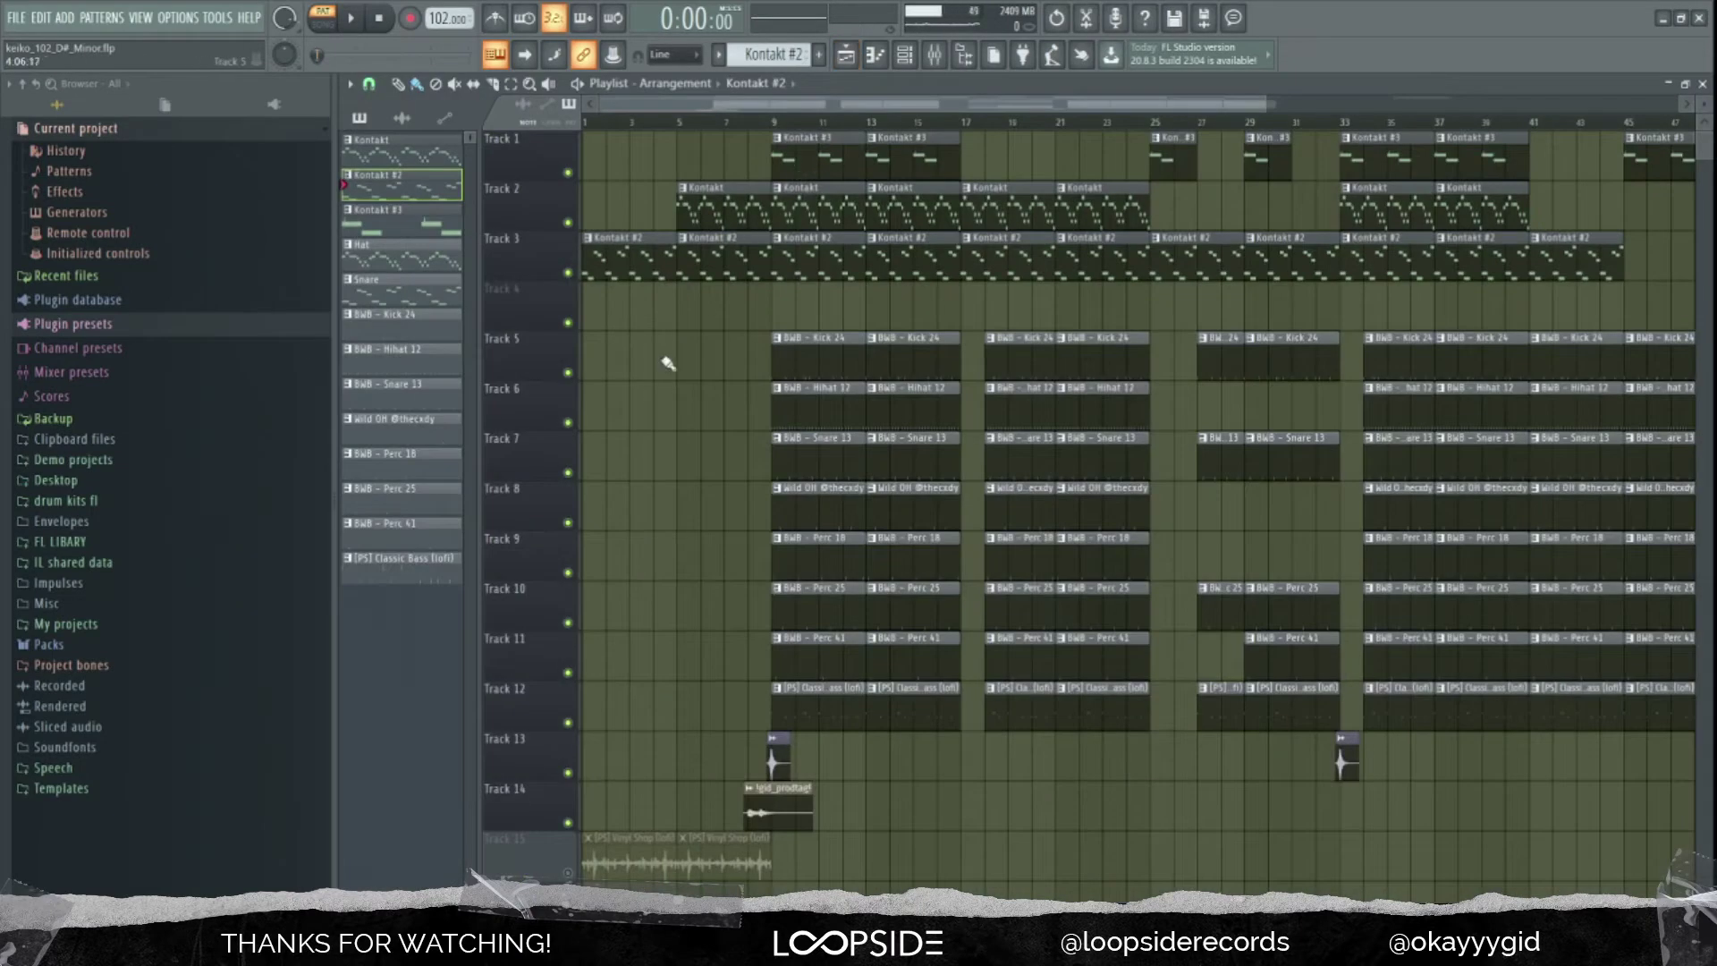
Open the Kontakt #3 clip on Track 1 to view its A6 and G6 note pairs
{"action": "scroll", "coordinate": [644, 362], "scroll_direction": "down", "scroll_amount": 2}
{"action": "scroll", "coordinate": [609, 354], "scroll_direction": "up", "scroll_amount": 1}
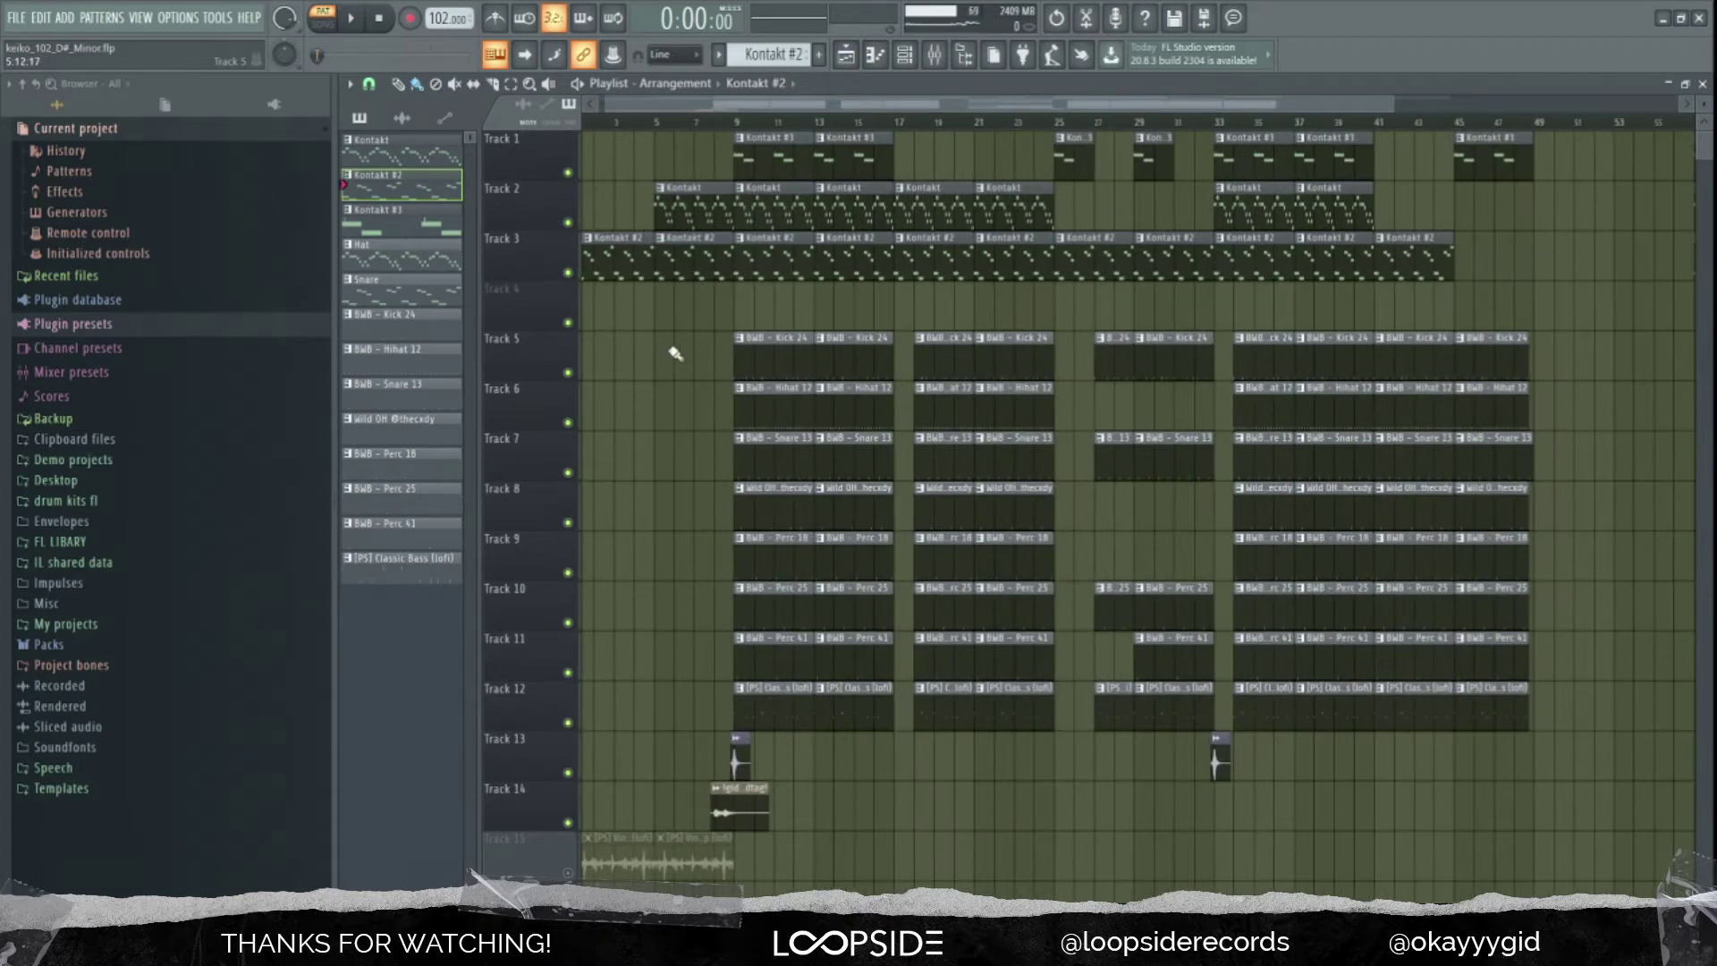
{"action": "scroll", "coordinate": [674, 354], "scroll_direction": "up", "scroll_amount": 1}
{"action": "key", "text": "F7"}
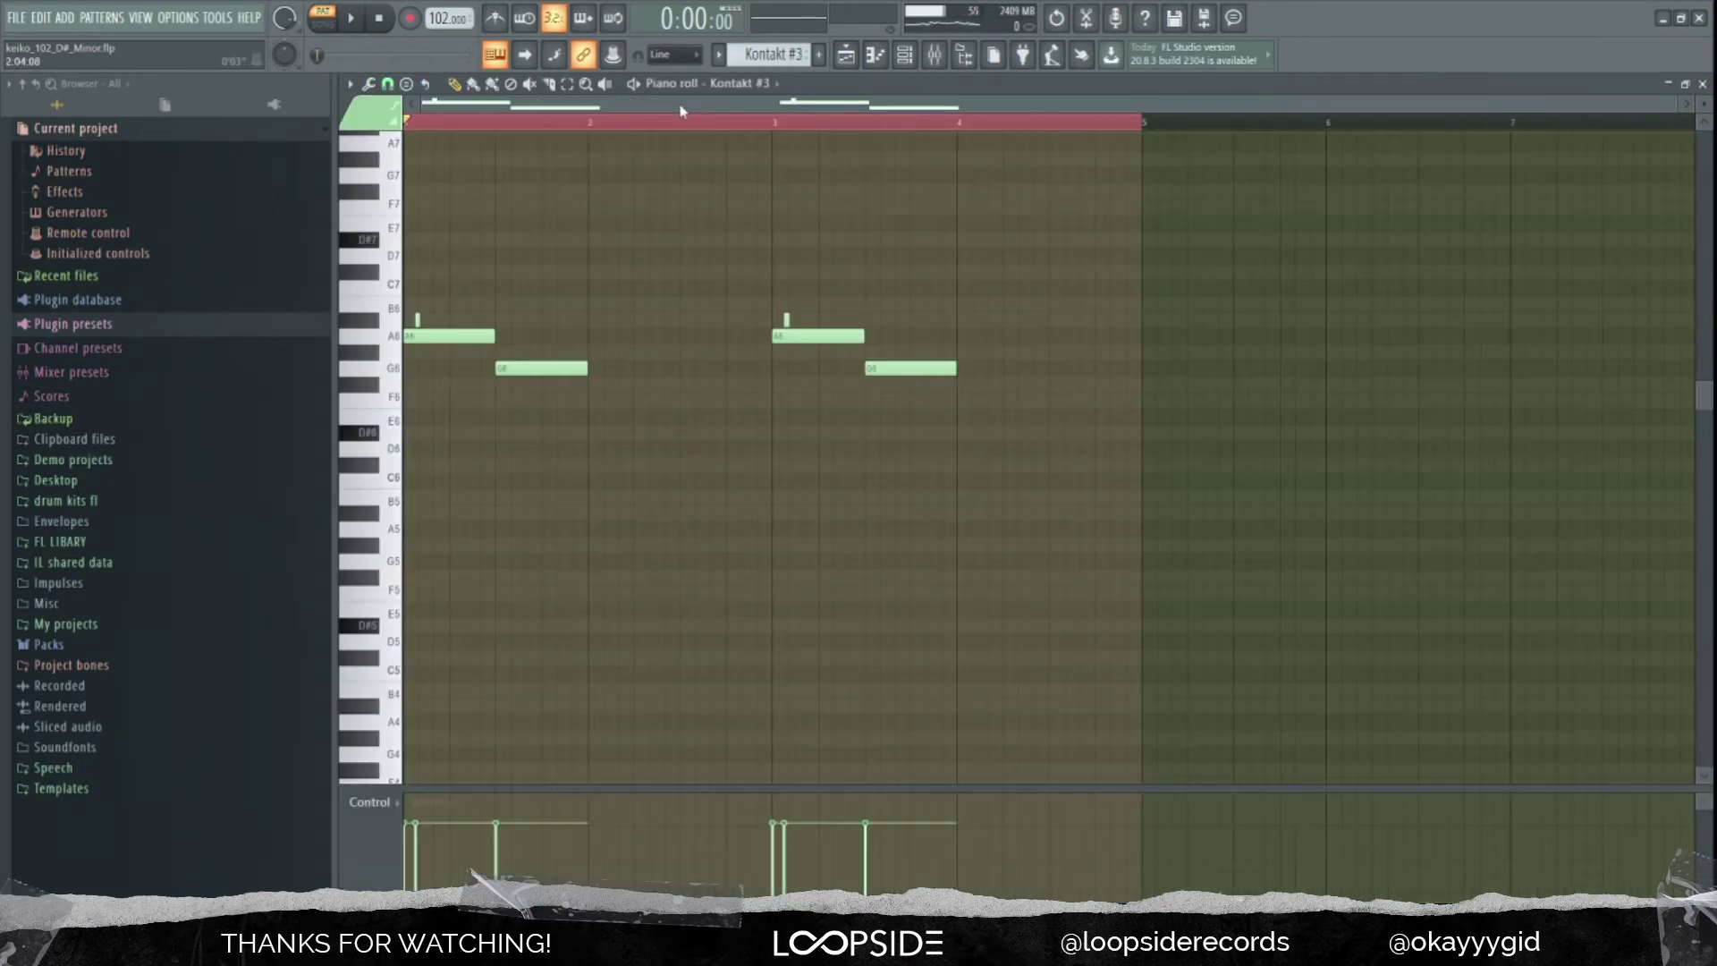
{"action": "left_click", "coordinate": [409, 124]}
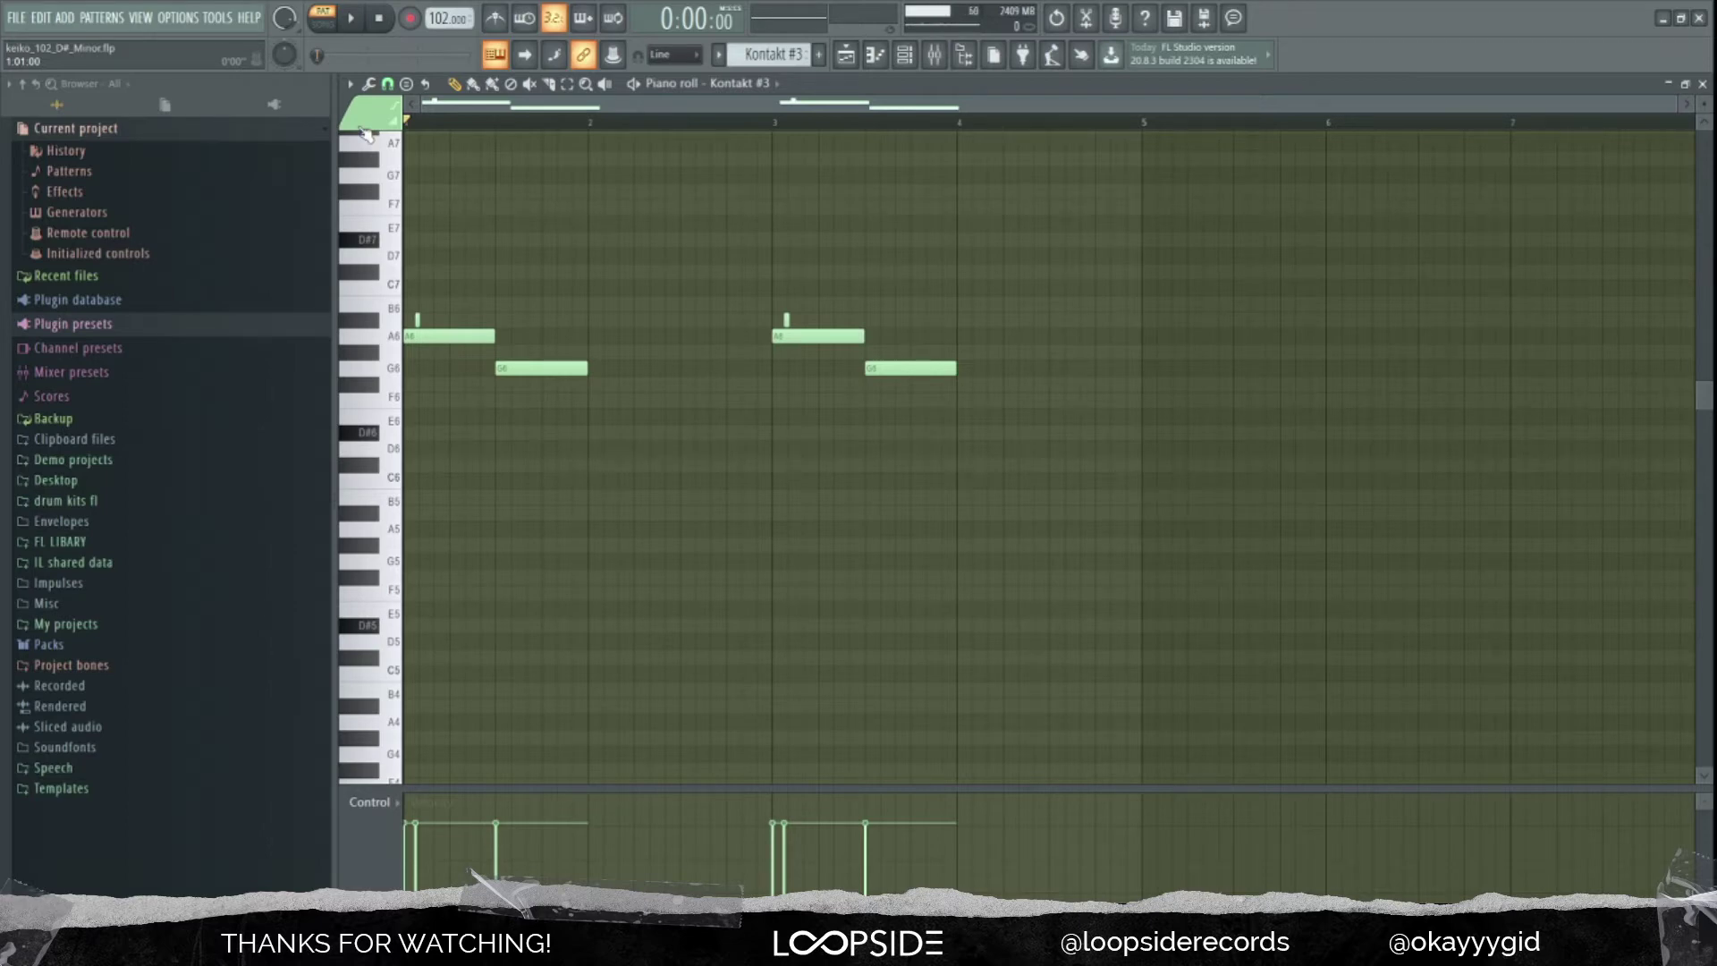
{"action": "left_click", "coordinate": [845, 55]}
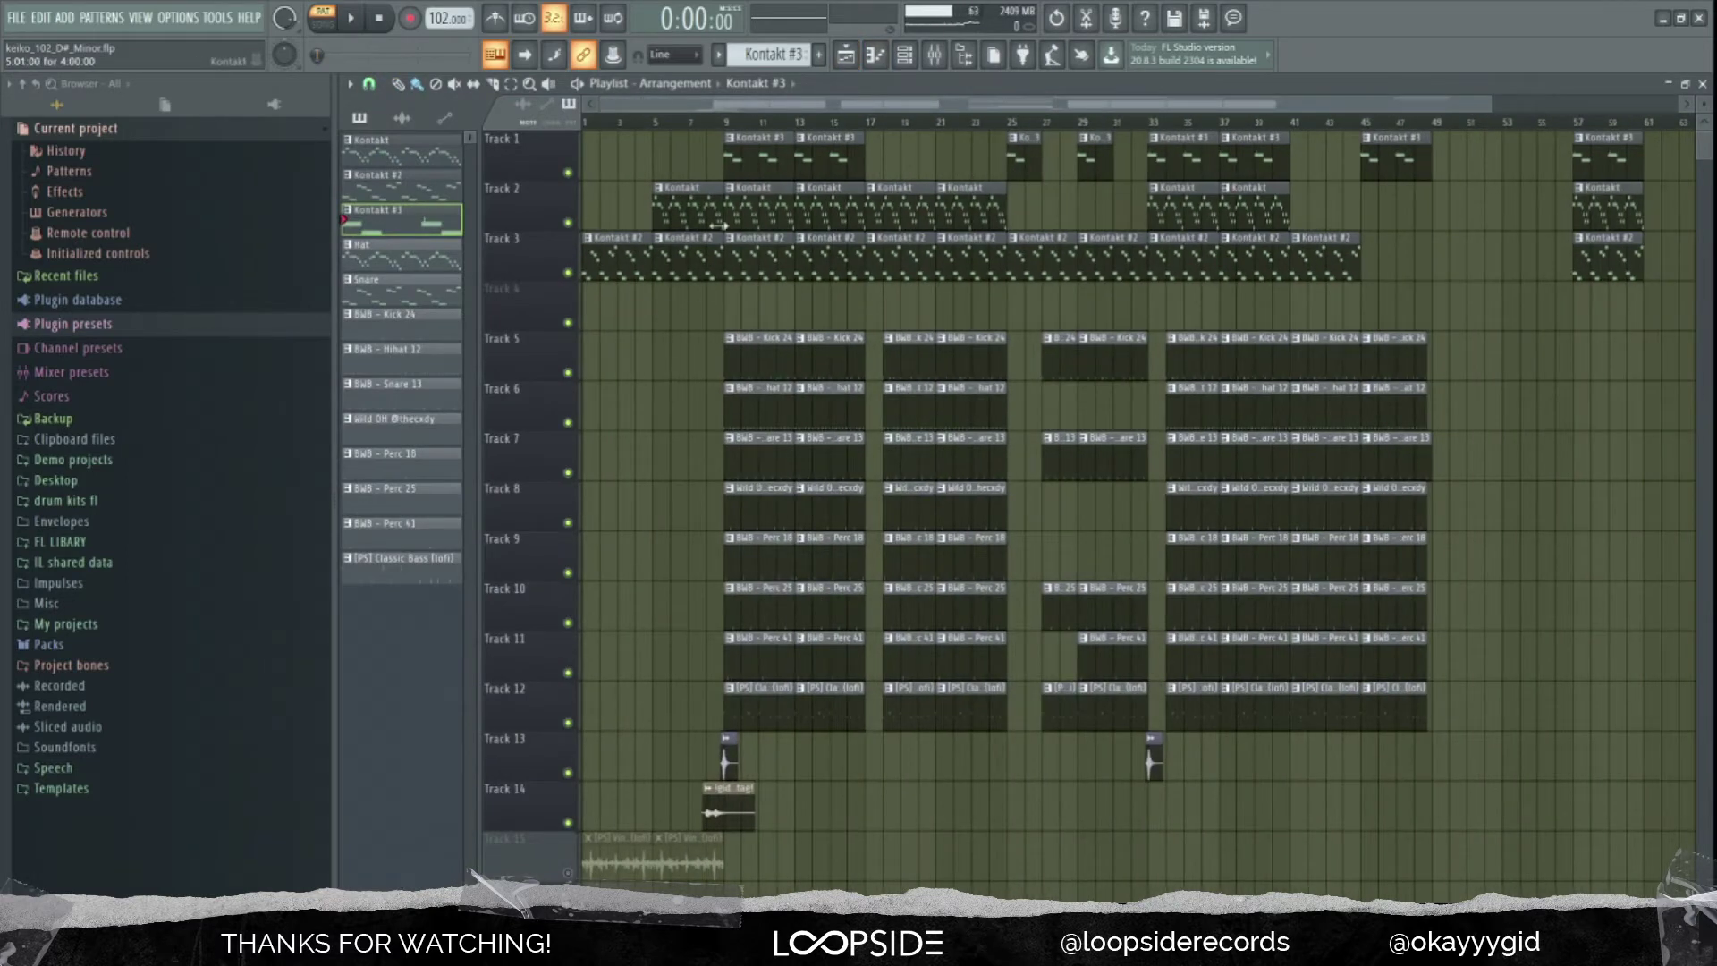
{"action": "double_click", "coordinate": [751, 152]}
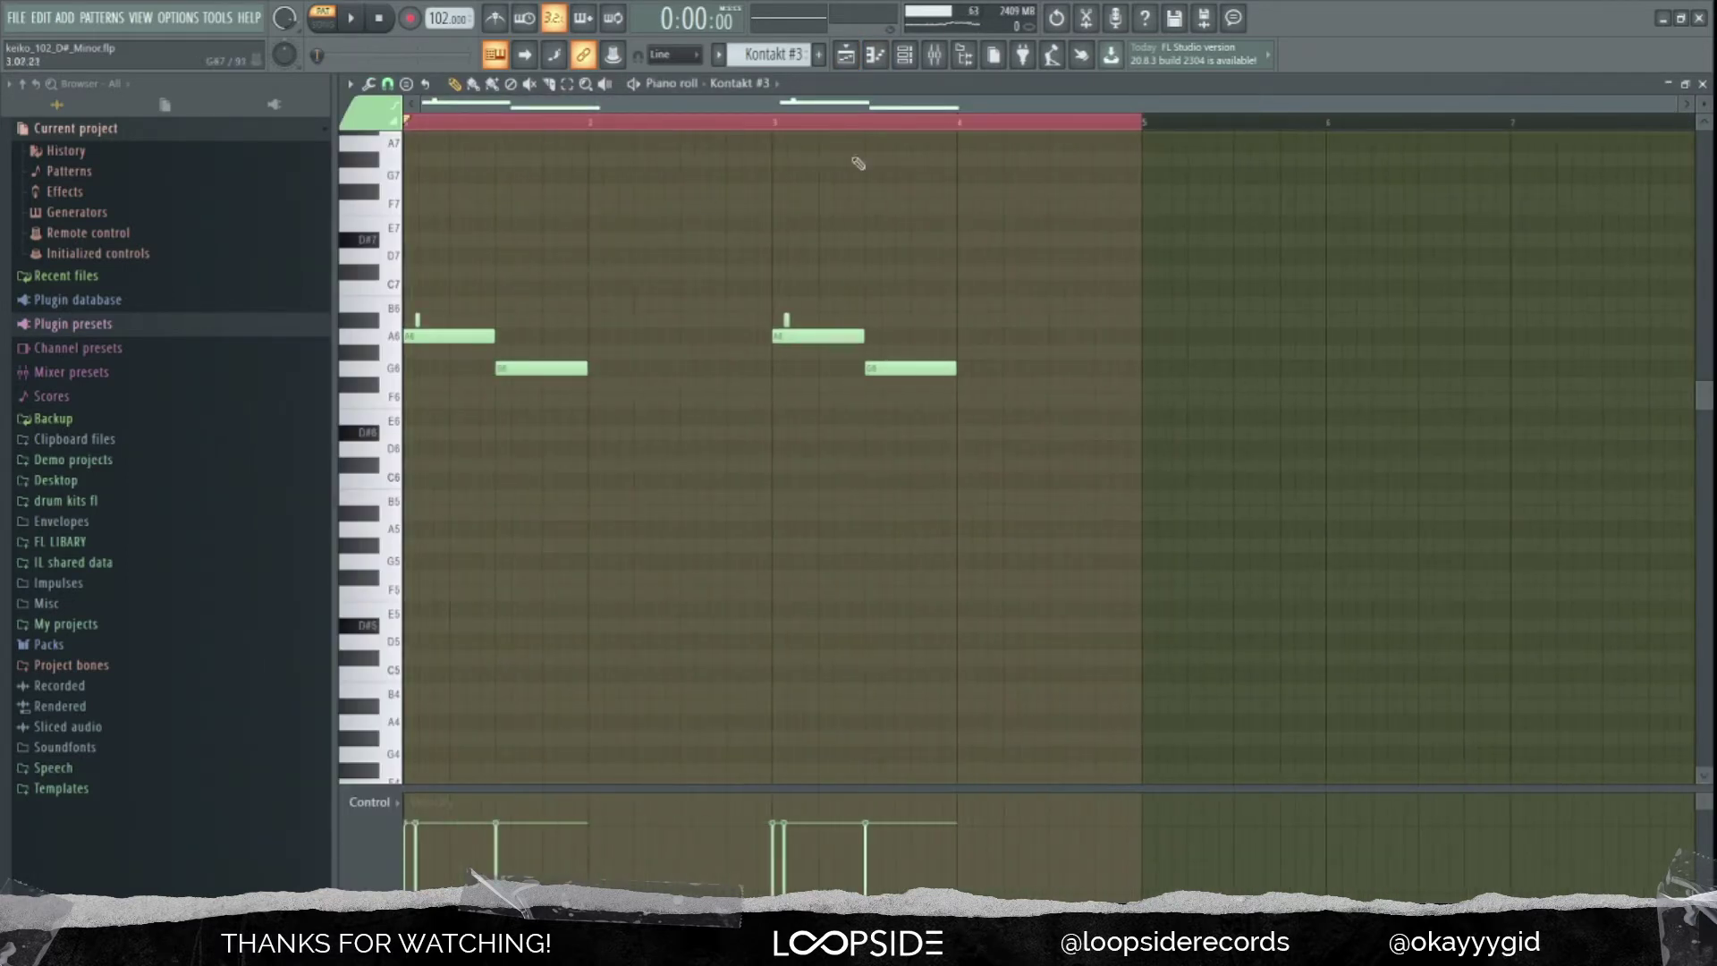
Play the Kontakt #3 A6–G6 phrase, then open the Mixer showing Insert 5's effects
{"action": "key", "text": "ctrl+d"}
{"action": "key", "text": "space"}
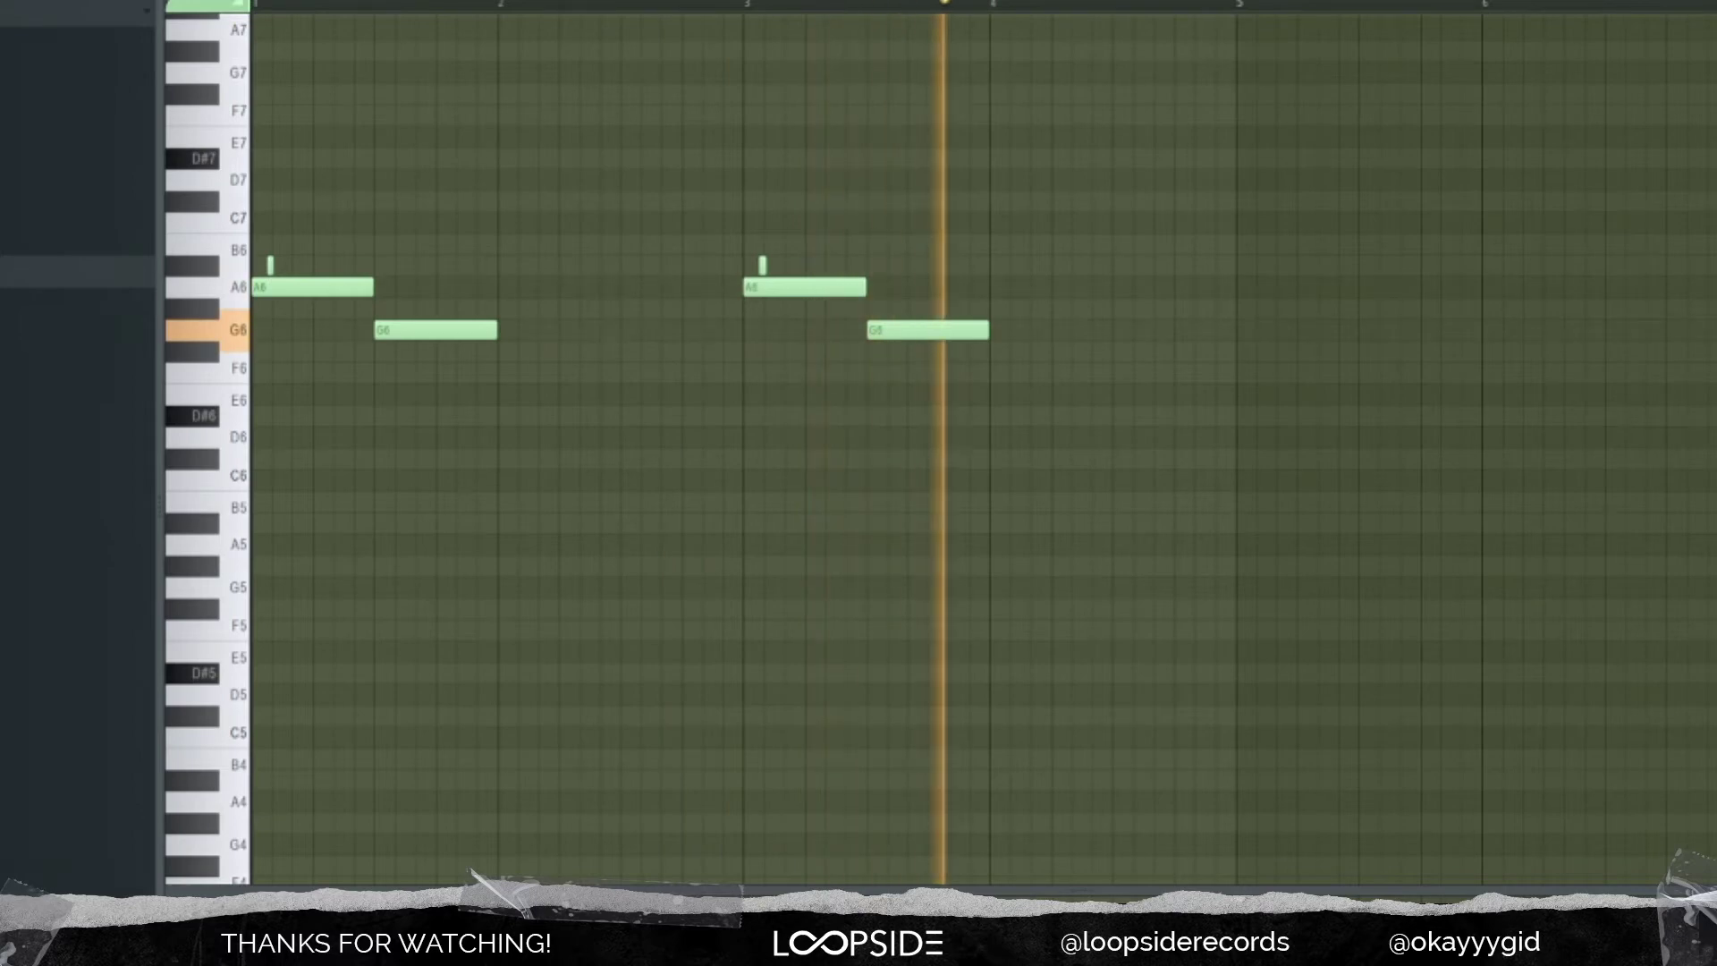
{"action": "key", "text": "space"}
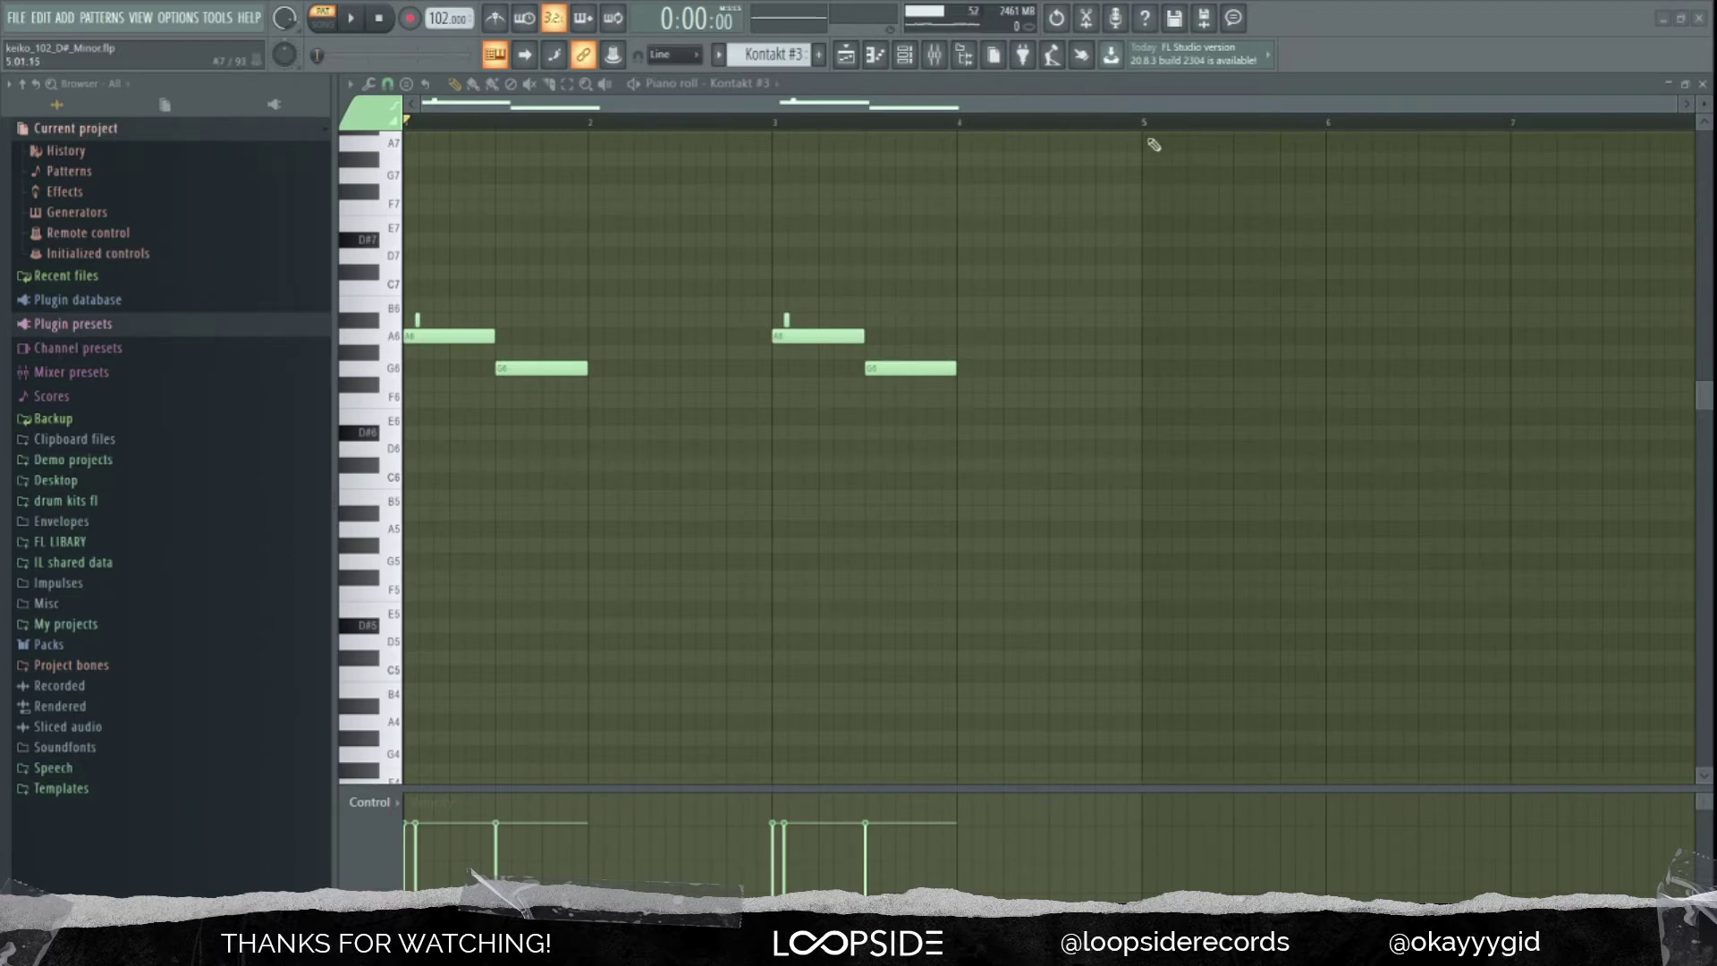
{"action": "left_click", "coordinate": [930, 57]}
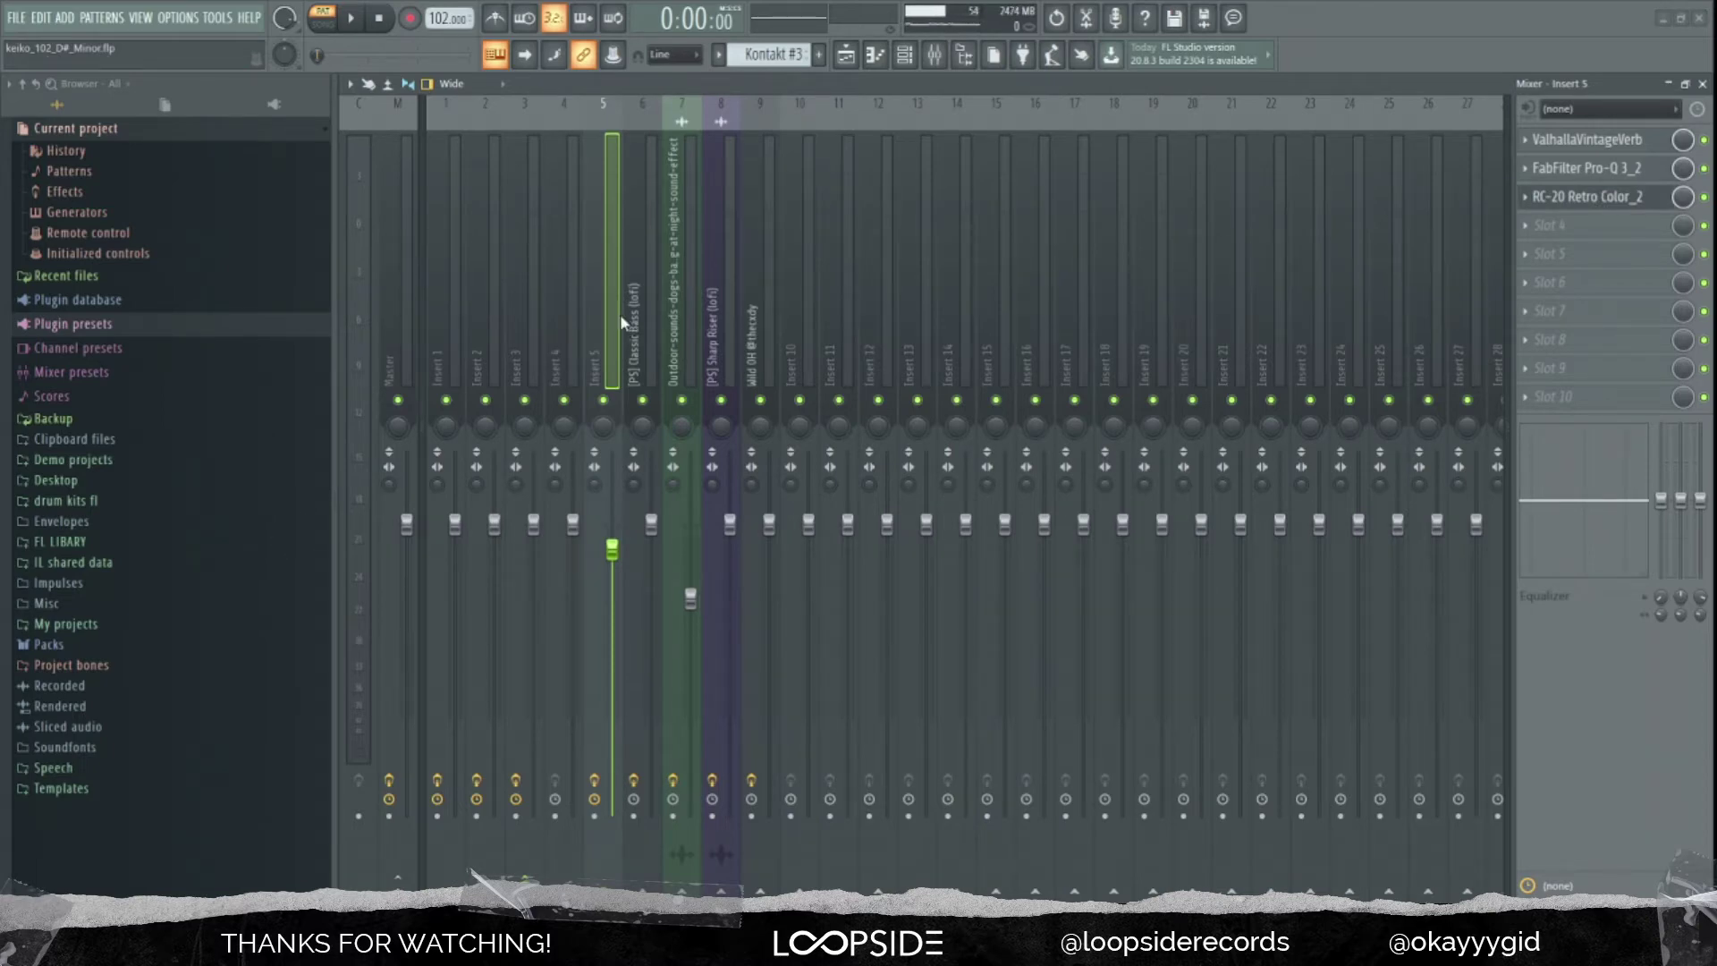
Switch from the Mixer back to the Playlist arrangement with F5
{"action": "key", "text": "F5"}
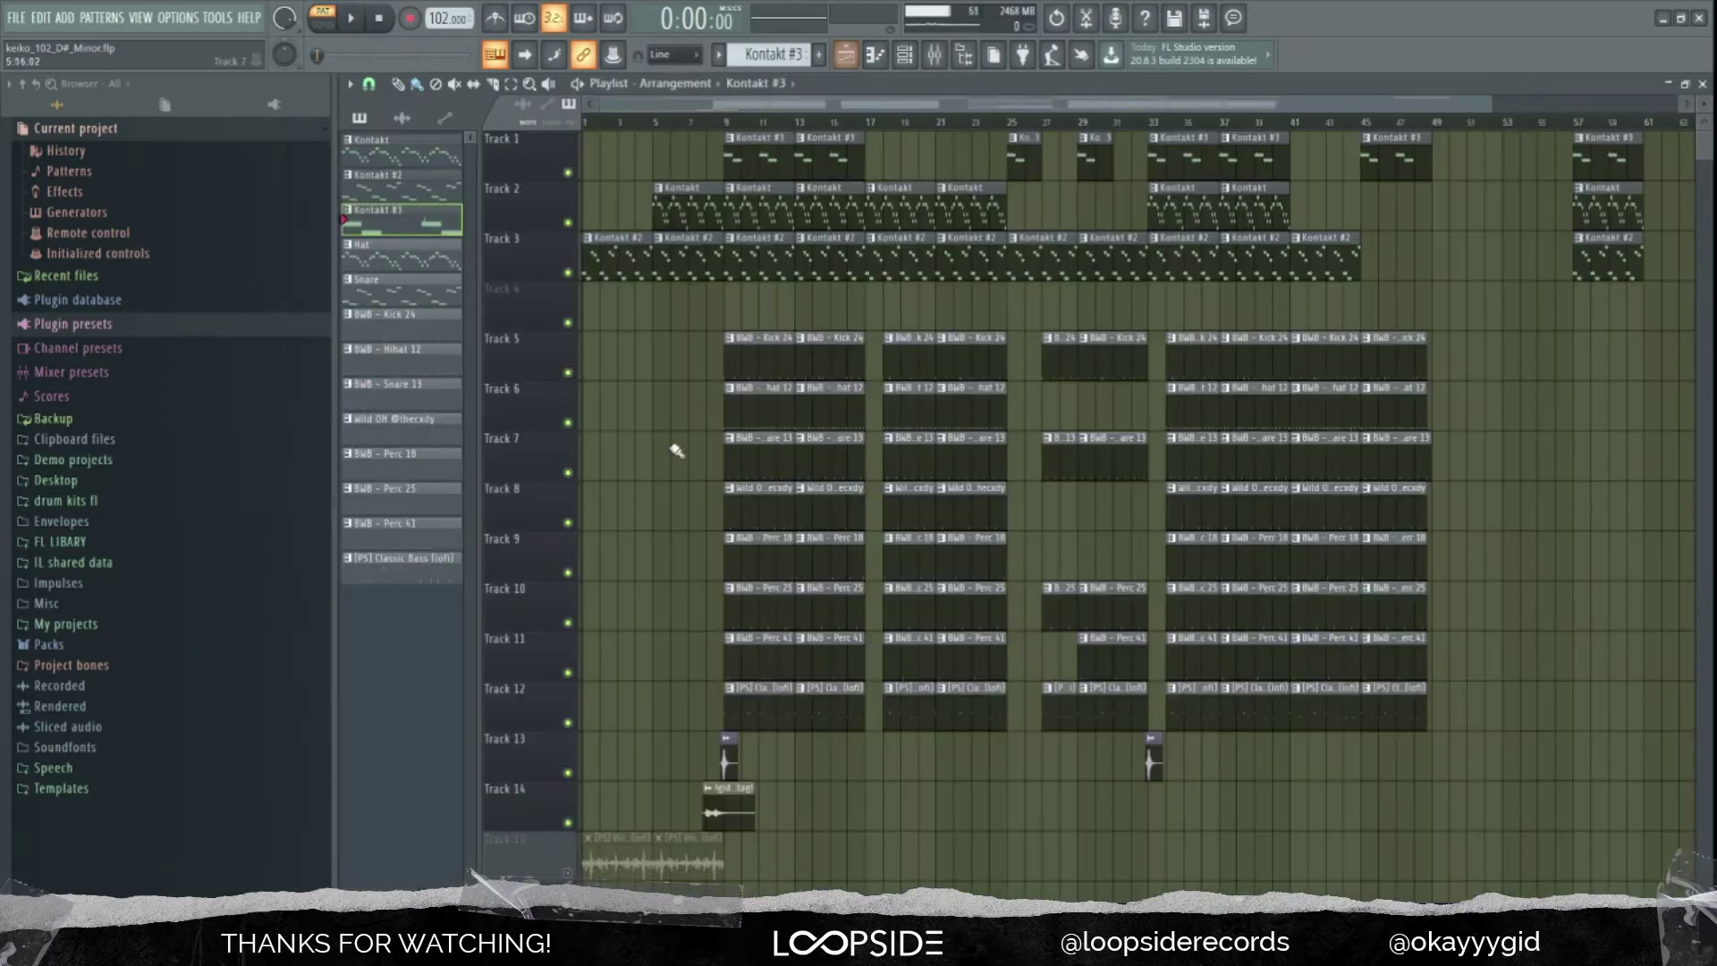
Solo the Track 6 hi-hat clips and play them from bar 9
{"action": "scroll", "coordinate": [903, 313], "scroll_direction": "up", "scroll_amount": 3}
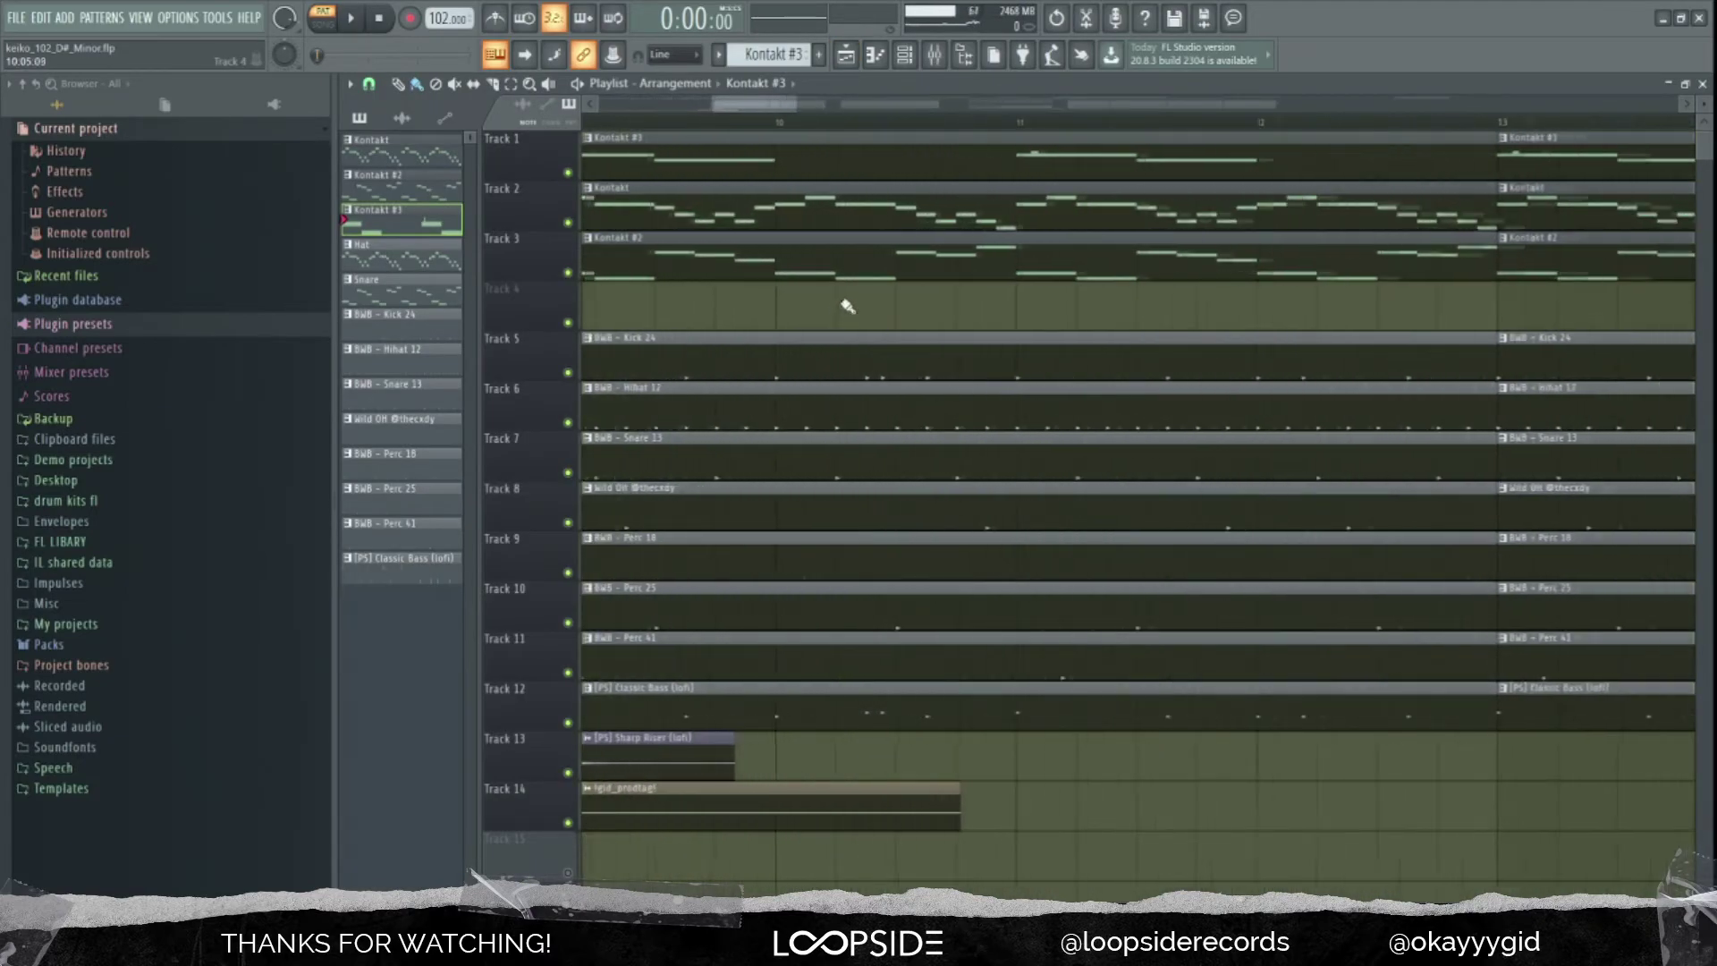
{"action": "scroll", "coordinate": [901, 310], "scroll_direction": "up", "scroll_amount": 1}
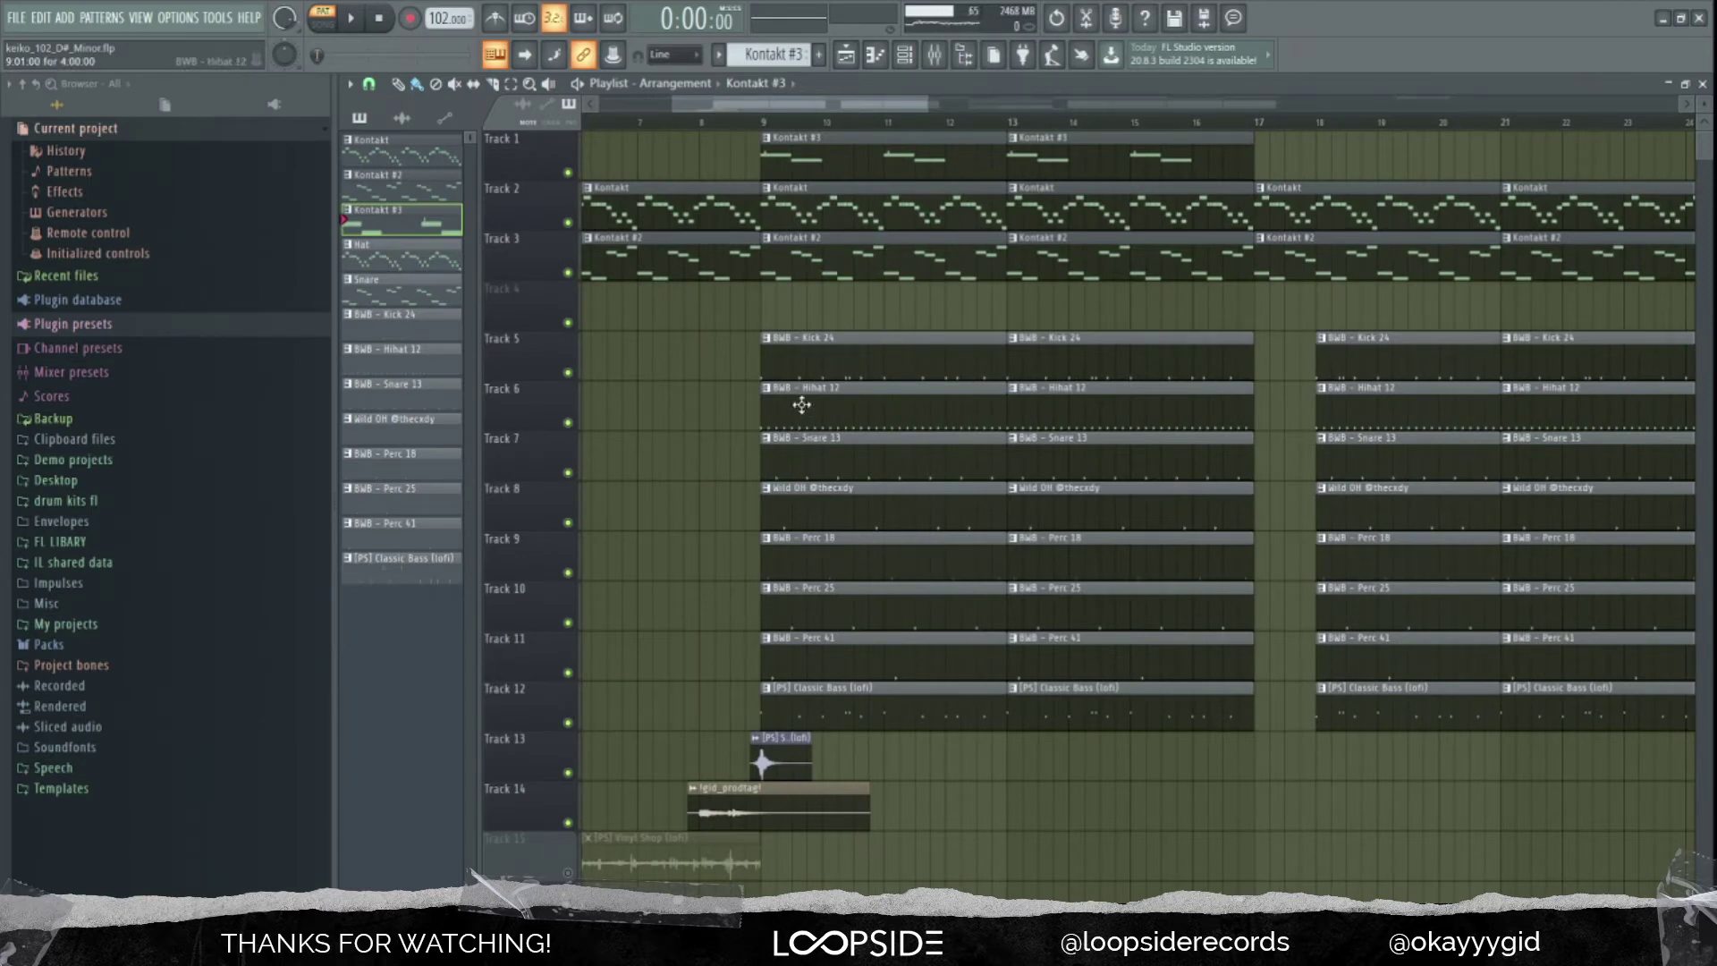
{"action": "right_click", "coordinate": [569, 424]}
{"action": "left_click", "coordinate": [765, 126]}
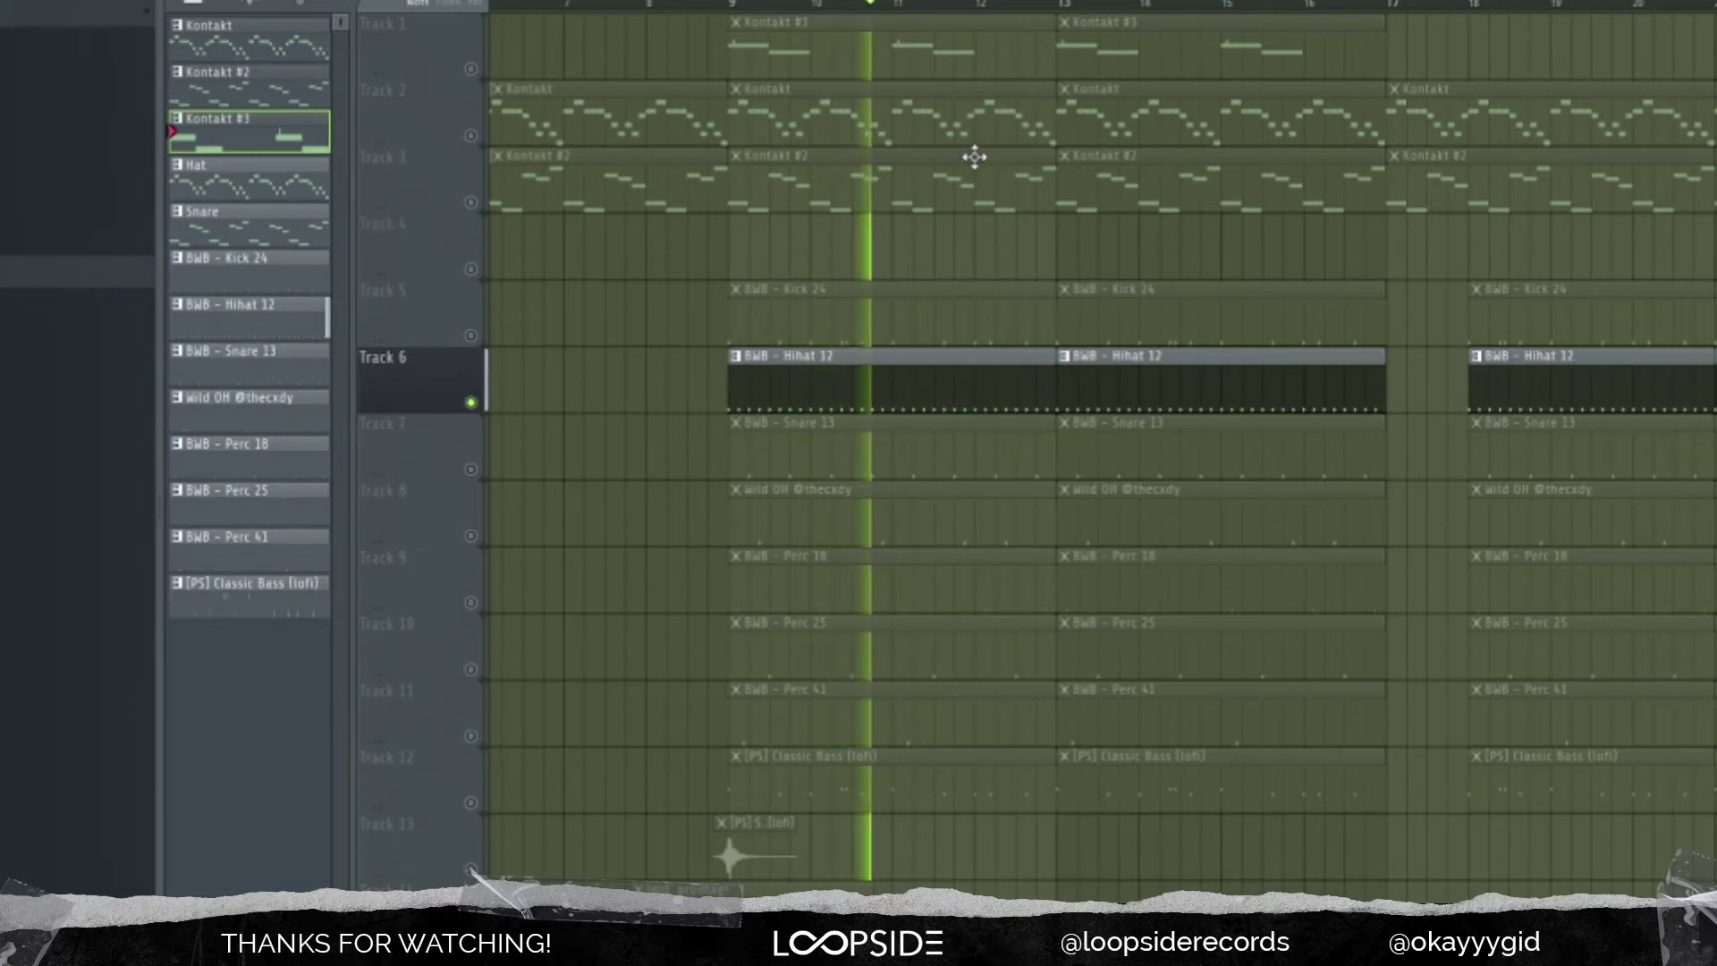
{"action": "key", "text": "space"}
Enable the Track 7 snare and play it with the hi-hats from bar 9
{"action": "left_click", "coordinate": [470, 468]}
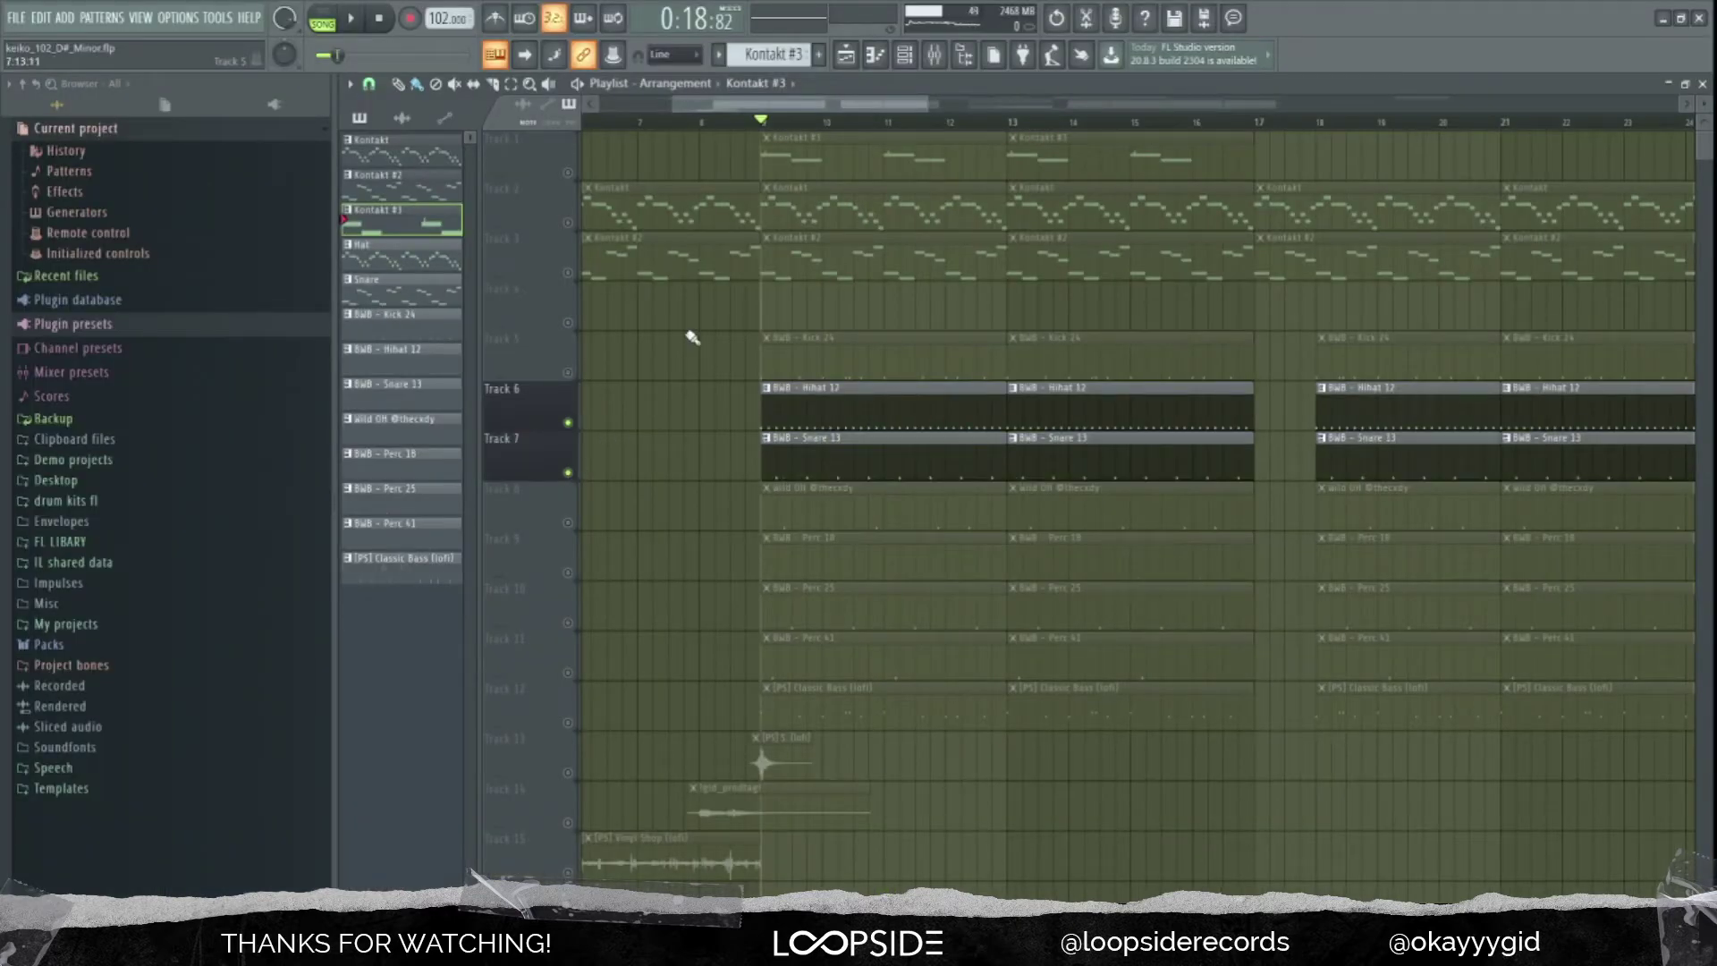
{"action": "key", "text": "space"}
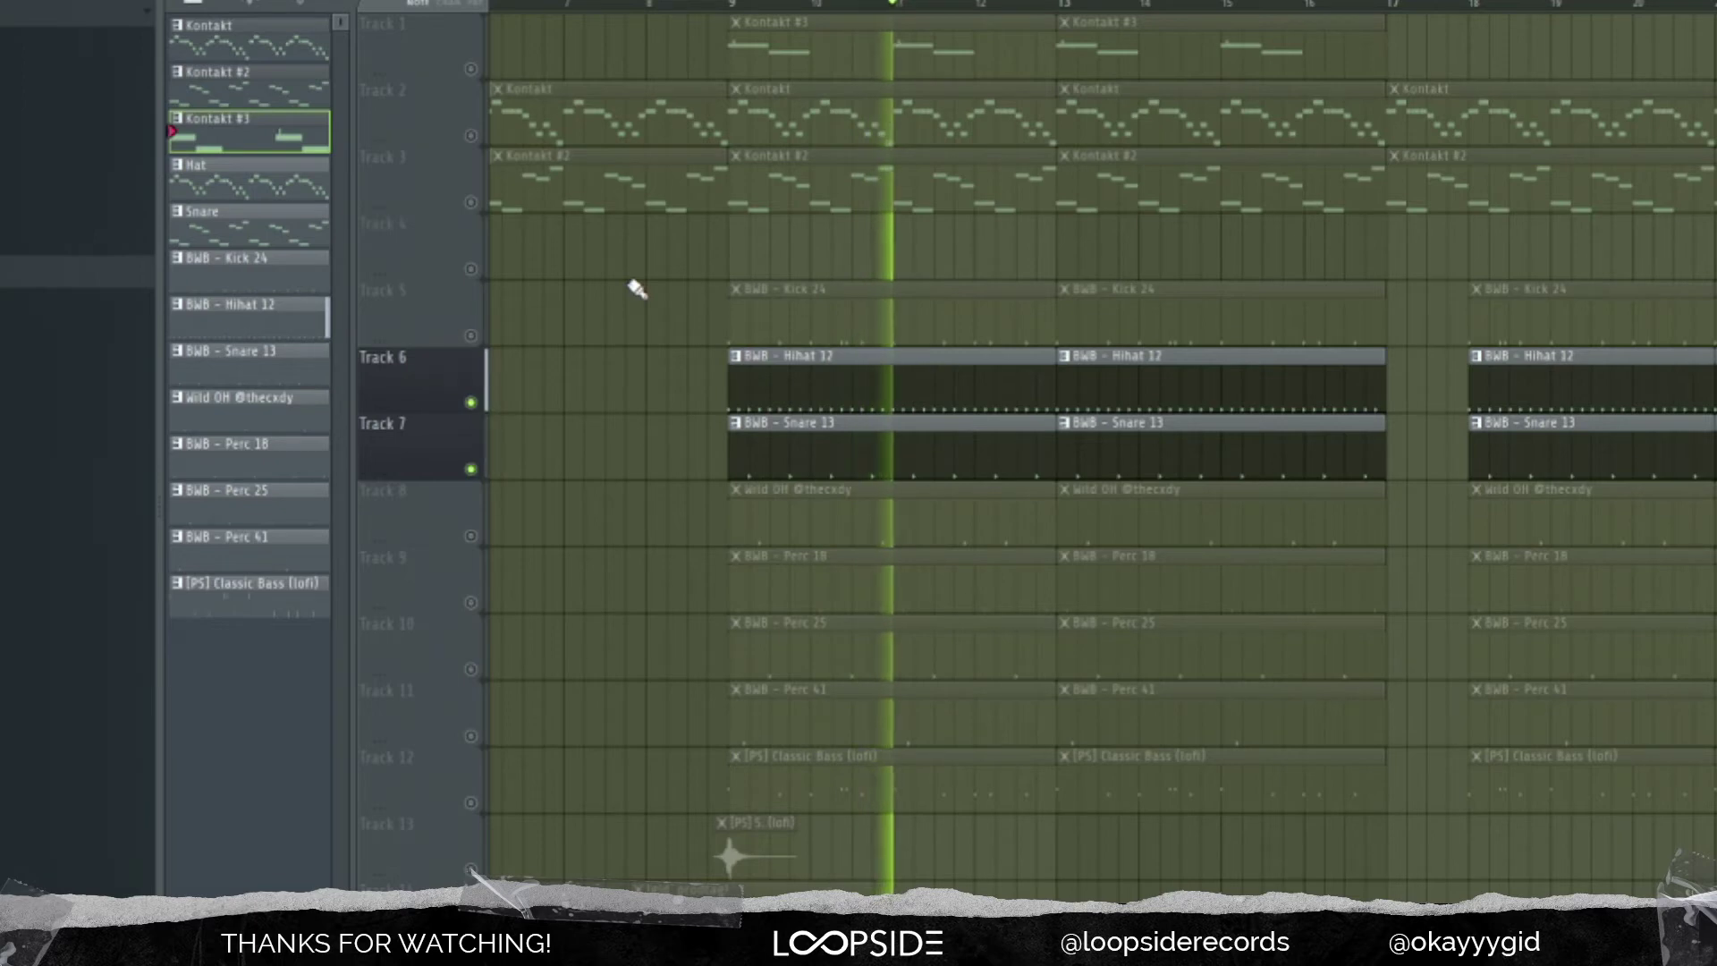
{"action": "key", "text": "space"}
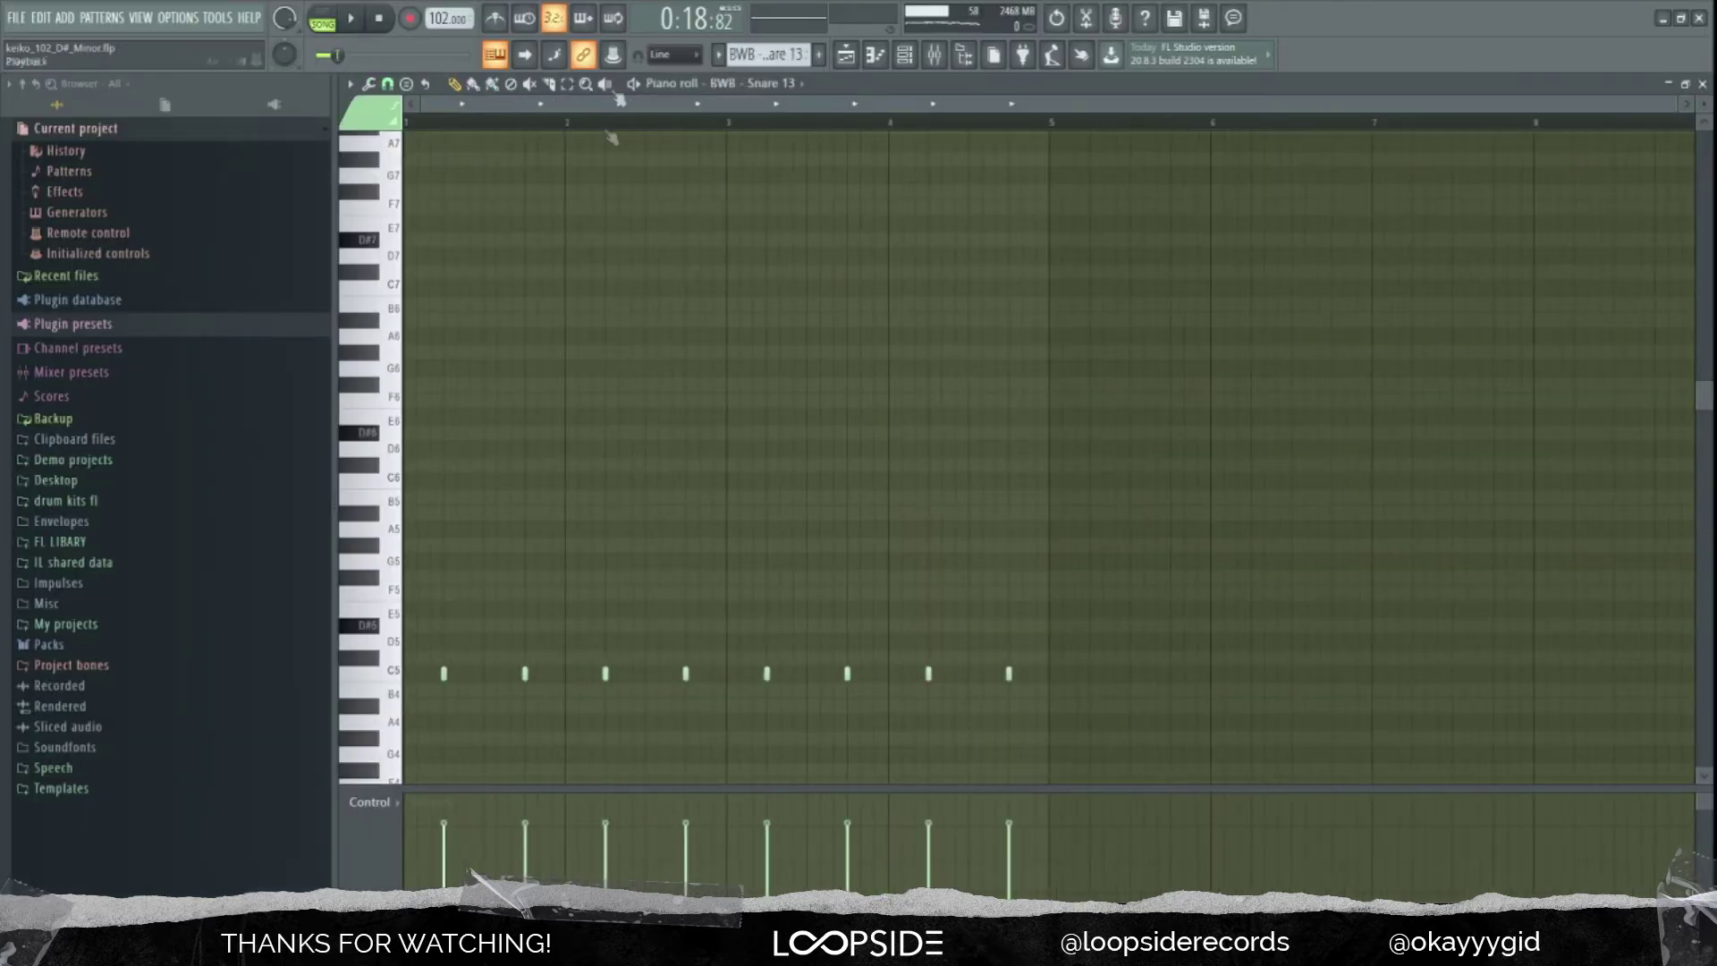
Play the BWB – Snare 13 pattern, then close the piano roll to the arrangement
{"action": "scroll", "coordinate": [781, 261], "scroll_direction": "down", "scroll_amount": 4}
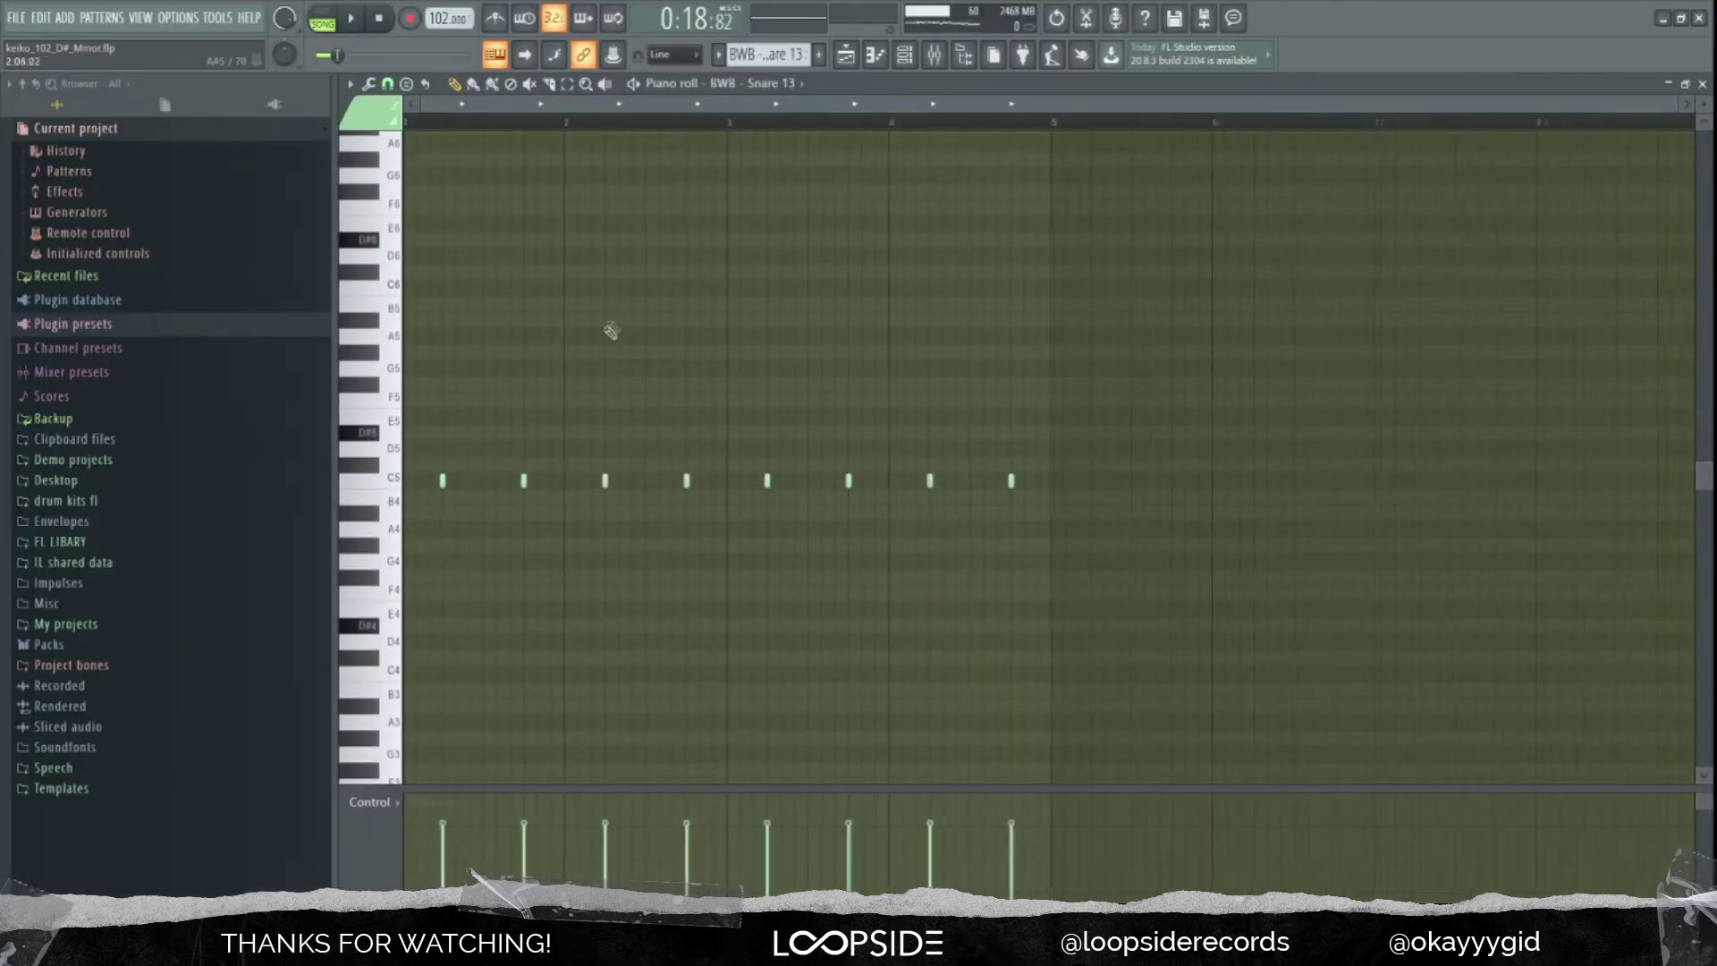
{"action": "scroll", "coordinate": [429, 471], "scroll_direction": "up", "scroll_amount": 2}
{"action": "scroll", "coordinate": [444, 525], "scroll_direction": "down", "scroll_amount": 2}
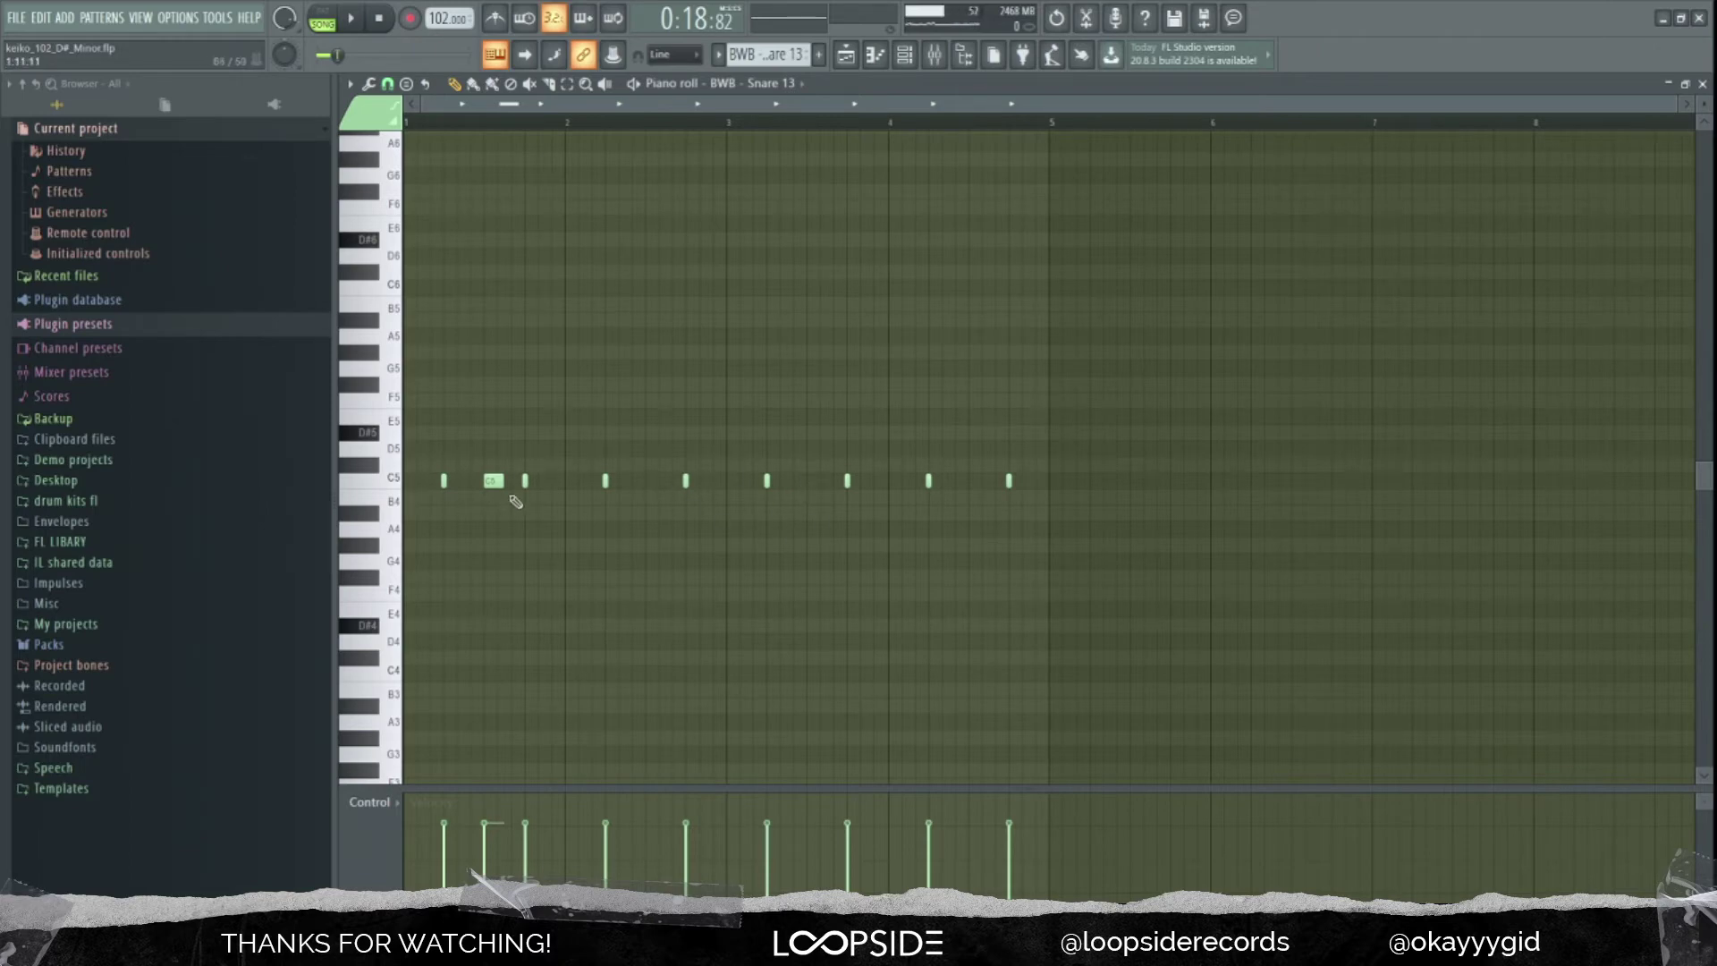
{"action": "scroll", "coordinate": [435, 491], "scroll_direction": "up", "scroll_amount": 1, "text": "ctrl"}
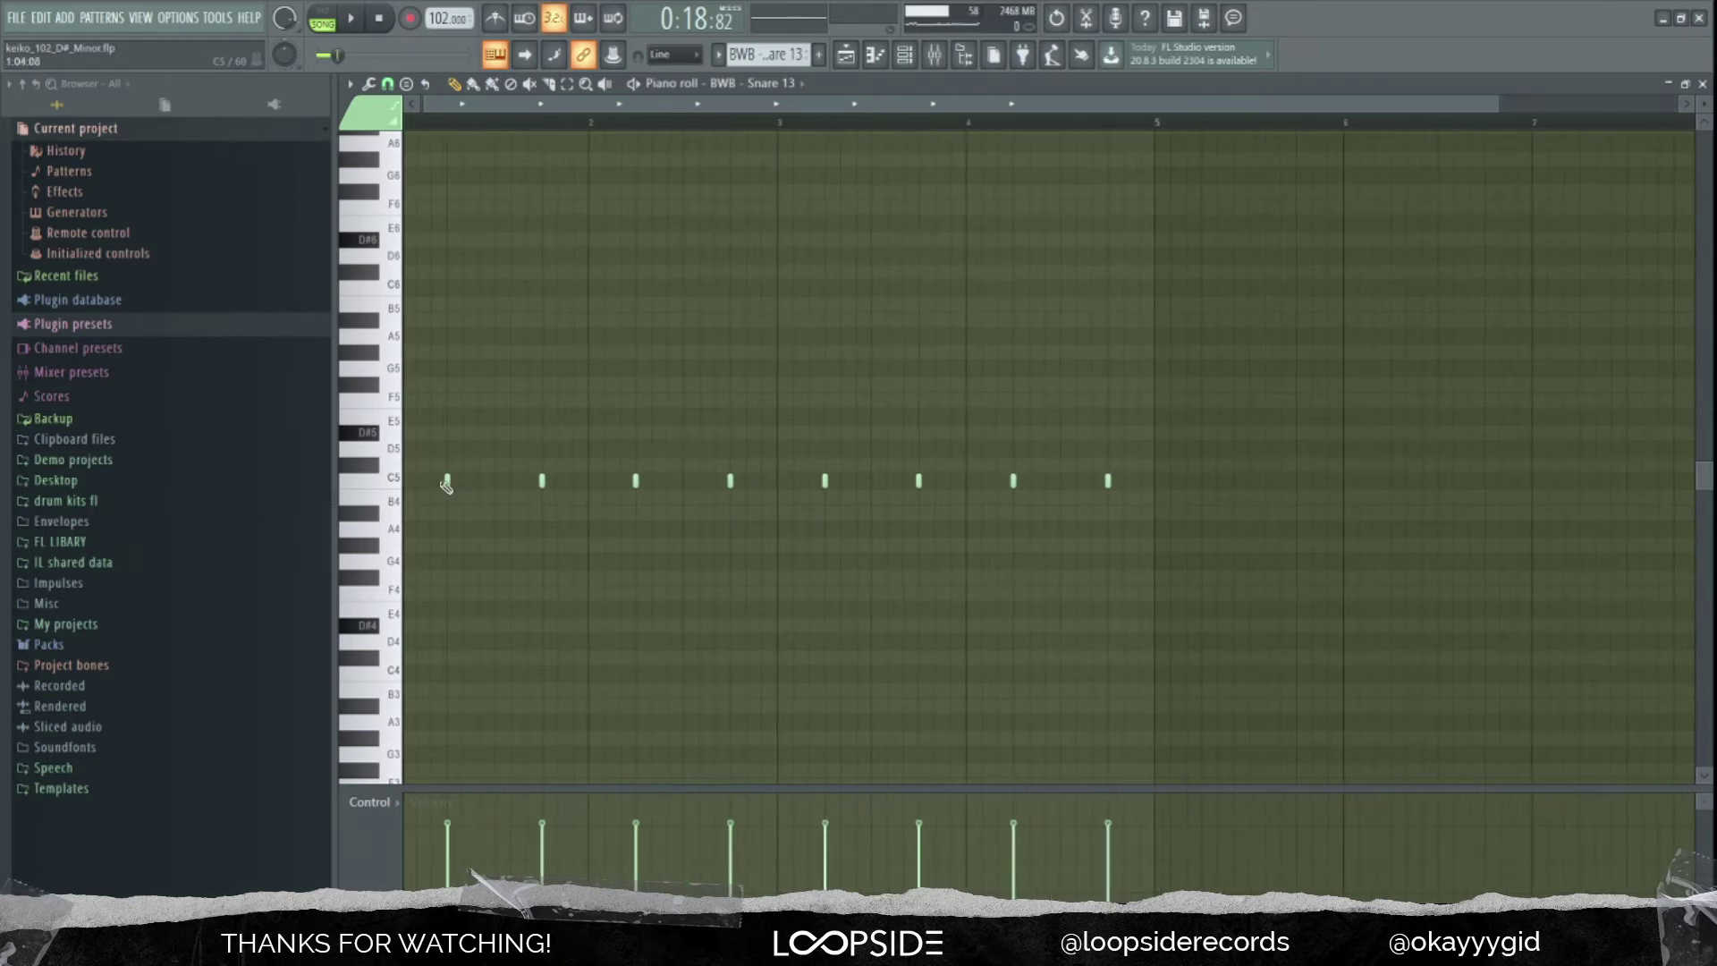
{"action": "scroll", "coordinate": [452, 491], "scroll_direction": "up", "scroll_amount": 1}
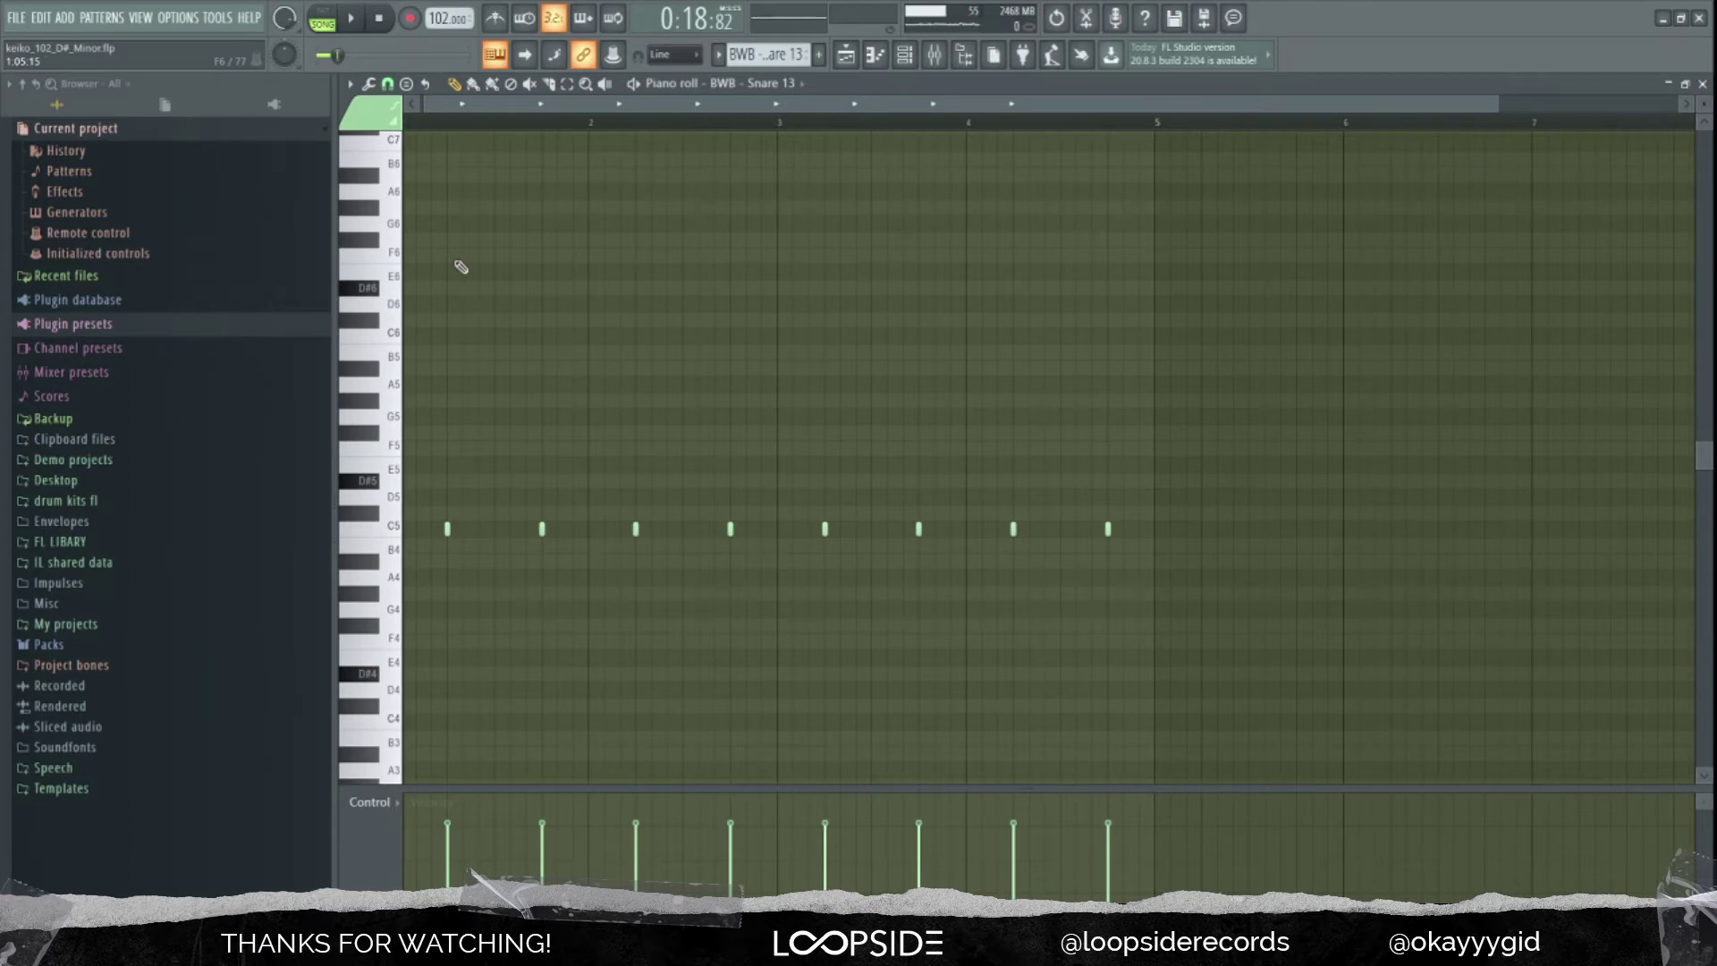
{"action": "scroll", "coordinate": [483, 556], "scroll_direction": "down", "scroll_amount": 1, "text": "ctrl"}
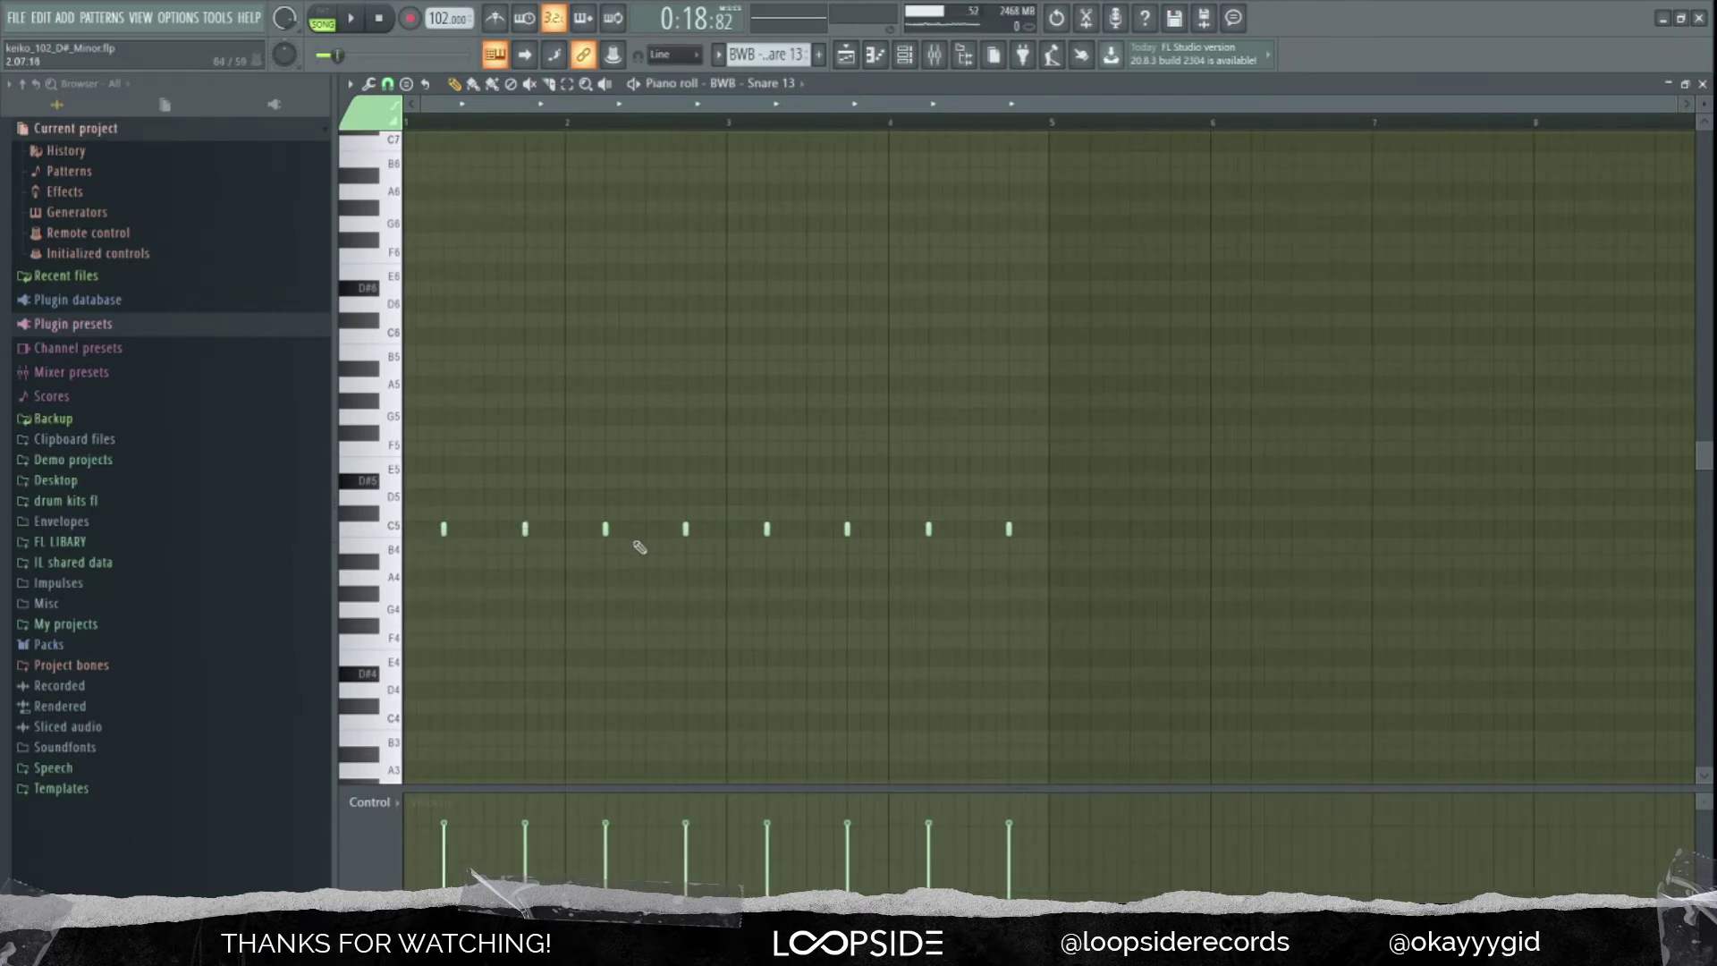
{"action": "key", "text": "space"}
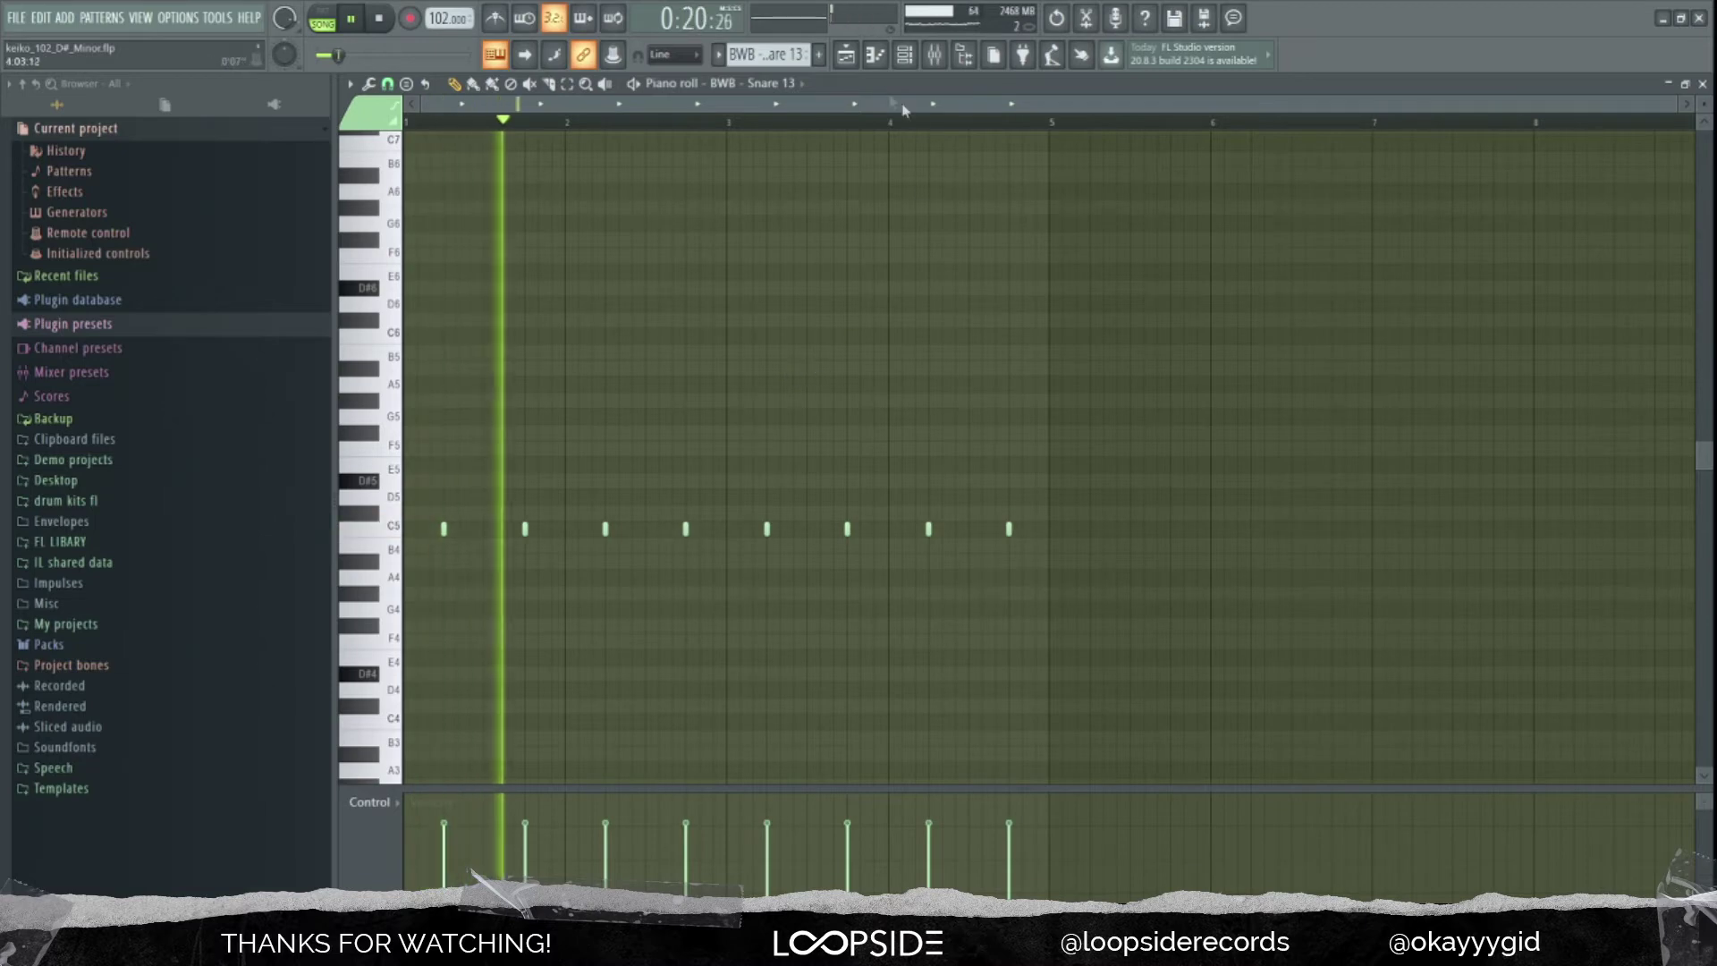
{"action": "left_click", "coordinate": [881, 61]}
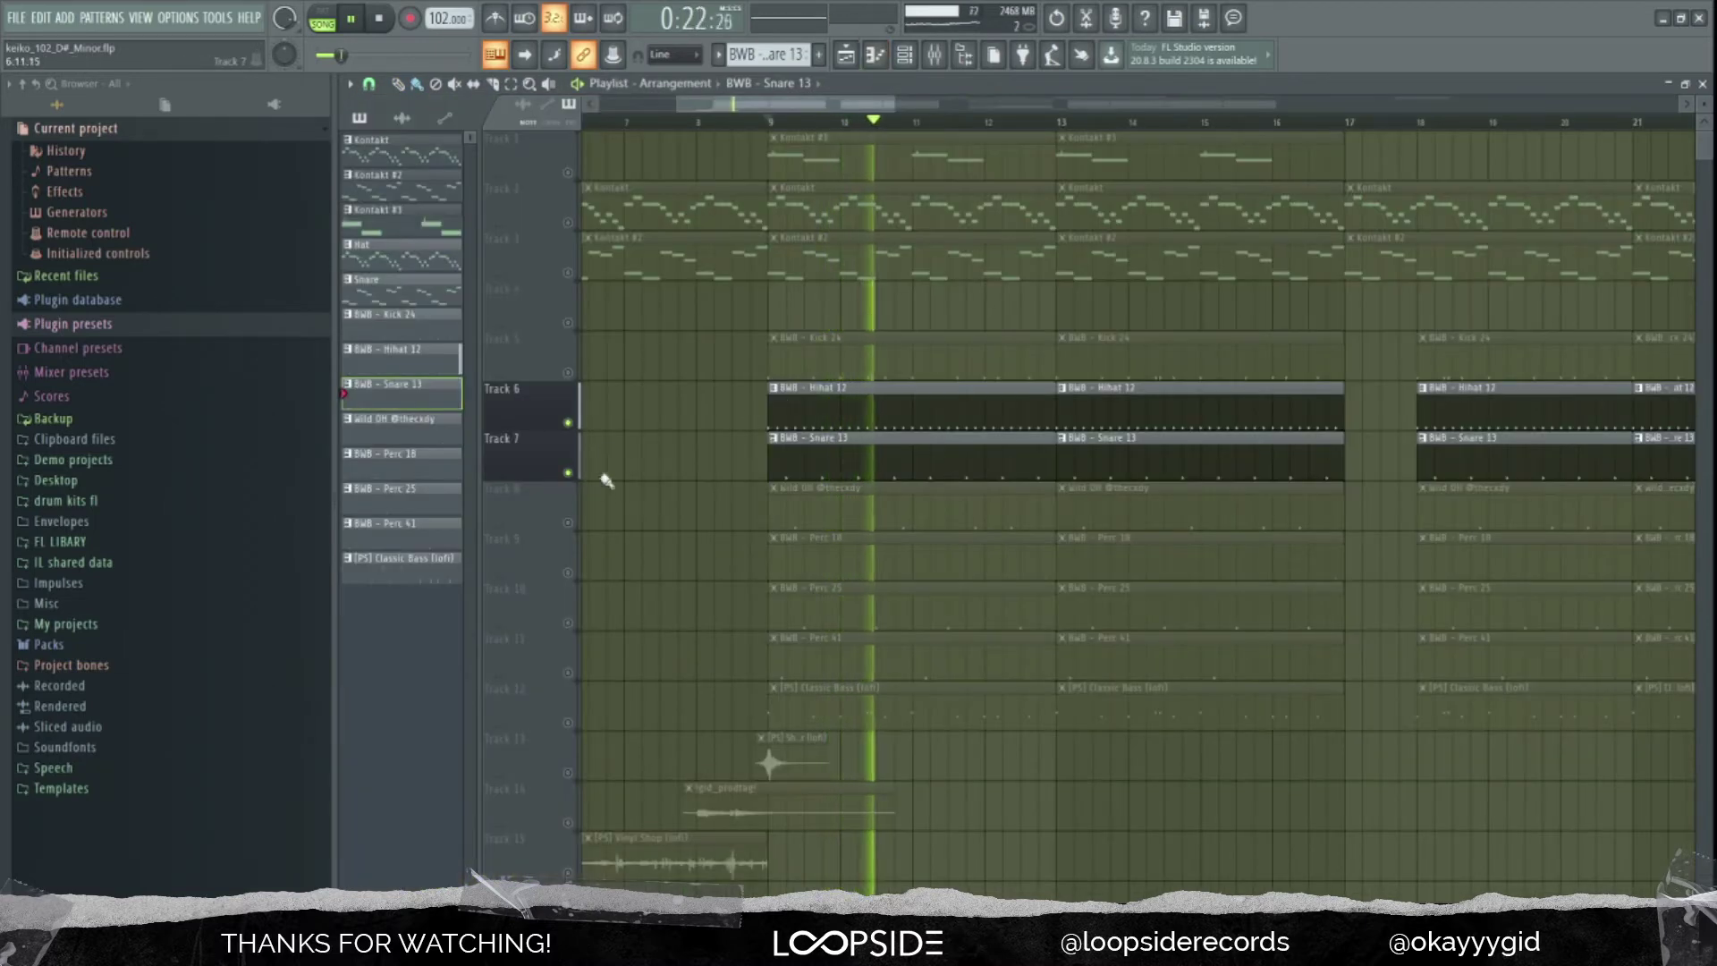
{"action": "key", "text": "space"}
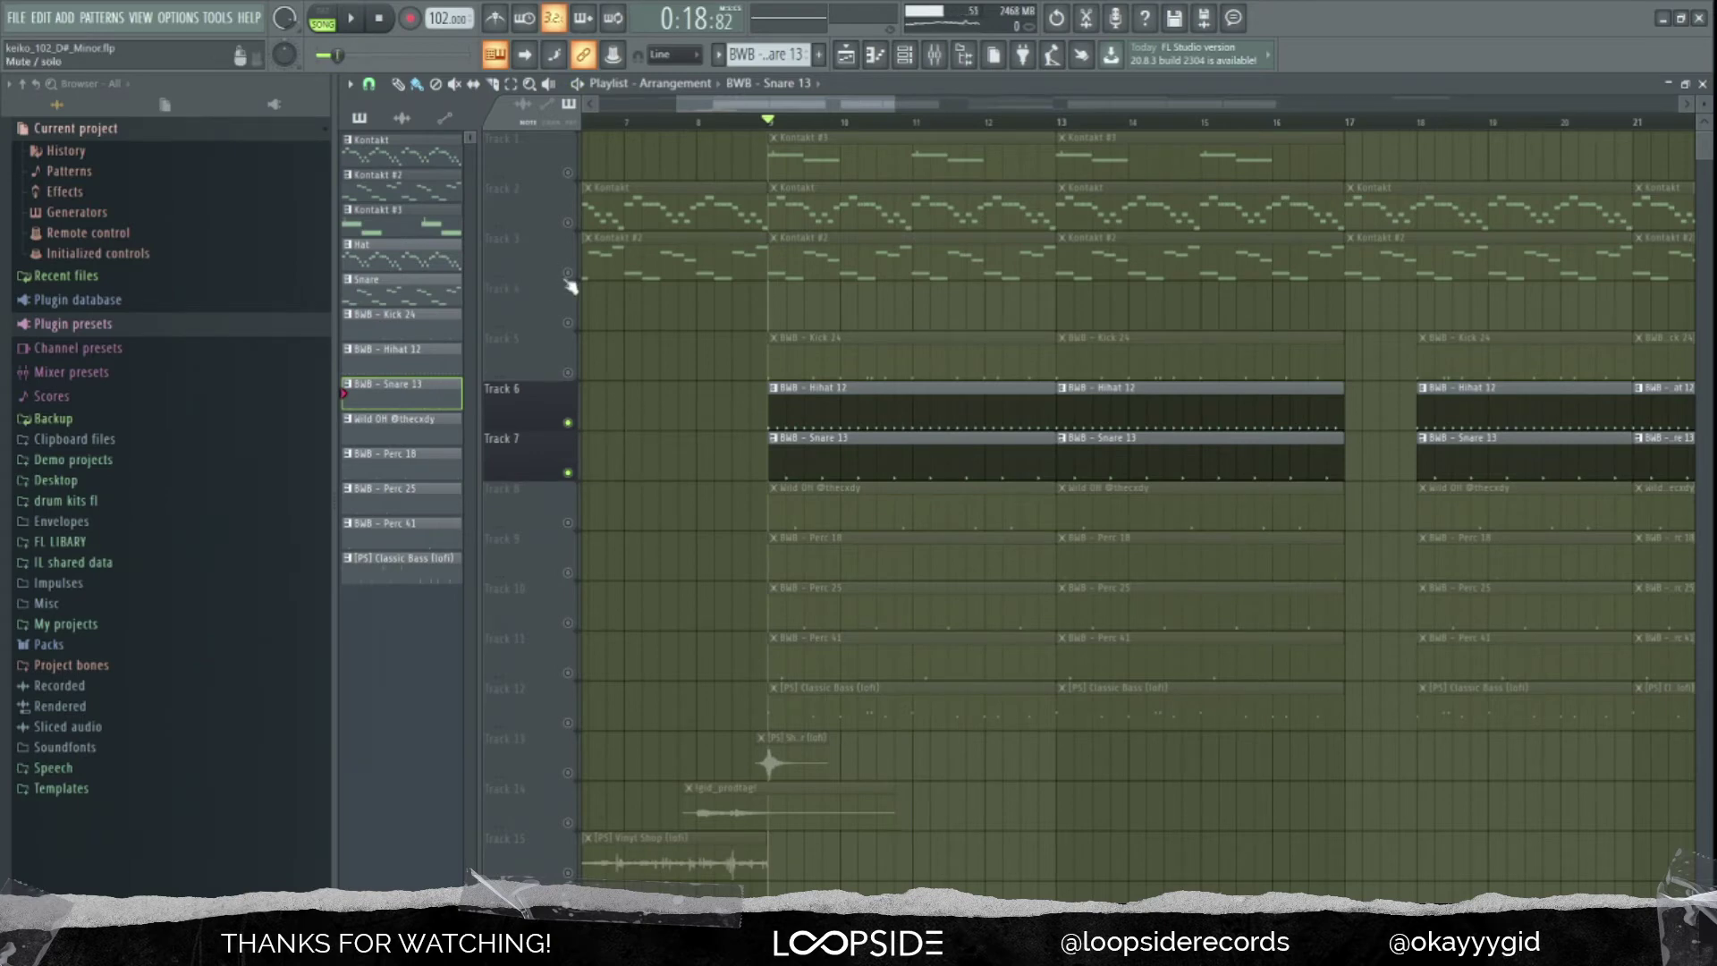
Unmute Kontakt Tracks 1–3 and play them with the hi-hat and snare
{"action": "left_click_drag", "start_coordinate": [568, 273], "coordinate": [573, 177]}
{"action": "key", "text": "space"}
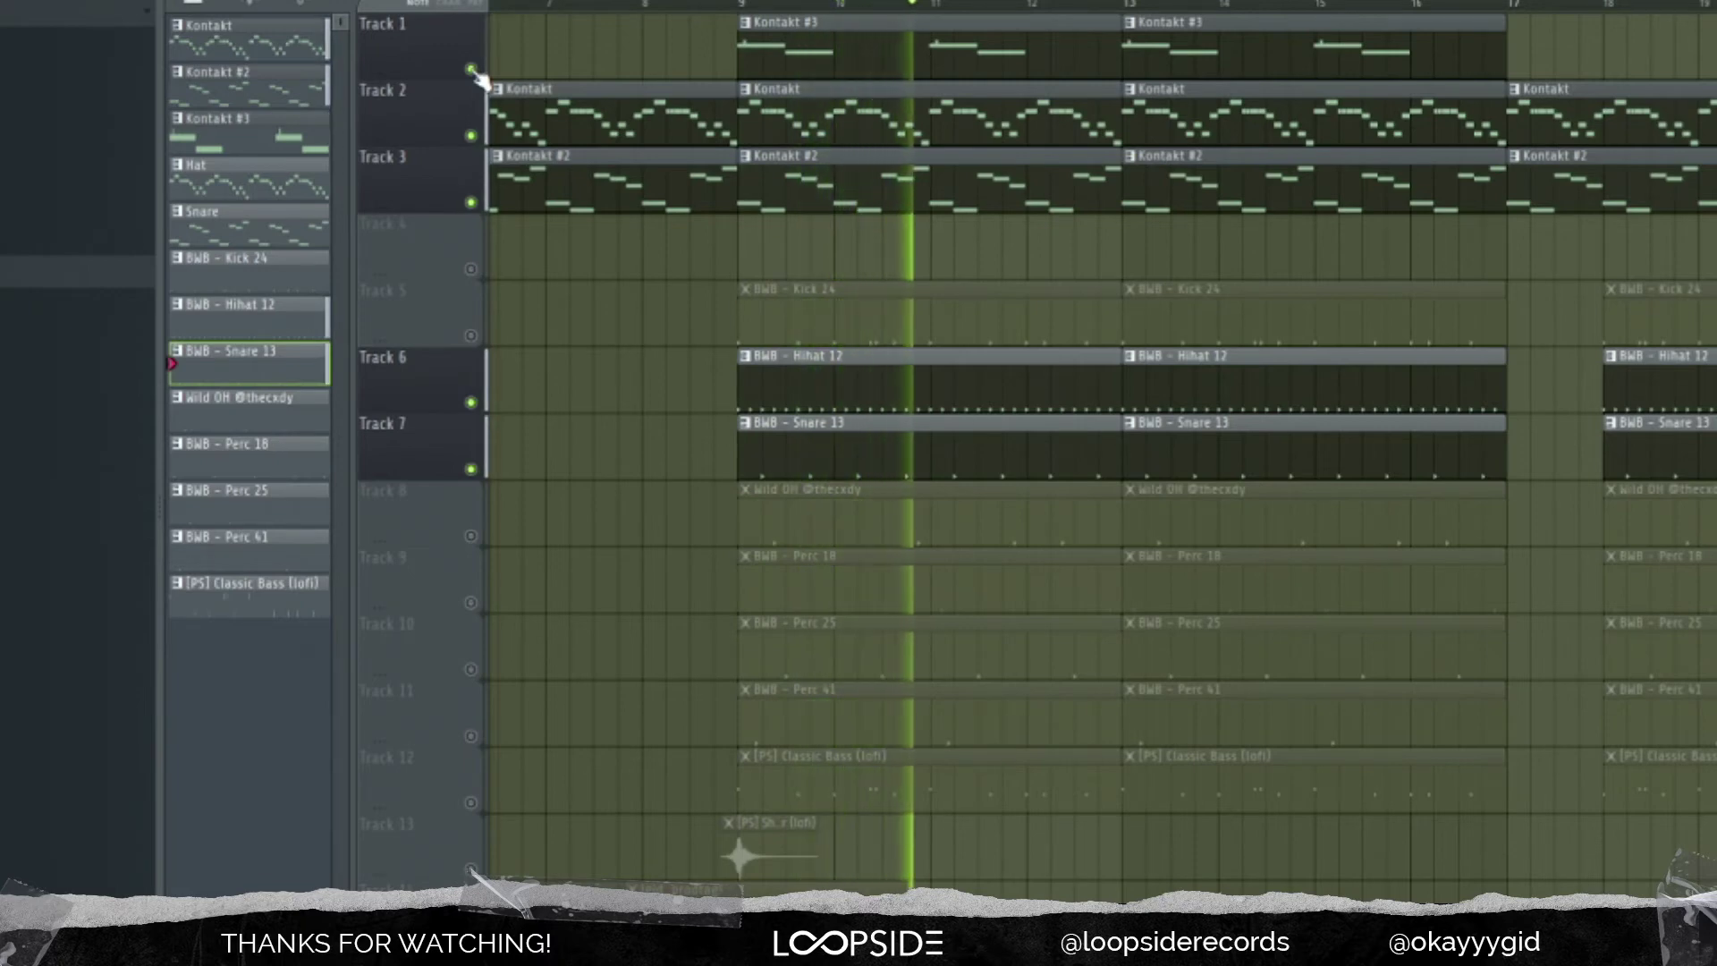
{"action": "key", "text": "space"}
Unmute the Track 5 Kick 24 track and preview its pattern alone
{"action": "left_click", "coordinate": [470, 336]}
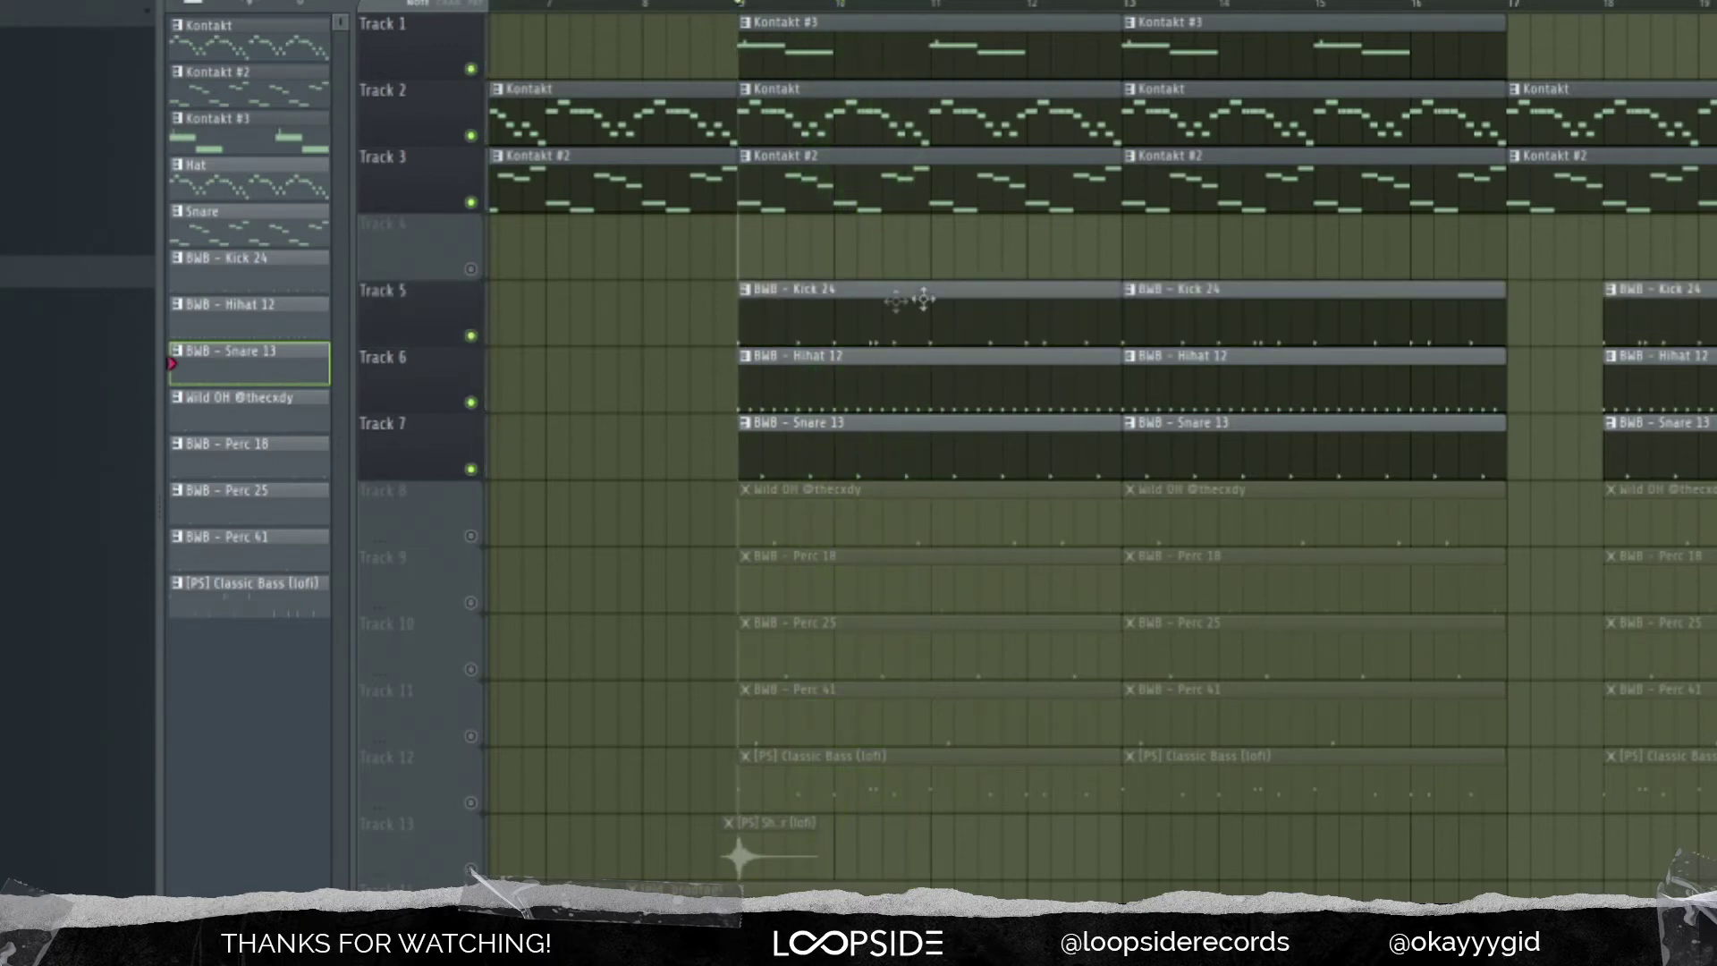
{"action": "scroll", "coordinate": [605, 363], "scroll_direction": "up", "scroll_amount": 1}
{"action": "double_click", "coordinate": [969, 325]}
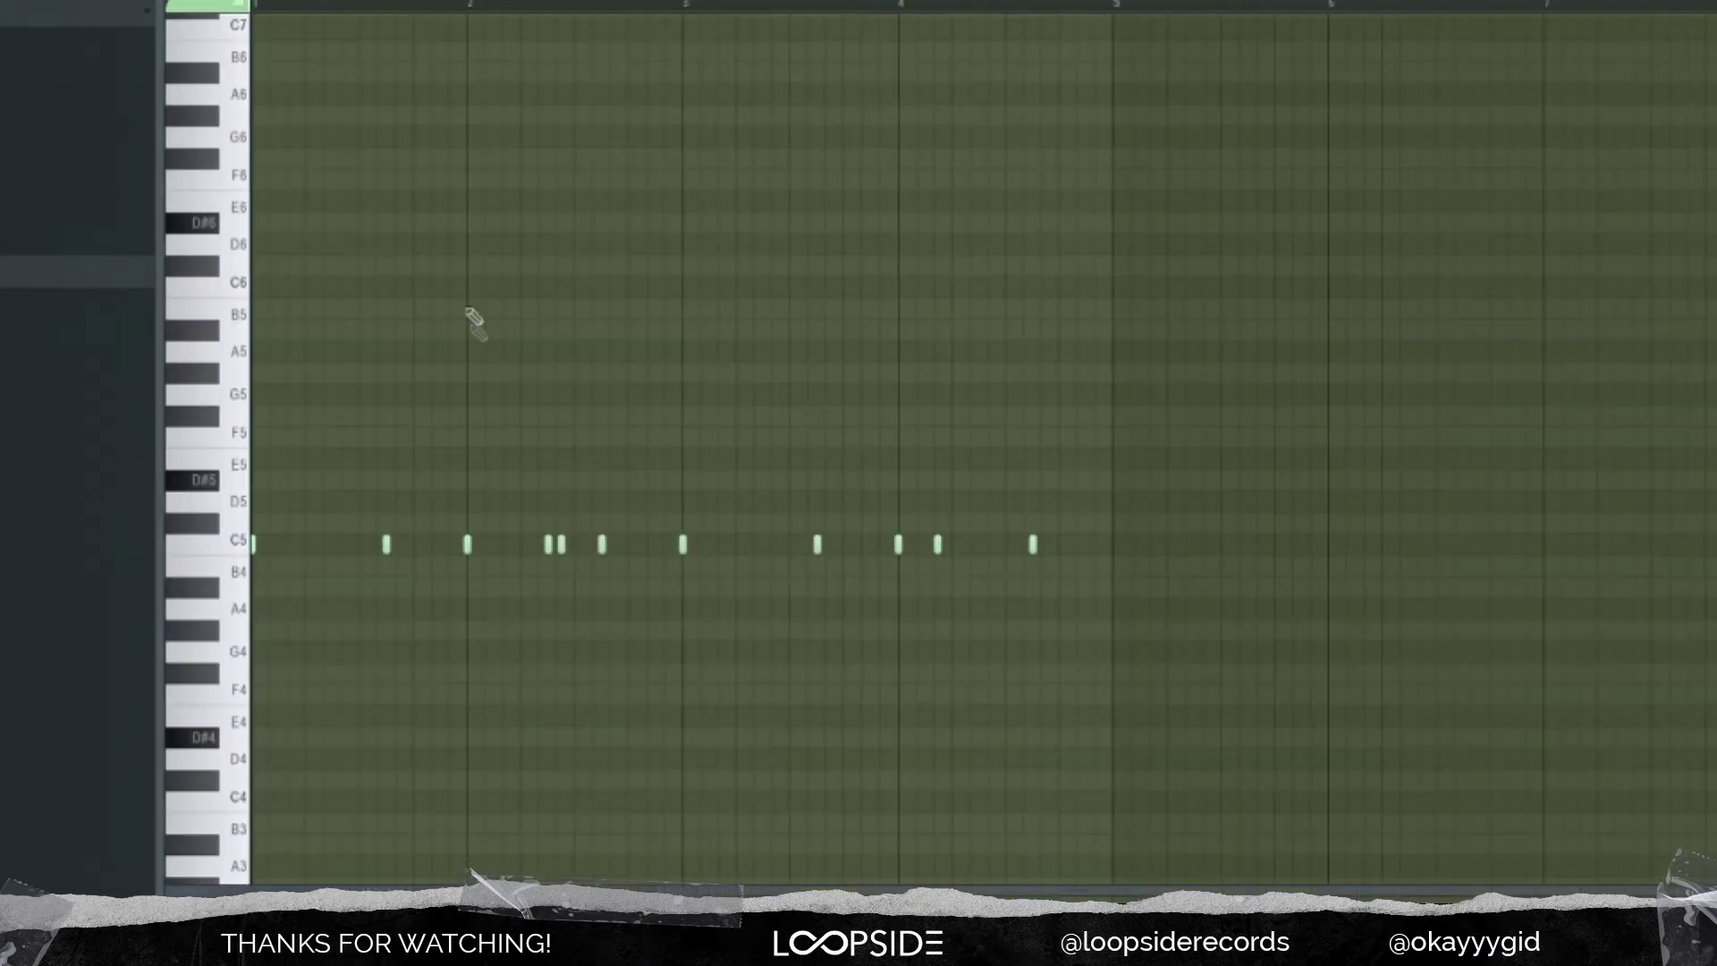
{"action": "key", "text": "space"}
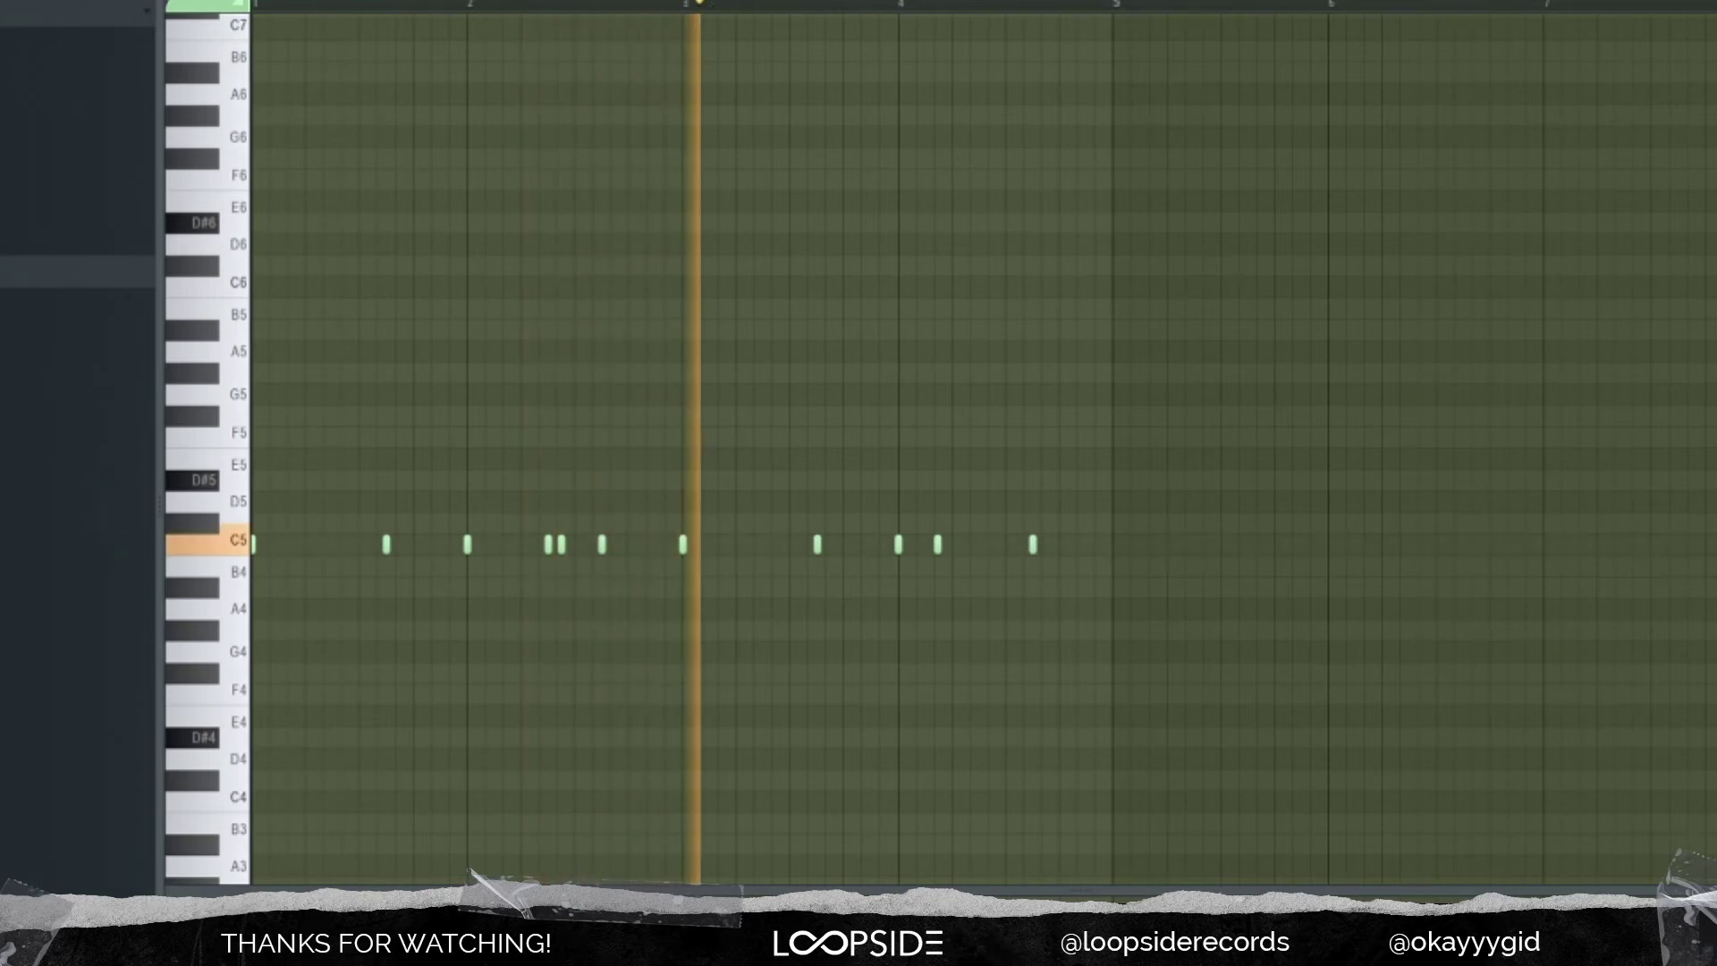
{"action": "key", "text": "space"}
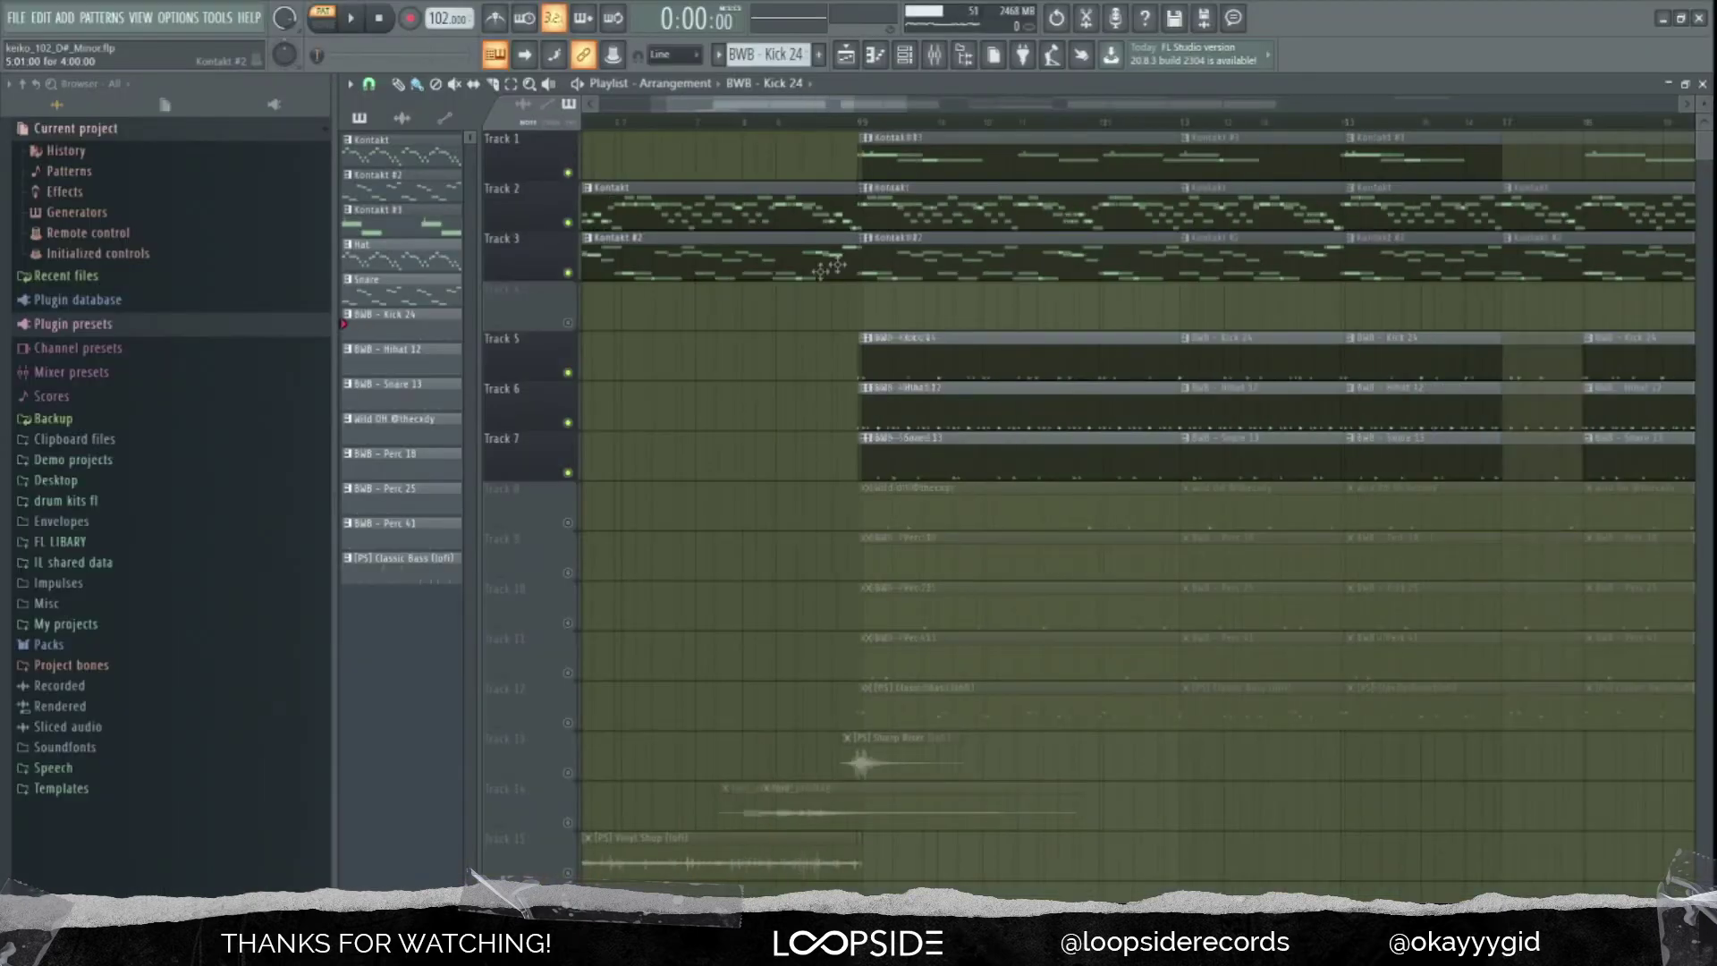
Mute melody Tracks 3, 2 and 1 and play only the drums from bar 9
{"action": "scroll", "coordinate": [827, 266], "scroll_direction": "down", "scroll_amount": 2}
{"action": "left_click", "coordinate": [567, 273]}
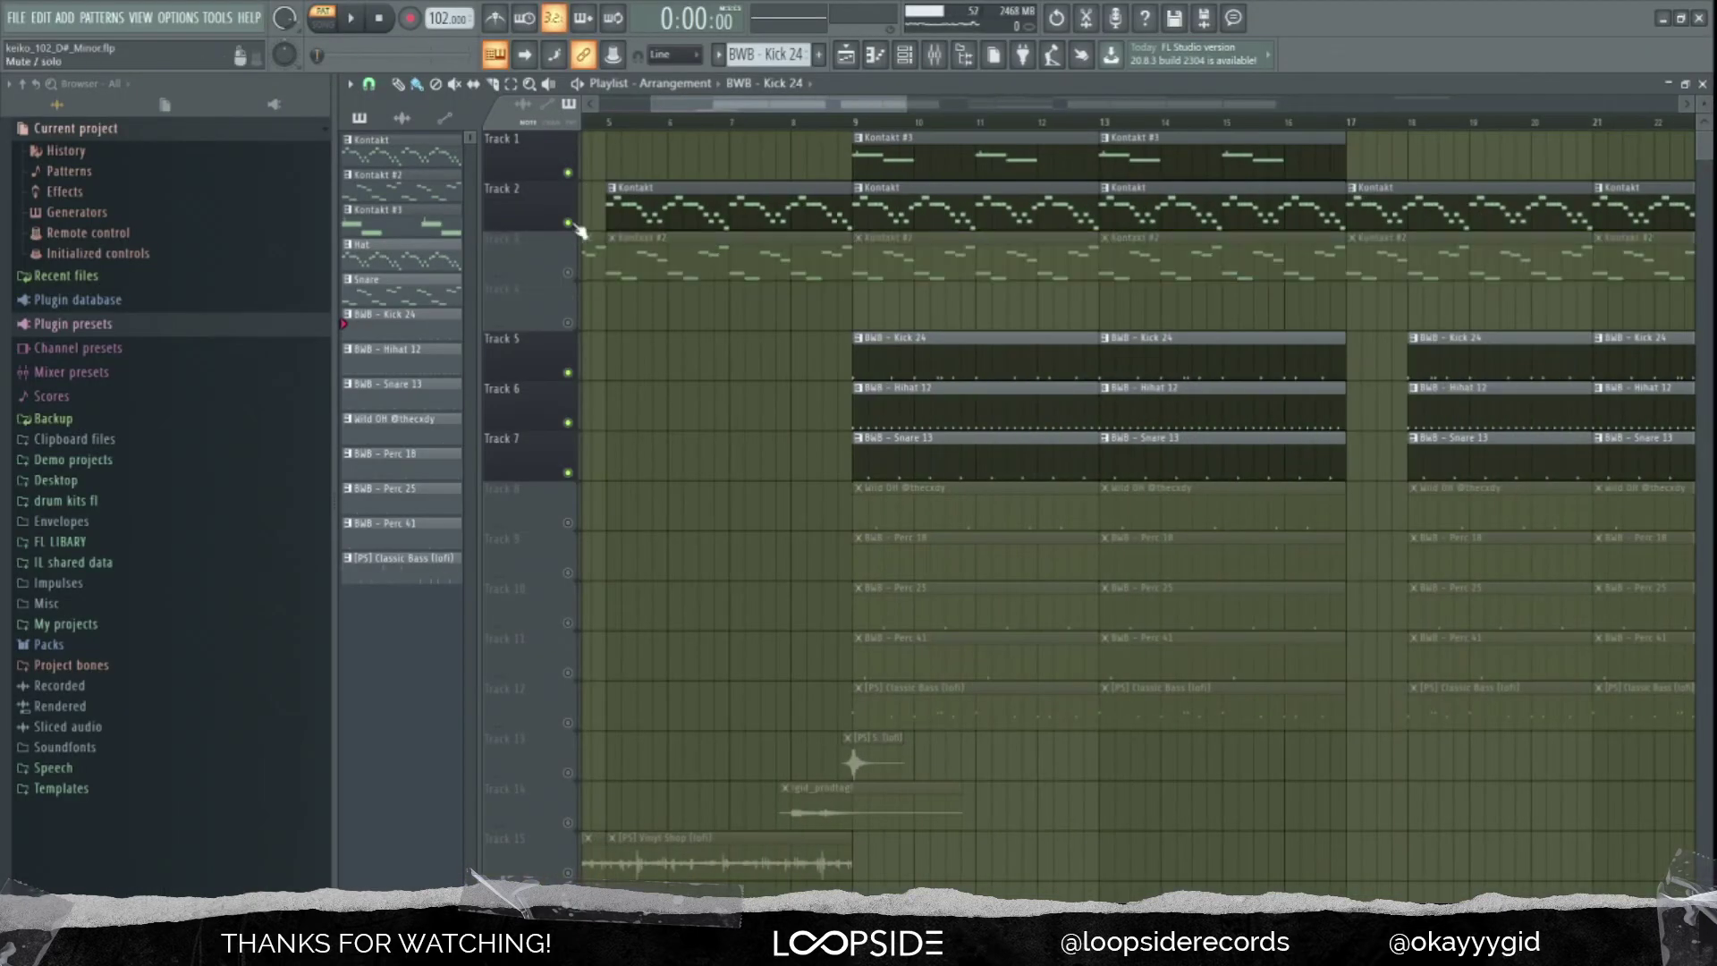
{"action": "left_click", "coordinate": [567, 223]}
{"action": "left_click", "coordinate": [567, 172]}
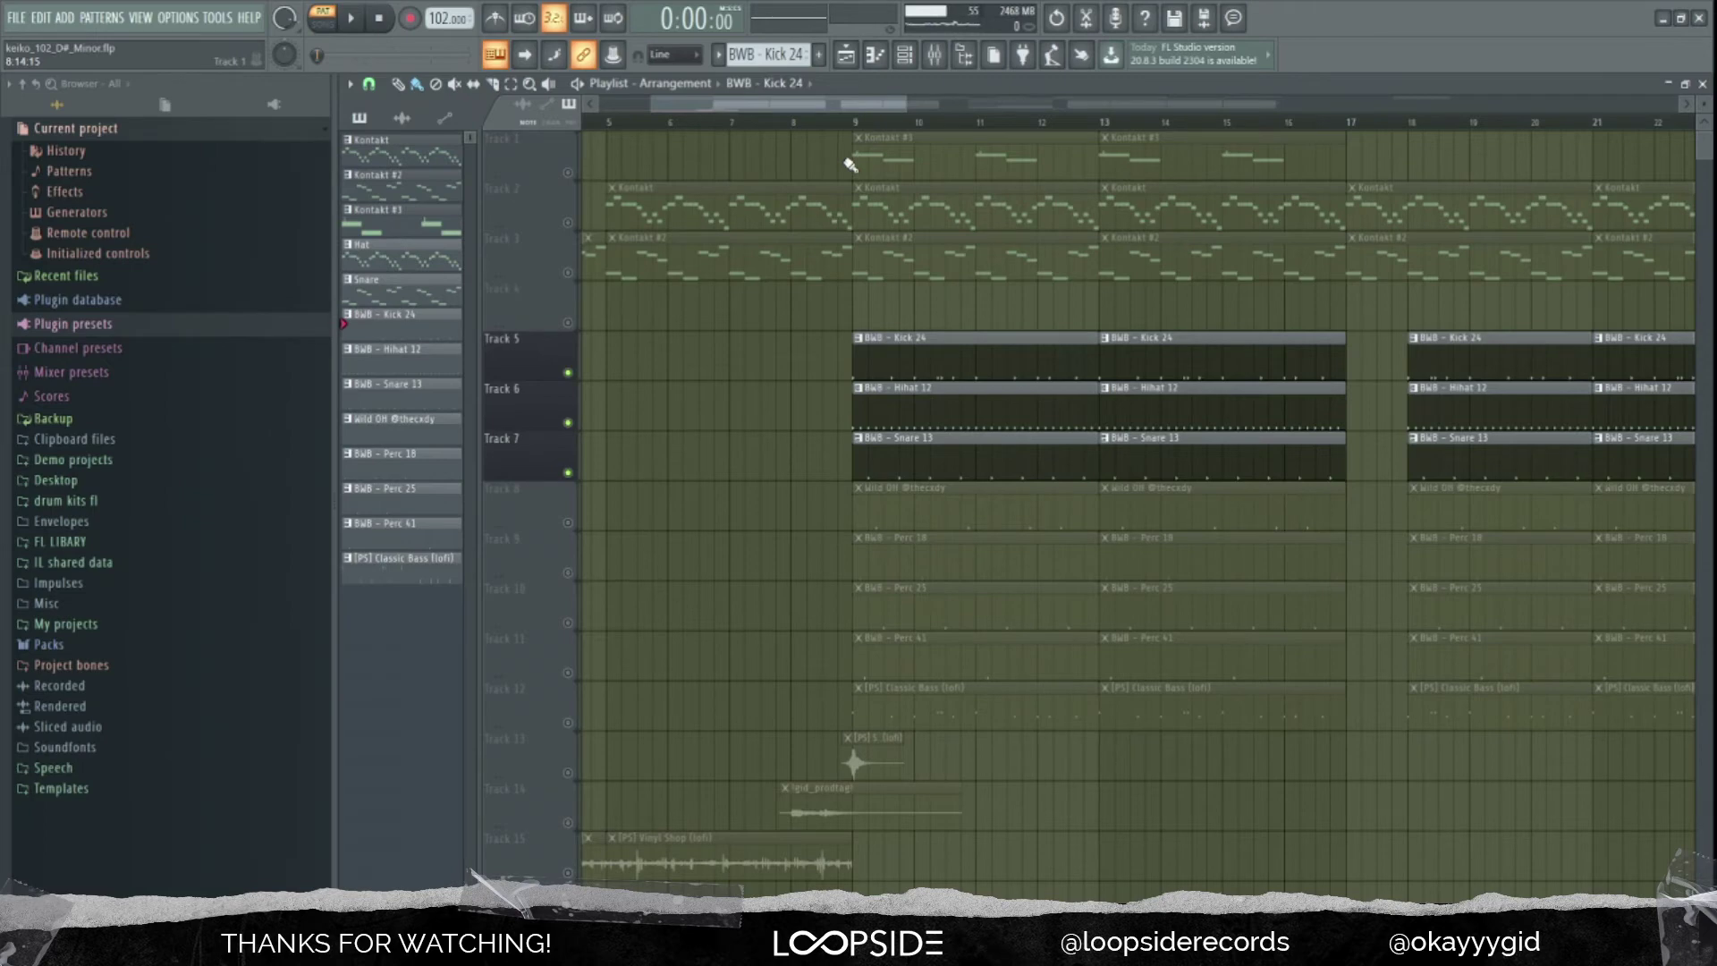
{"action": "key", "text": "space"}
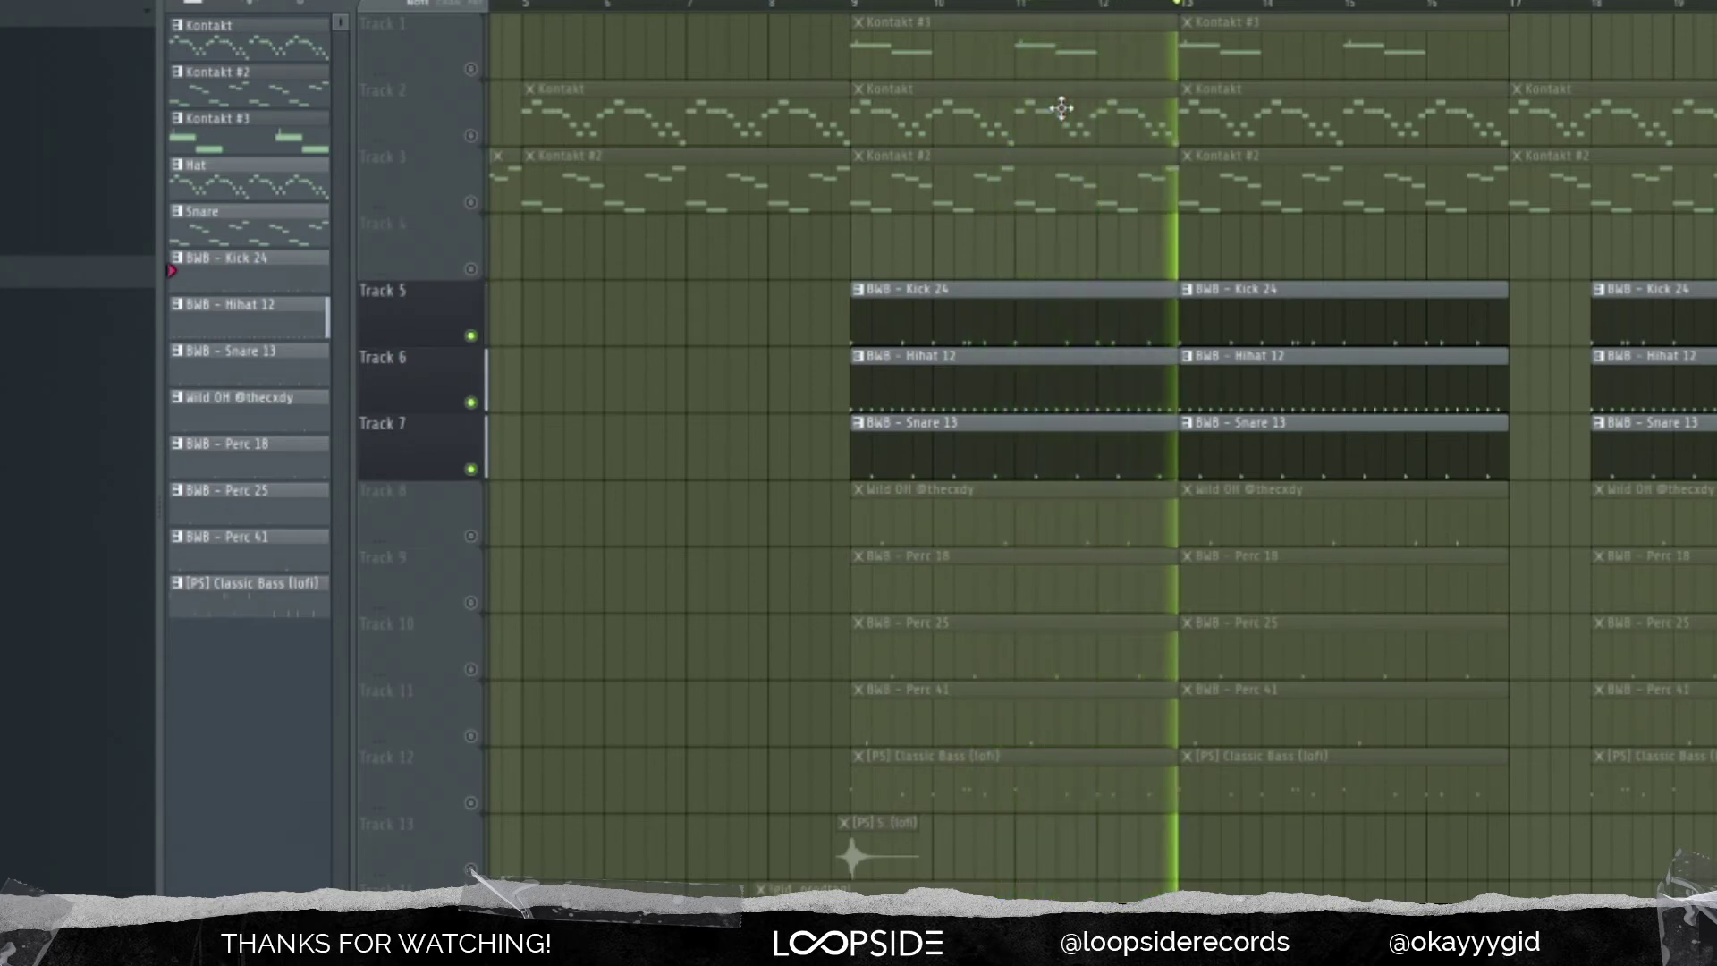
{"action": "key", "text": "space"}
Unmute Track 8's open hats, play them with the drums, then unmute Perc 18
{"action": "left_click", "coordinate": [471, 537]}
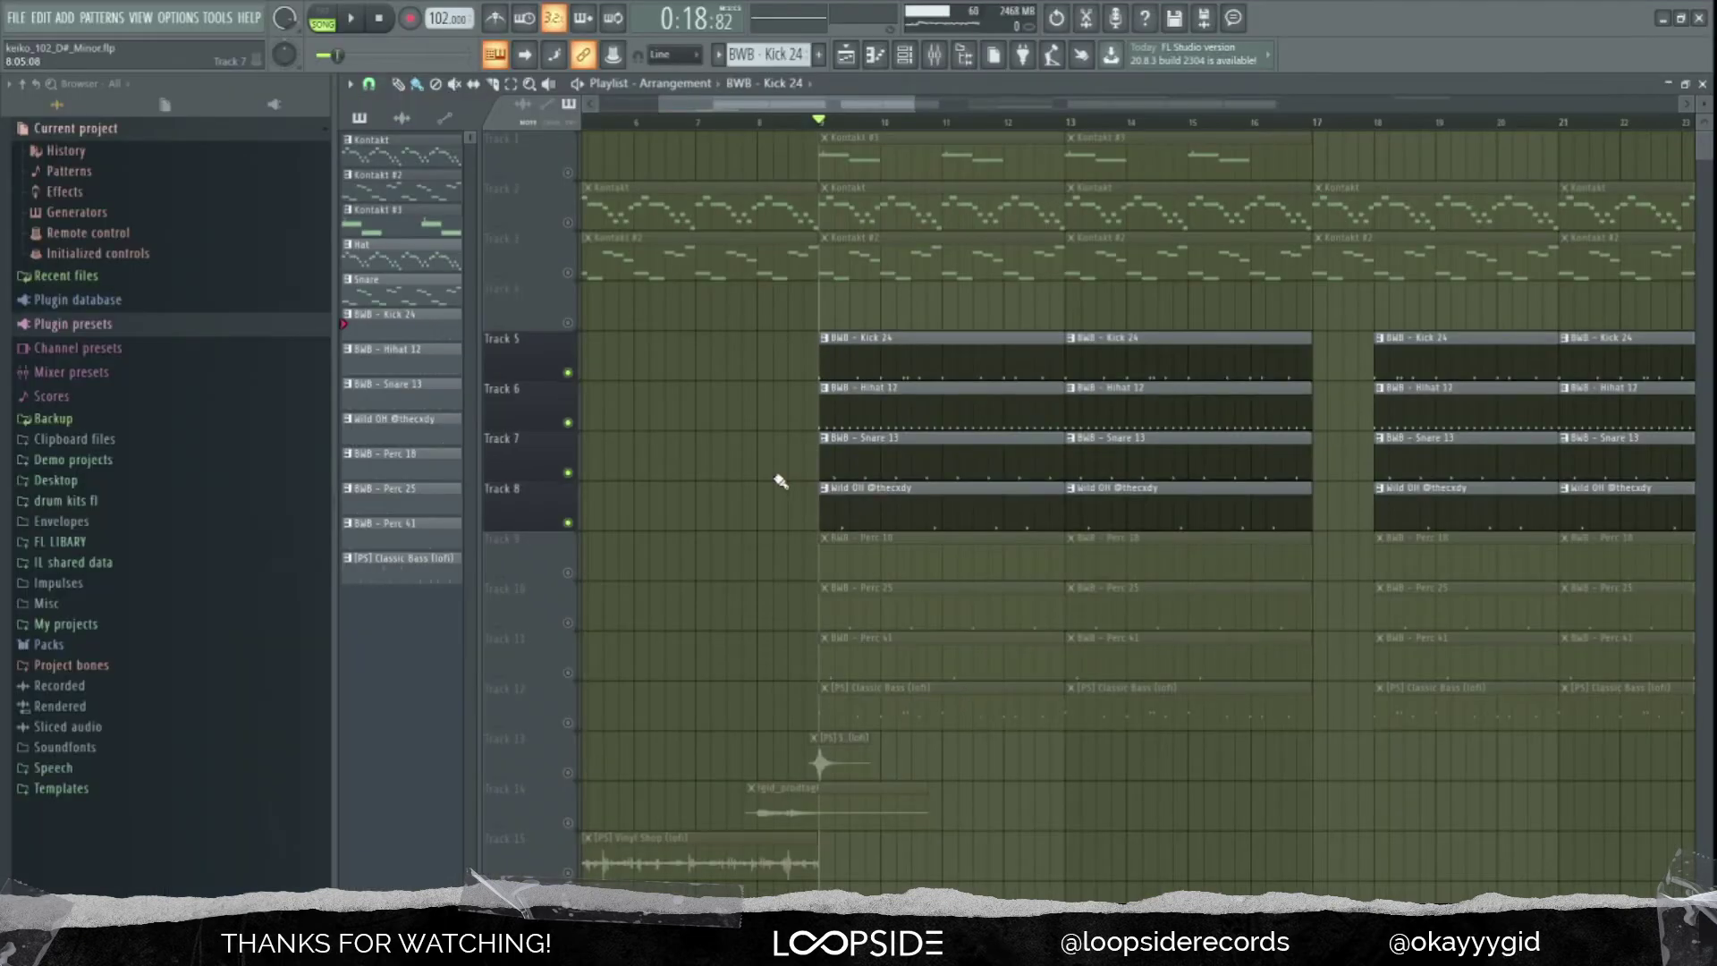
{"action": "scroll", "coordinate": [781, 482], "scroll_direction": "up", "scroll_amount": 3}
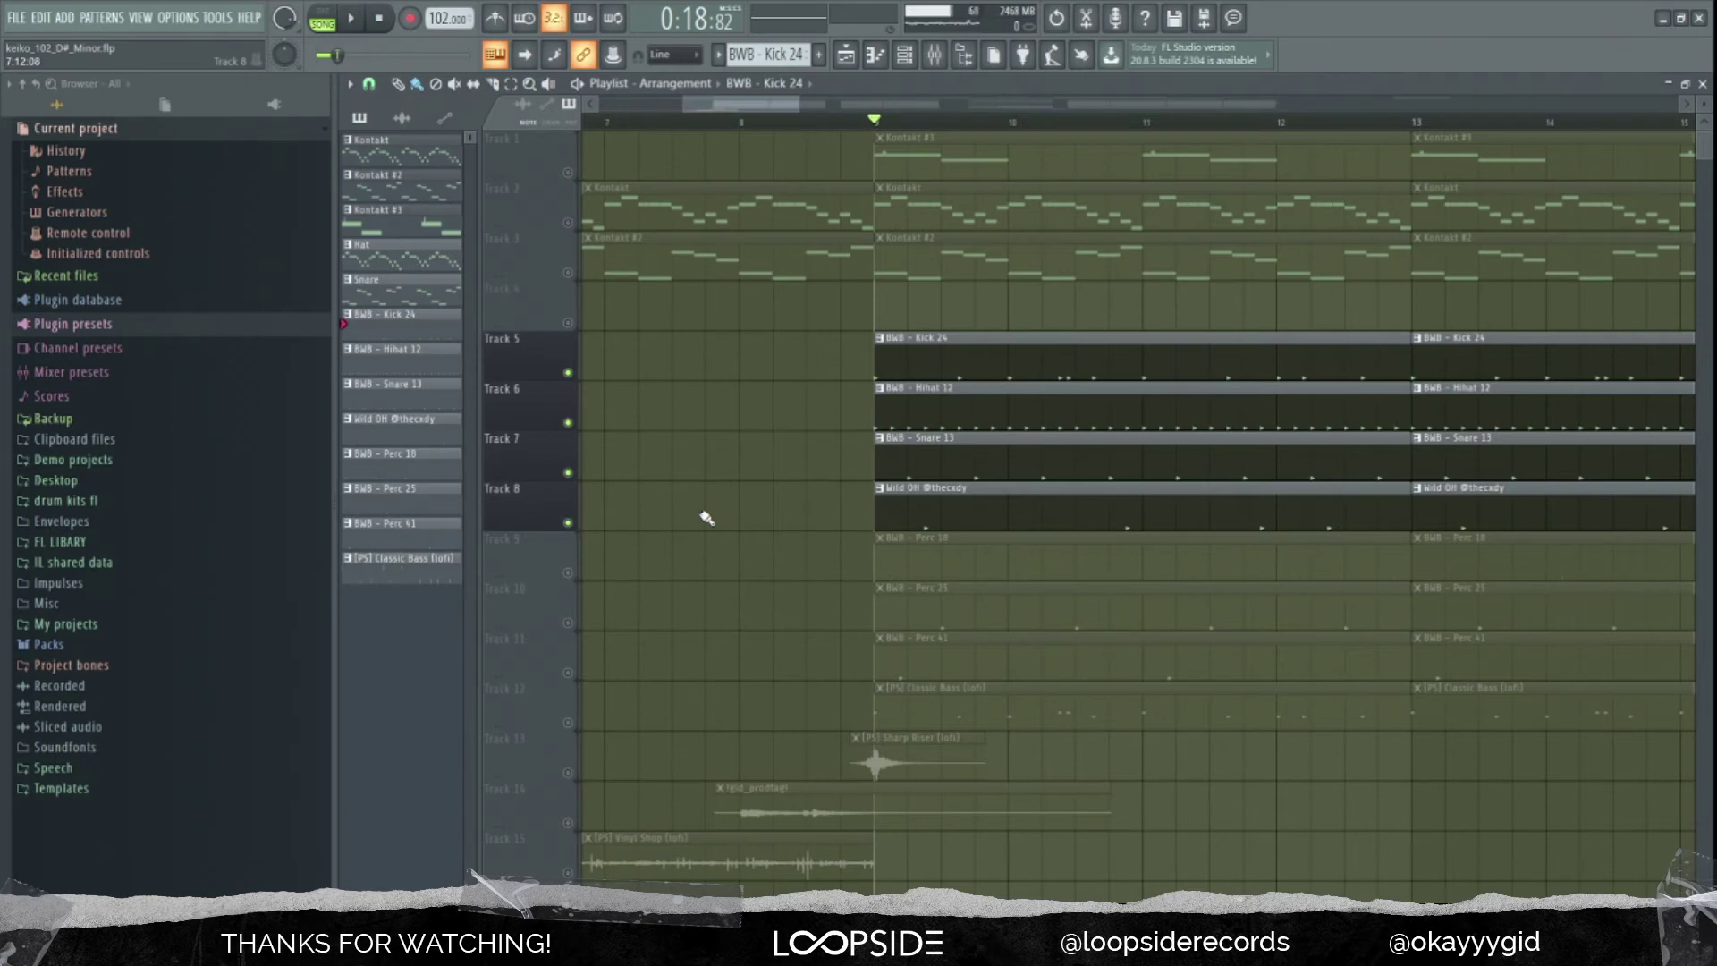
{"action": "key", "text": "space"}
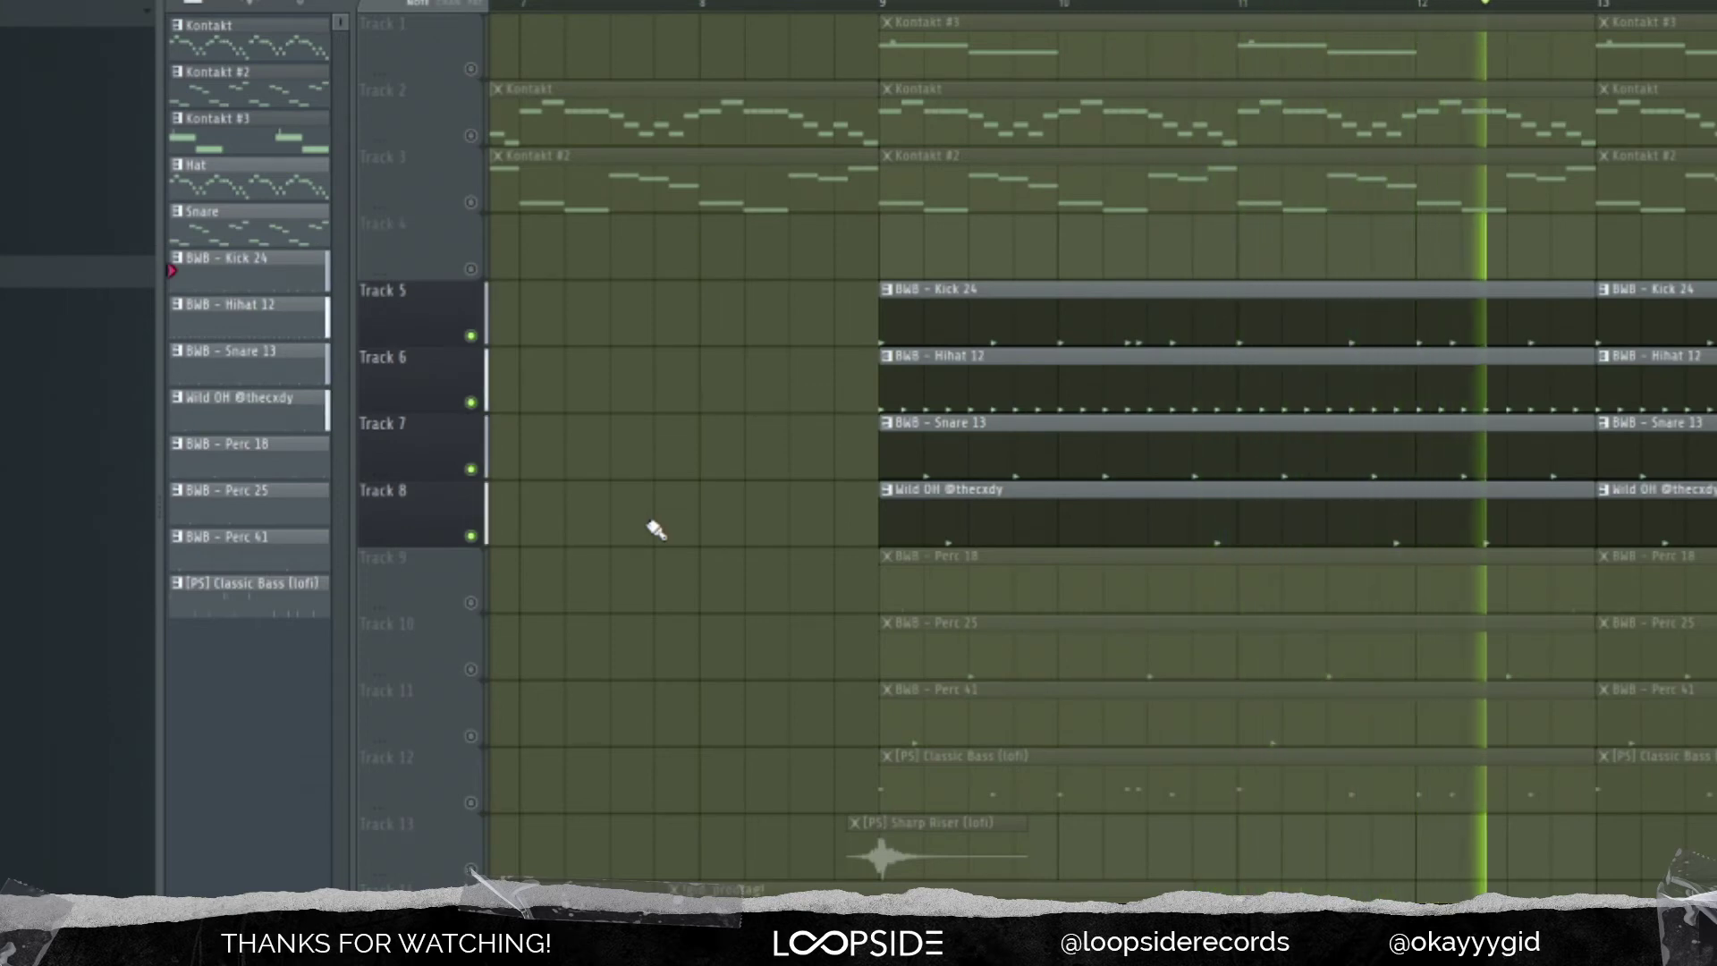
{"action": "key", "text": "space"}
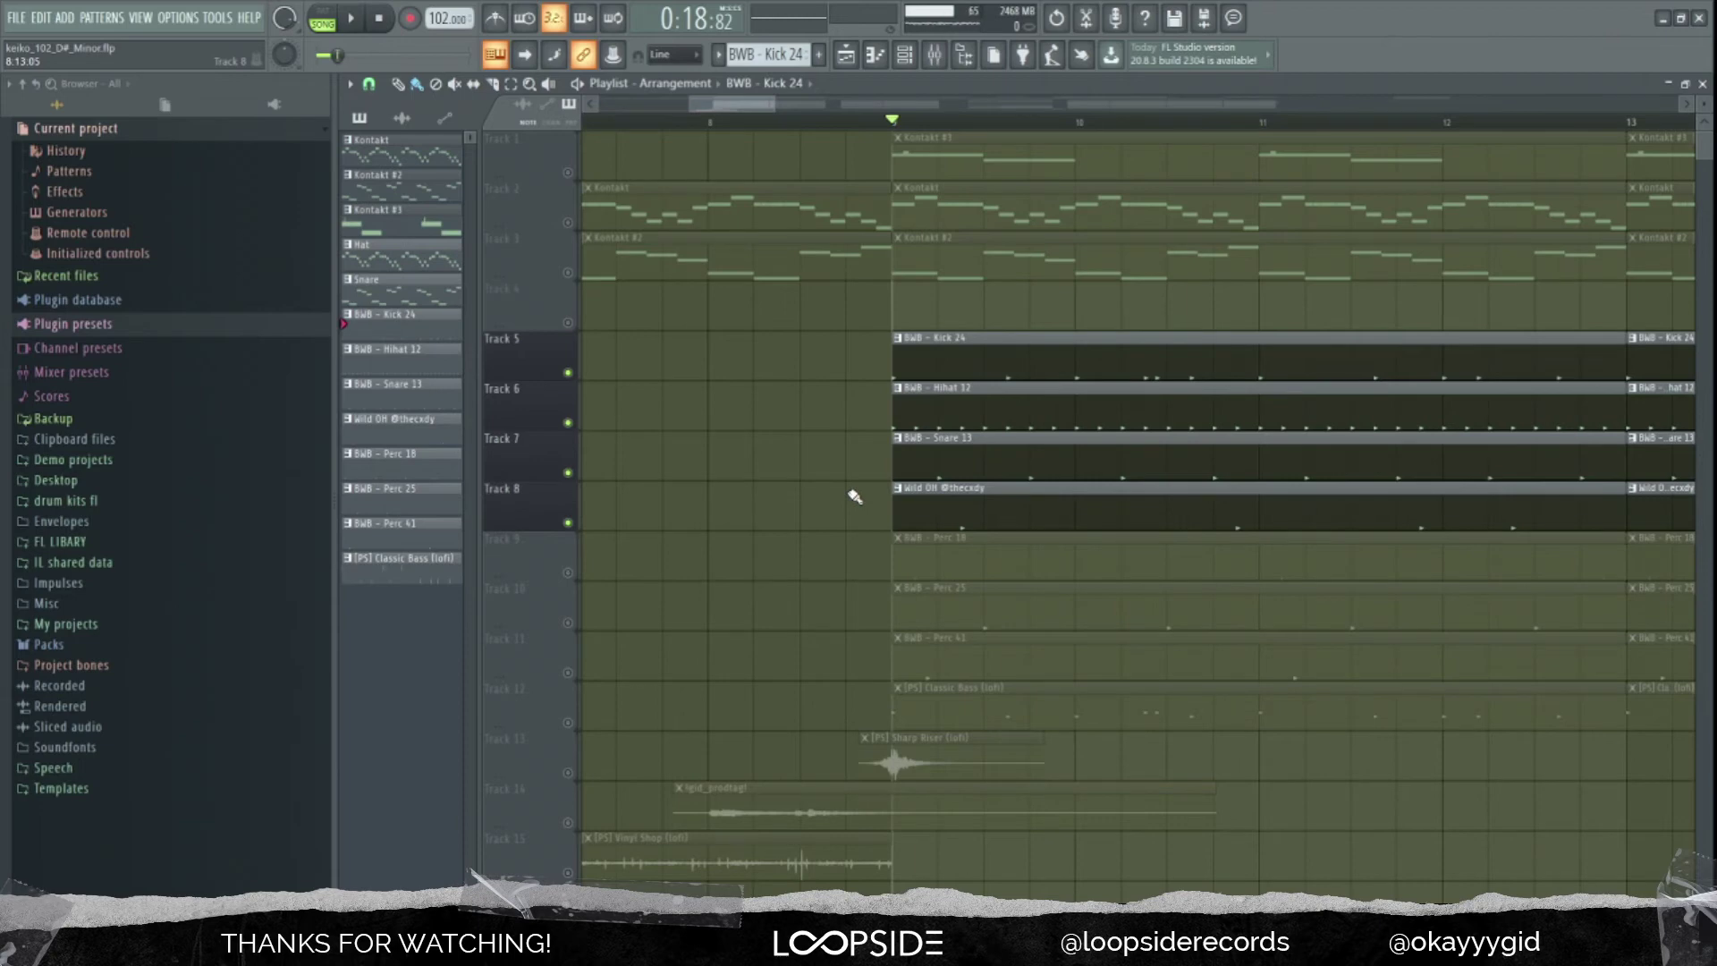
{"action": "scroll", "coordinate": [854, 496], "scroll_direction": "down", "scroll_amount": 4}
{"action": "scroll", "coordinate": [805, 260], "scroll_direction": "up", "scroll_amount": 2}
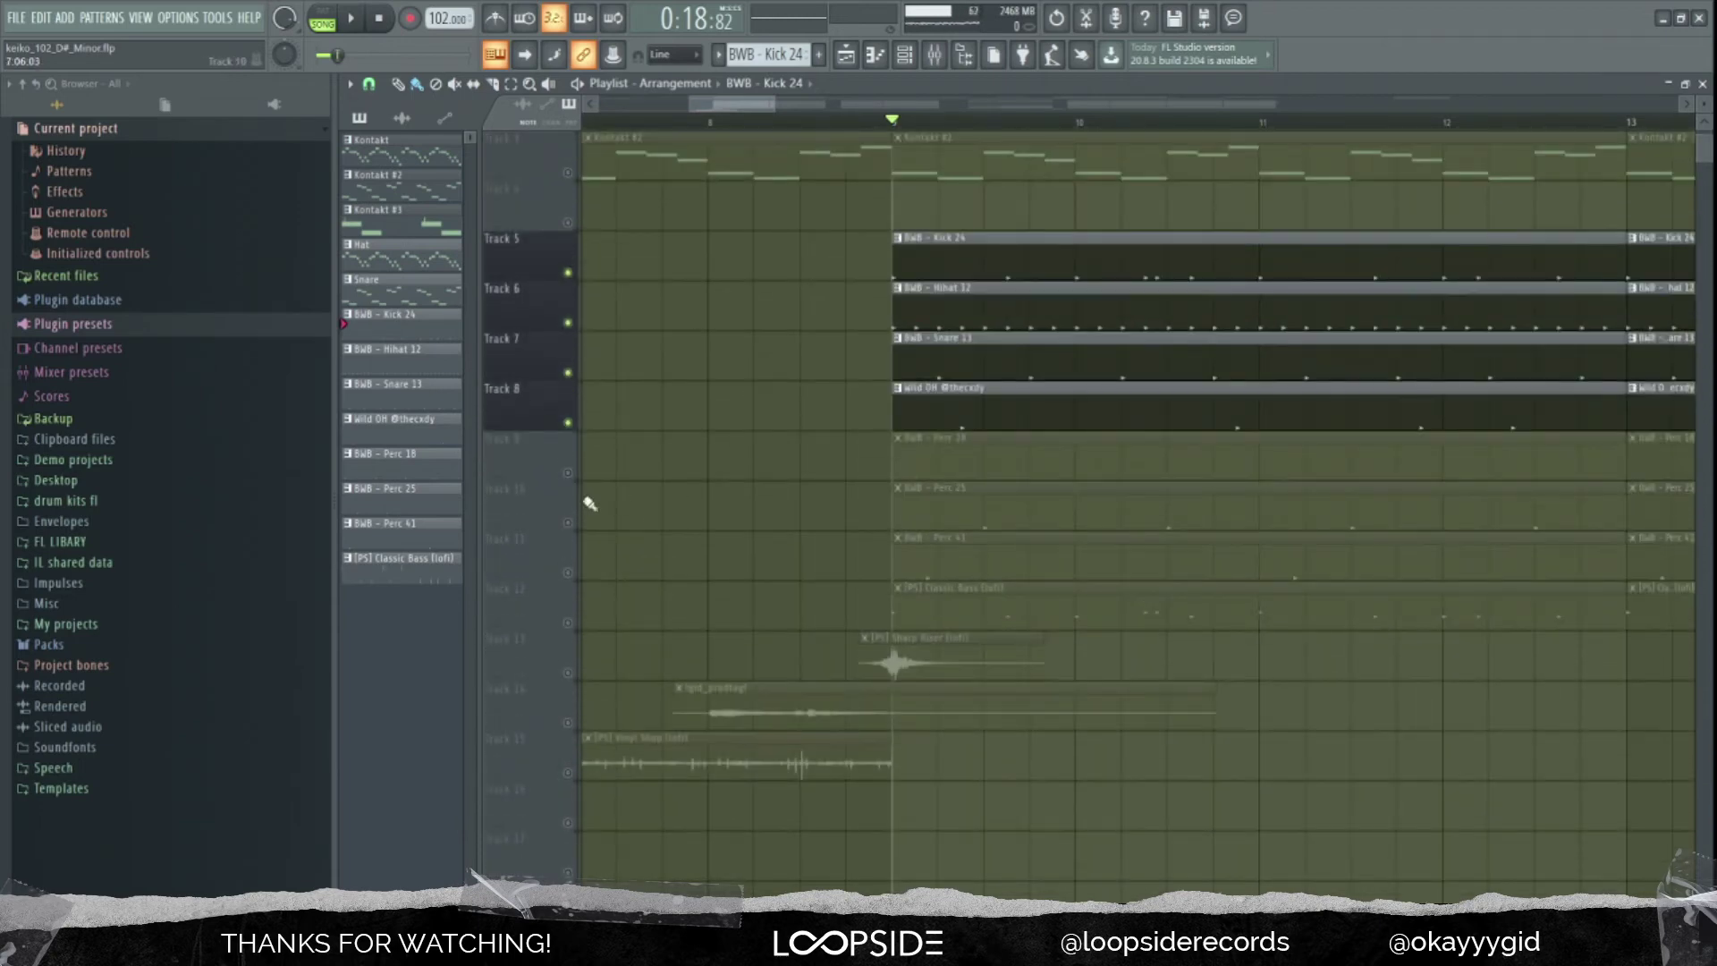
{"action": "left_click", "coordinate": [700, 449]}
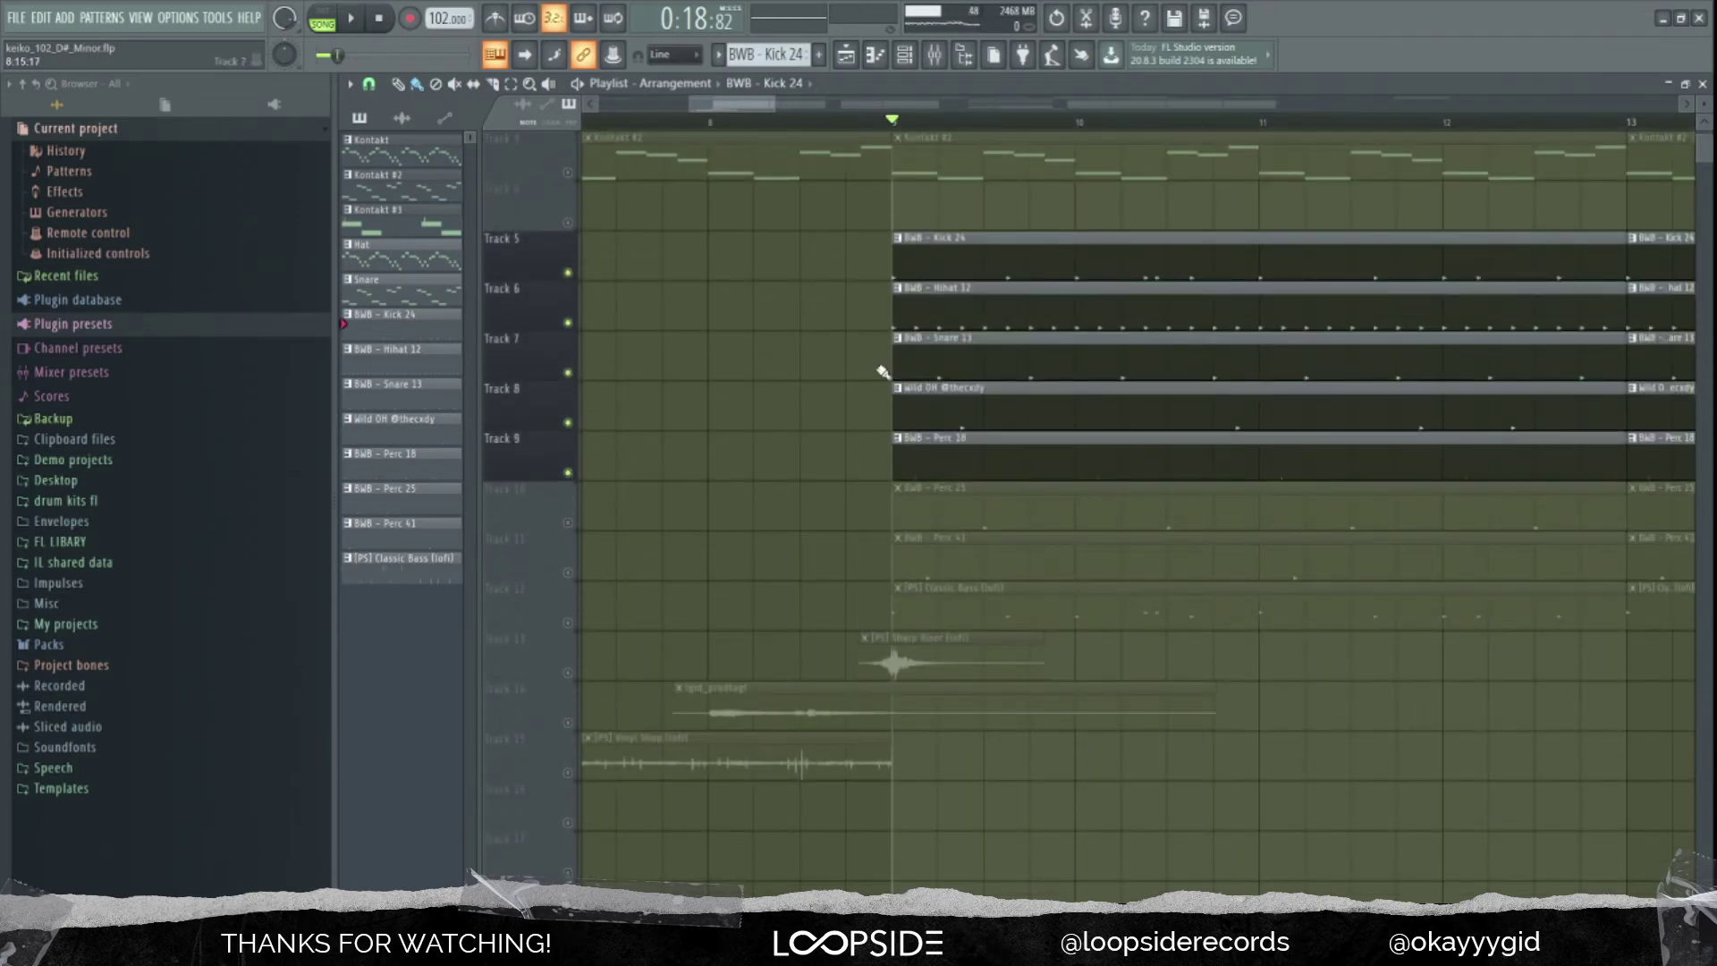
Play the beat with Perc 18, then unmute Perc 25 and listen again
{"action": "key", "text": "space"}
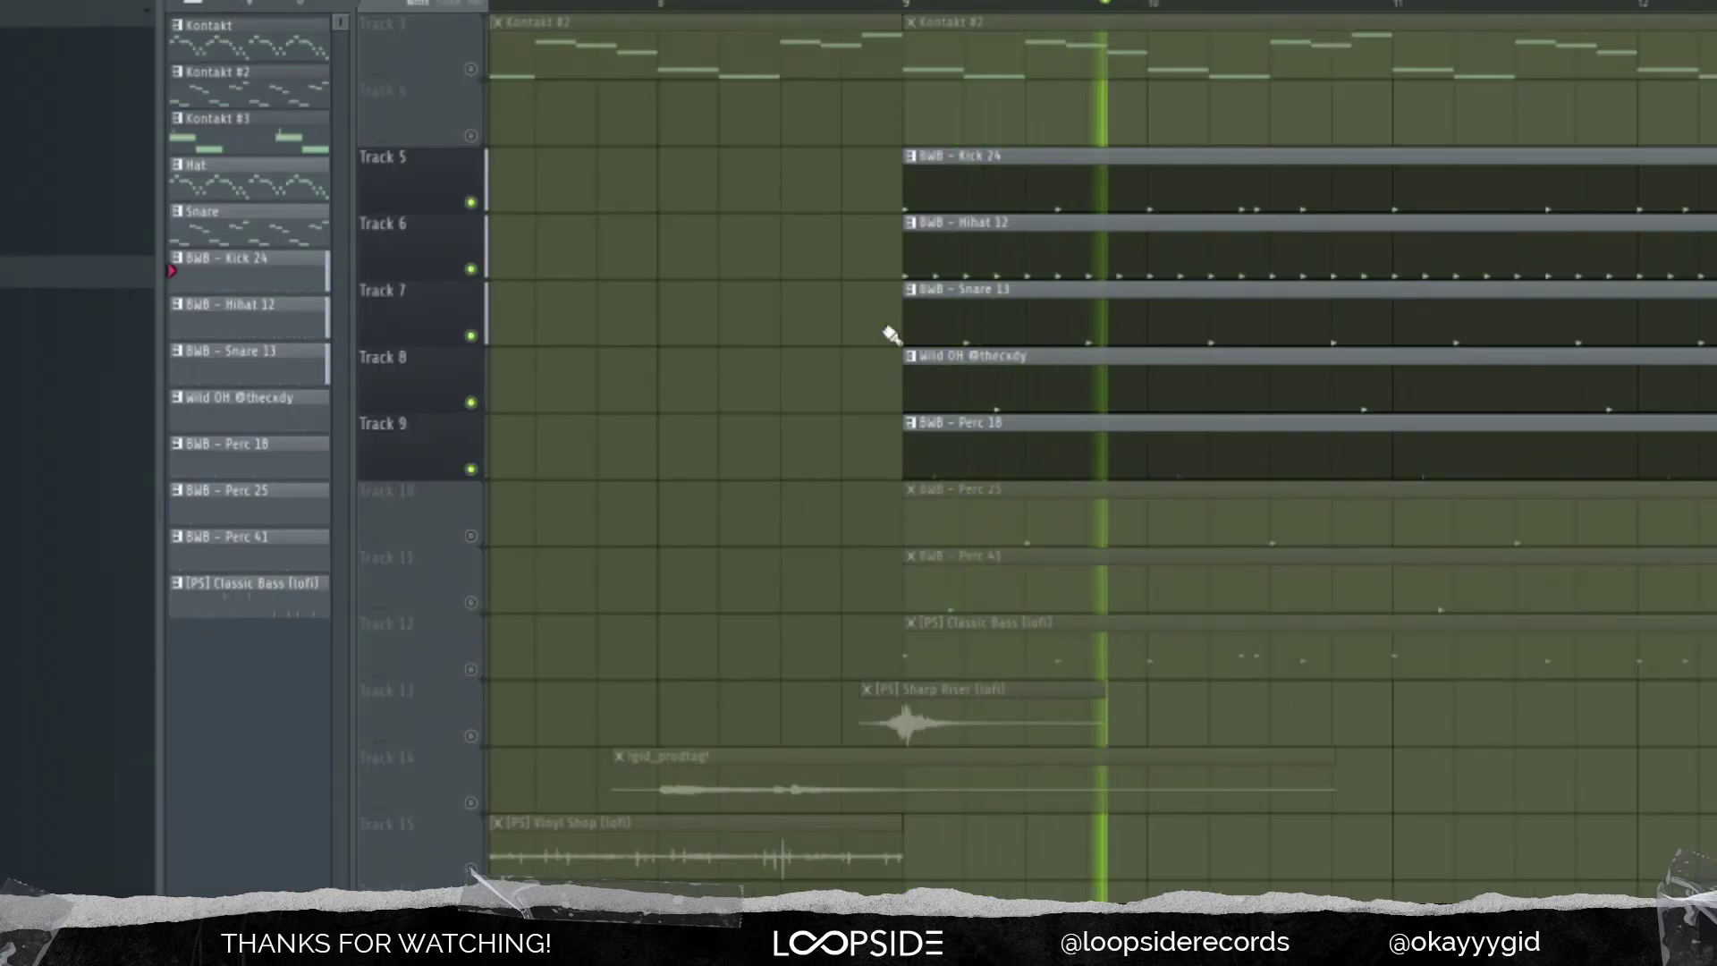
{"action": "key", "text": "space"}
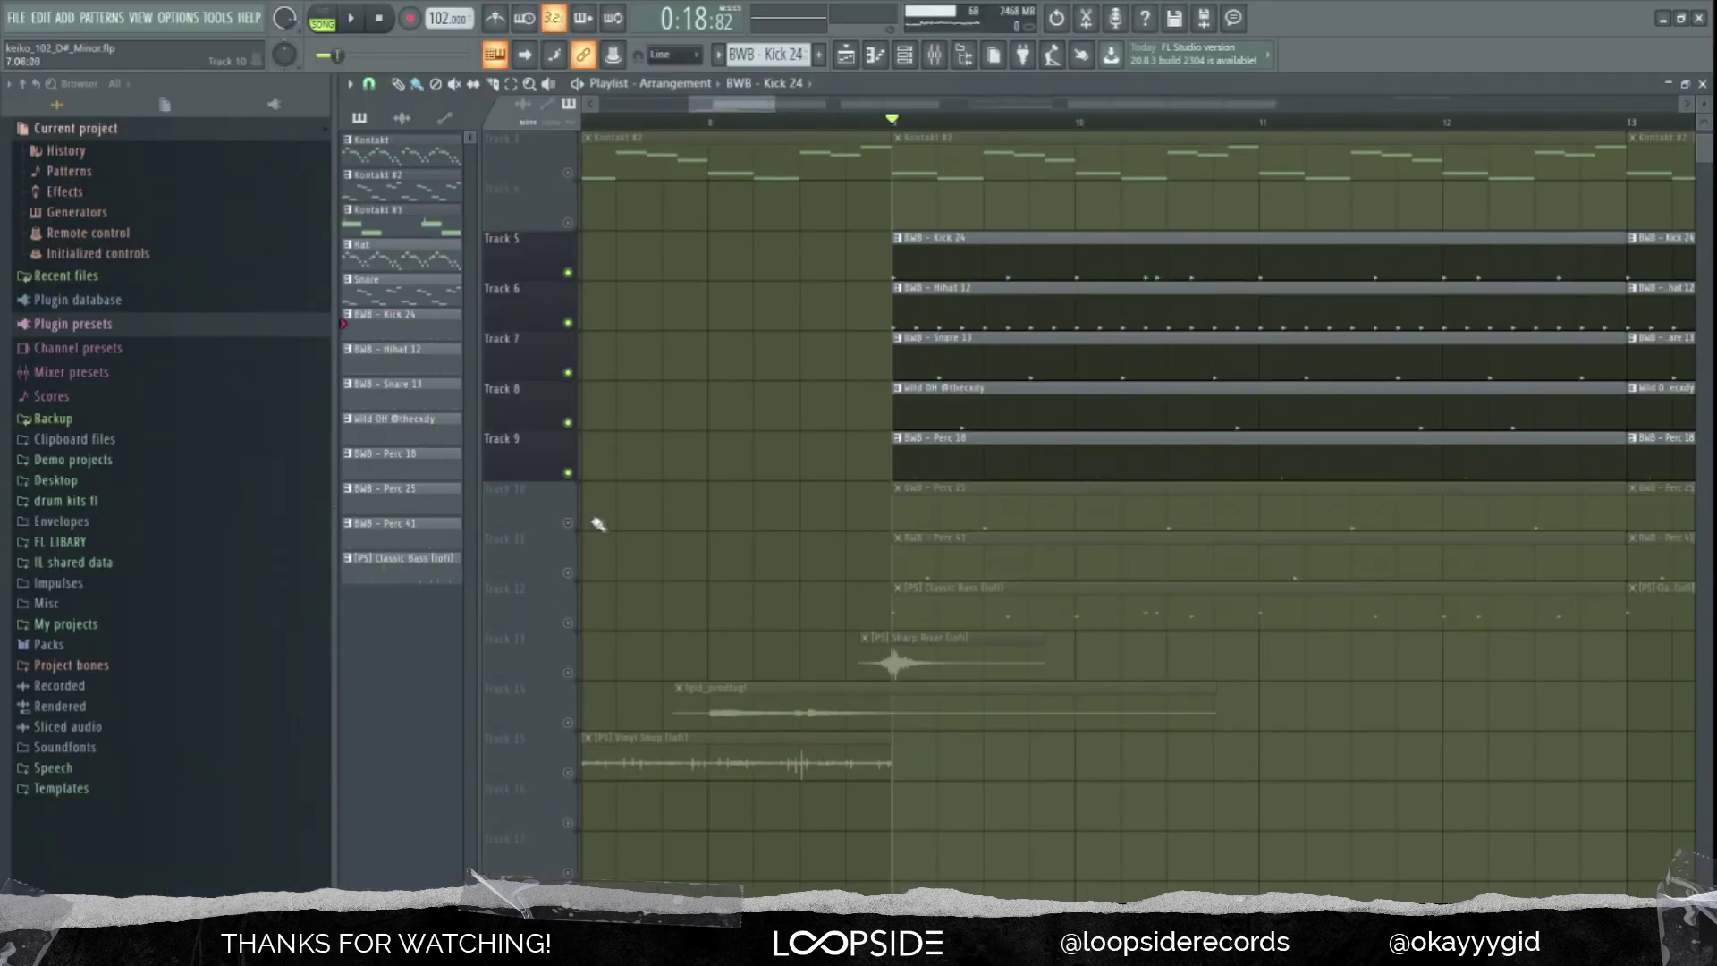
{"action": "left_click", "coordinate": [471, 536]}
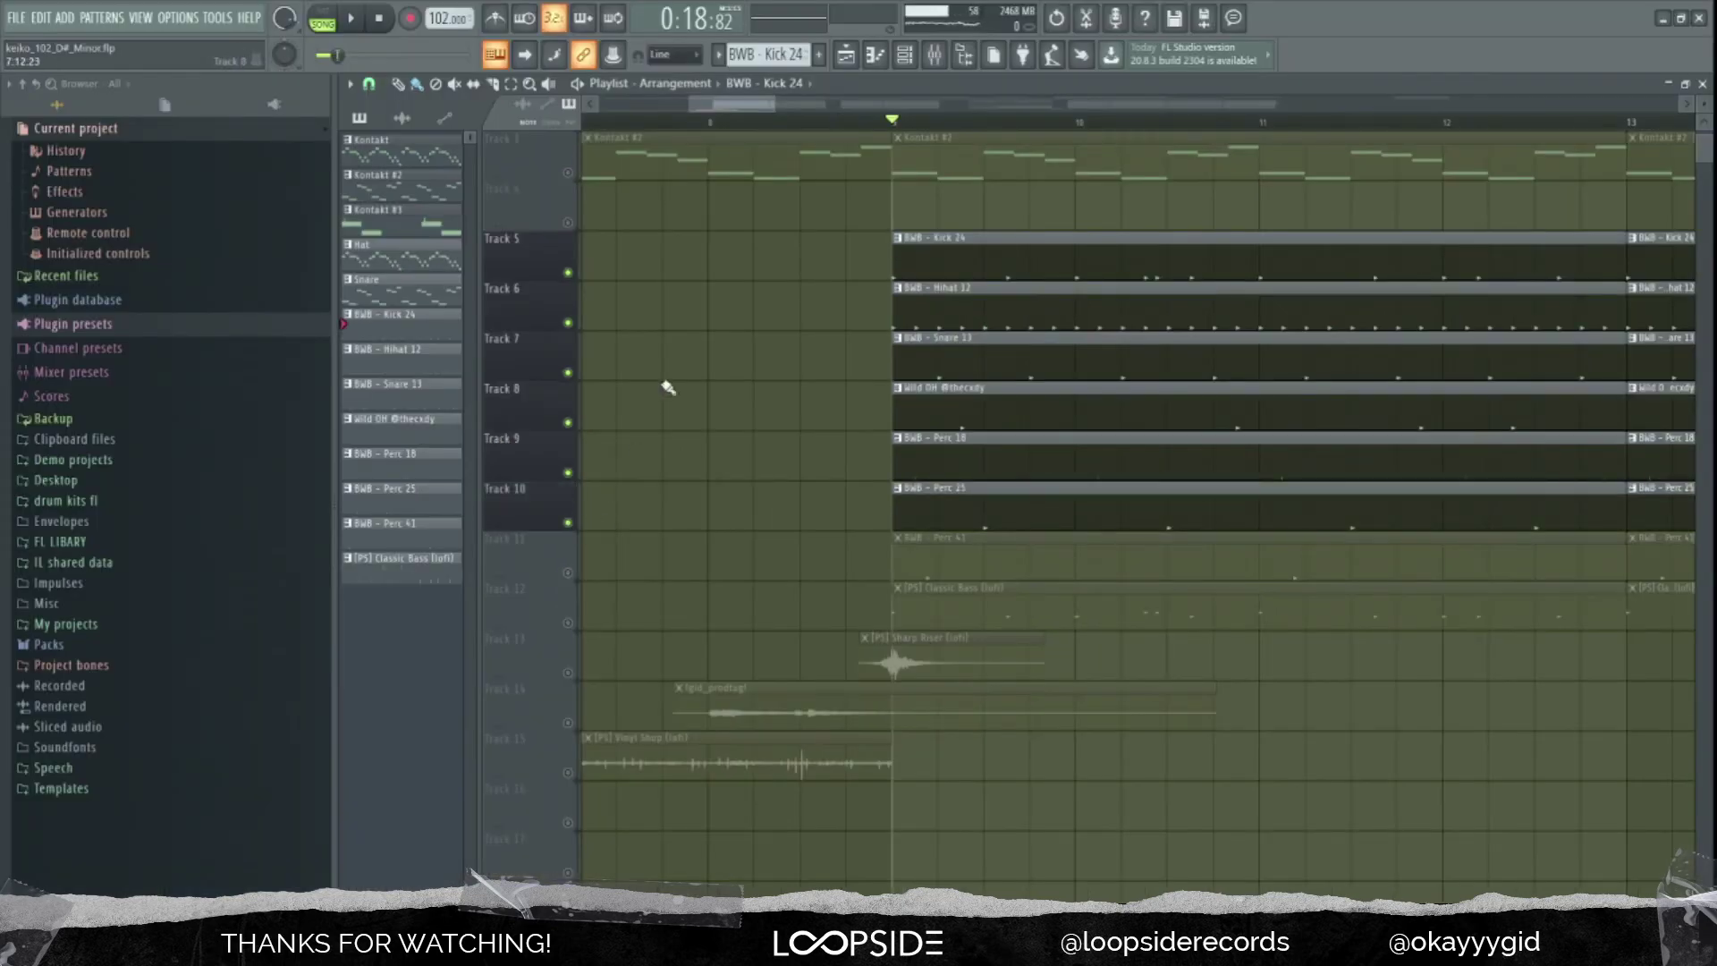
{"action": "key", "text": "space"}
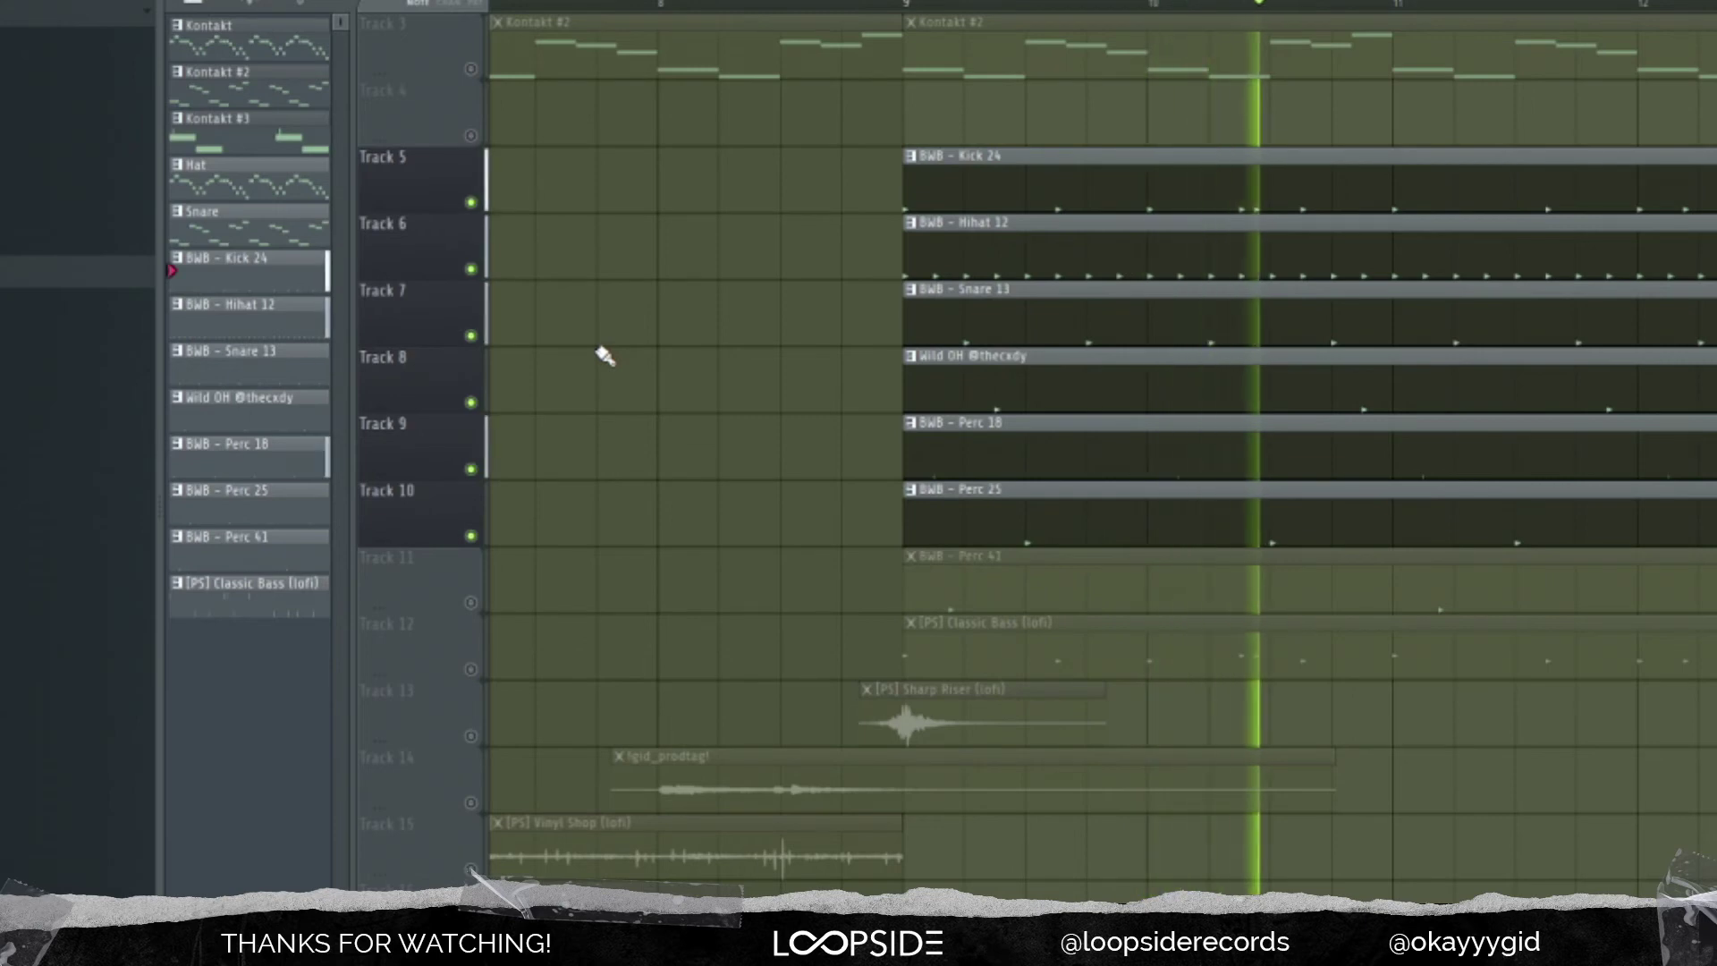
{"action": "key", "text": "space"}
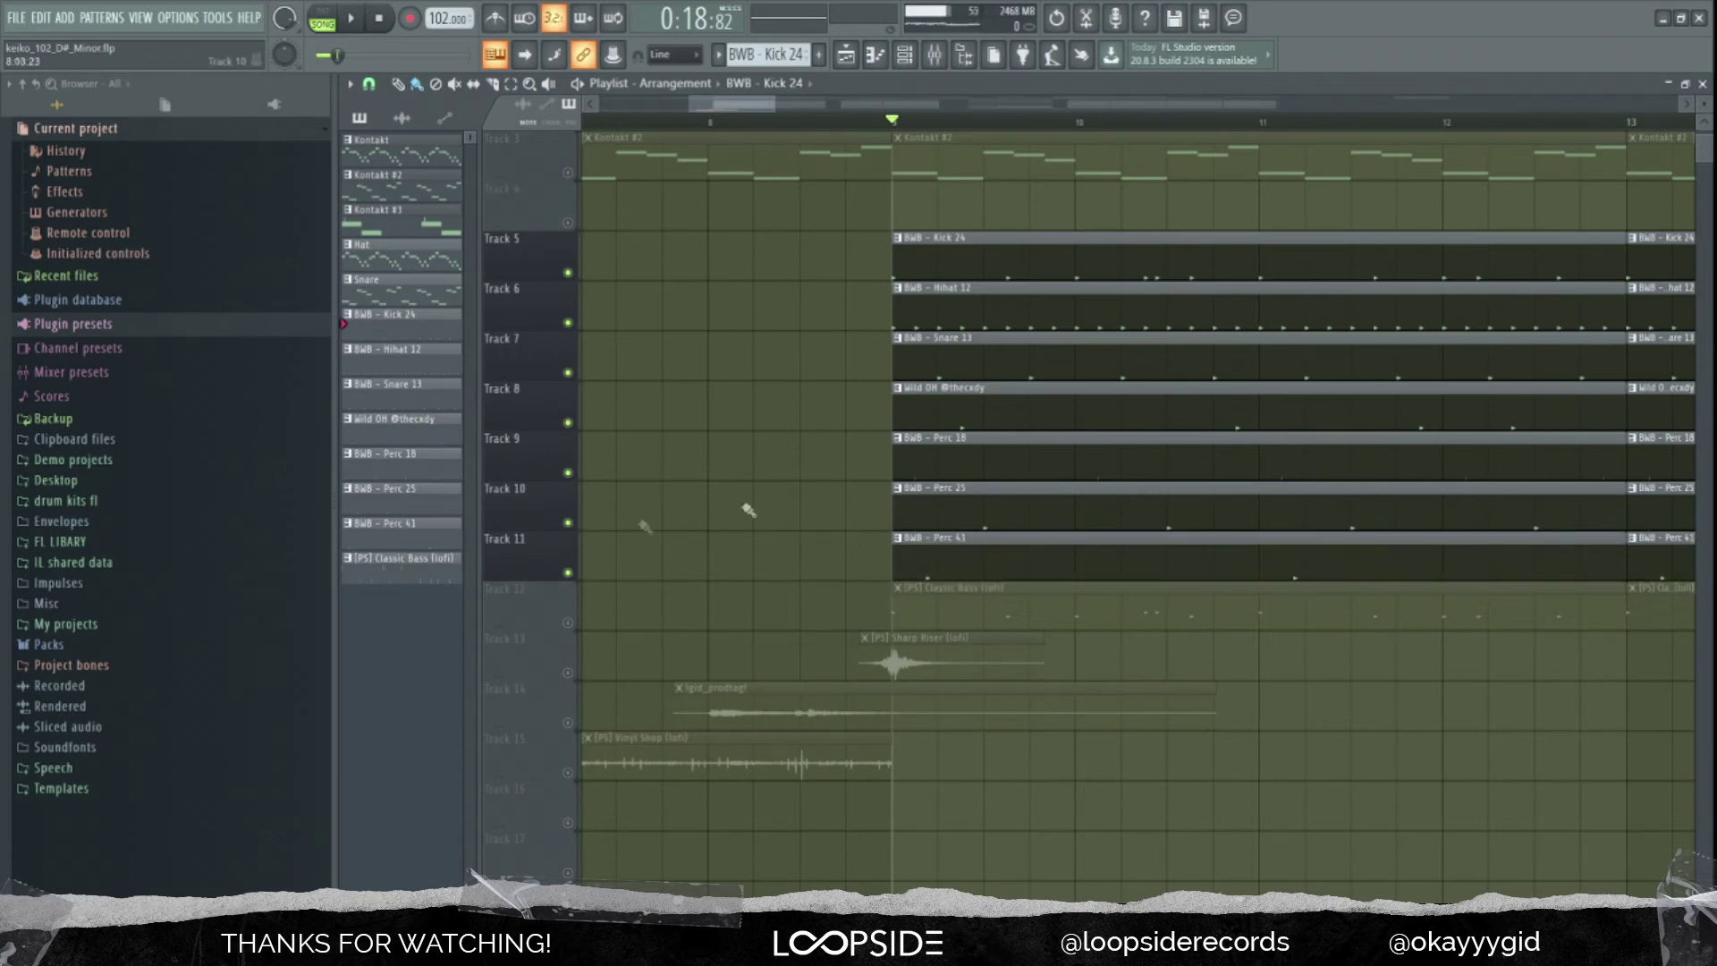
Play the beat with all percussion, then unmute the Classic Bass track
{"action": "key", "text": "space"}
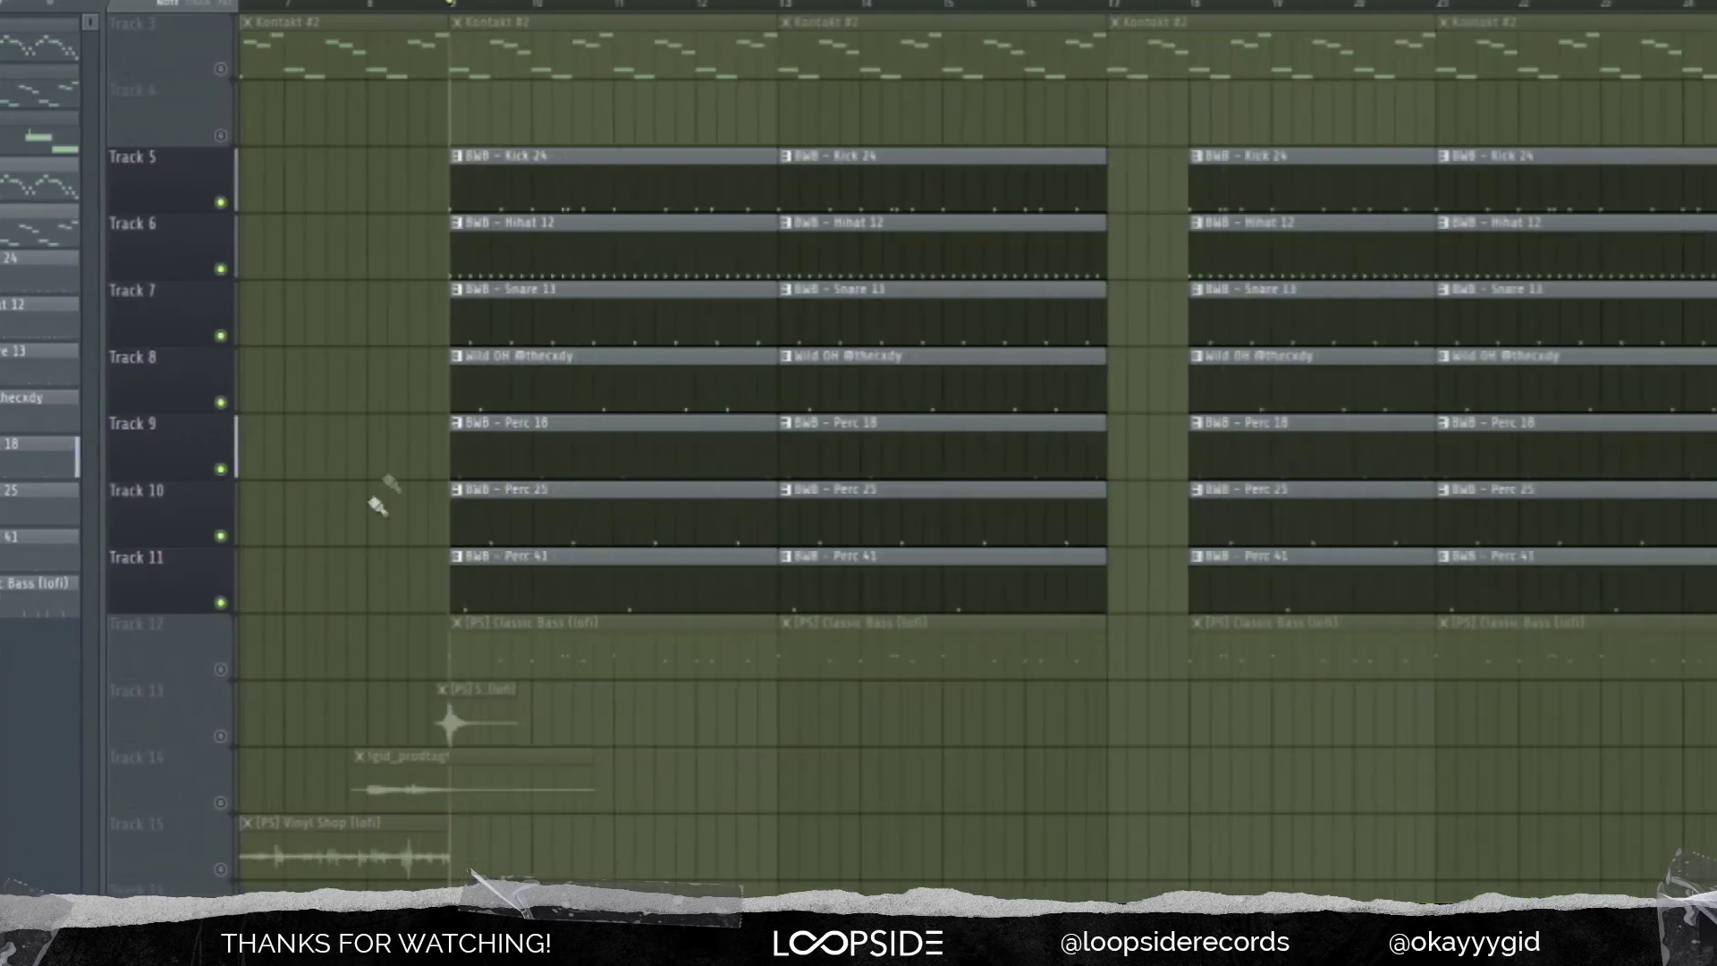
{"action": "scroll", "coordinate": [682, 577], "scroll_direction": "up", "scroll_amount": 3}
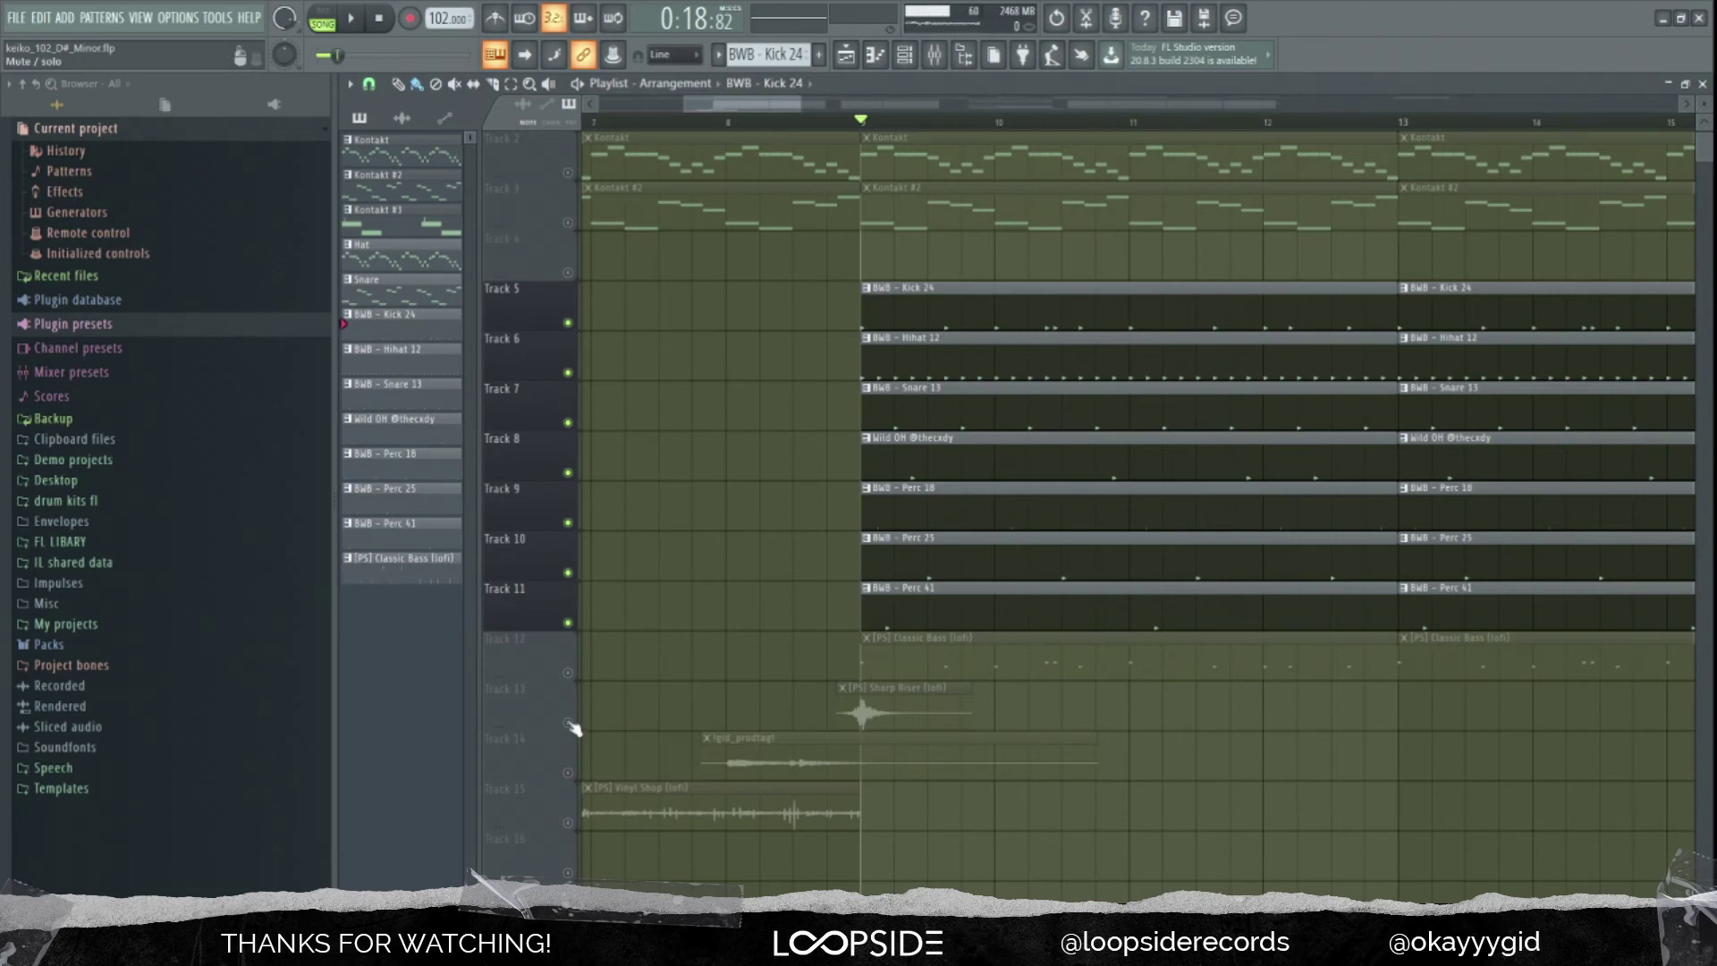
{"action": "left_click", "coordinate": [568, 673]}
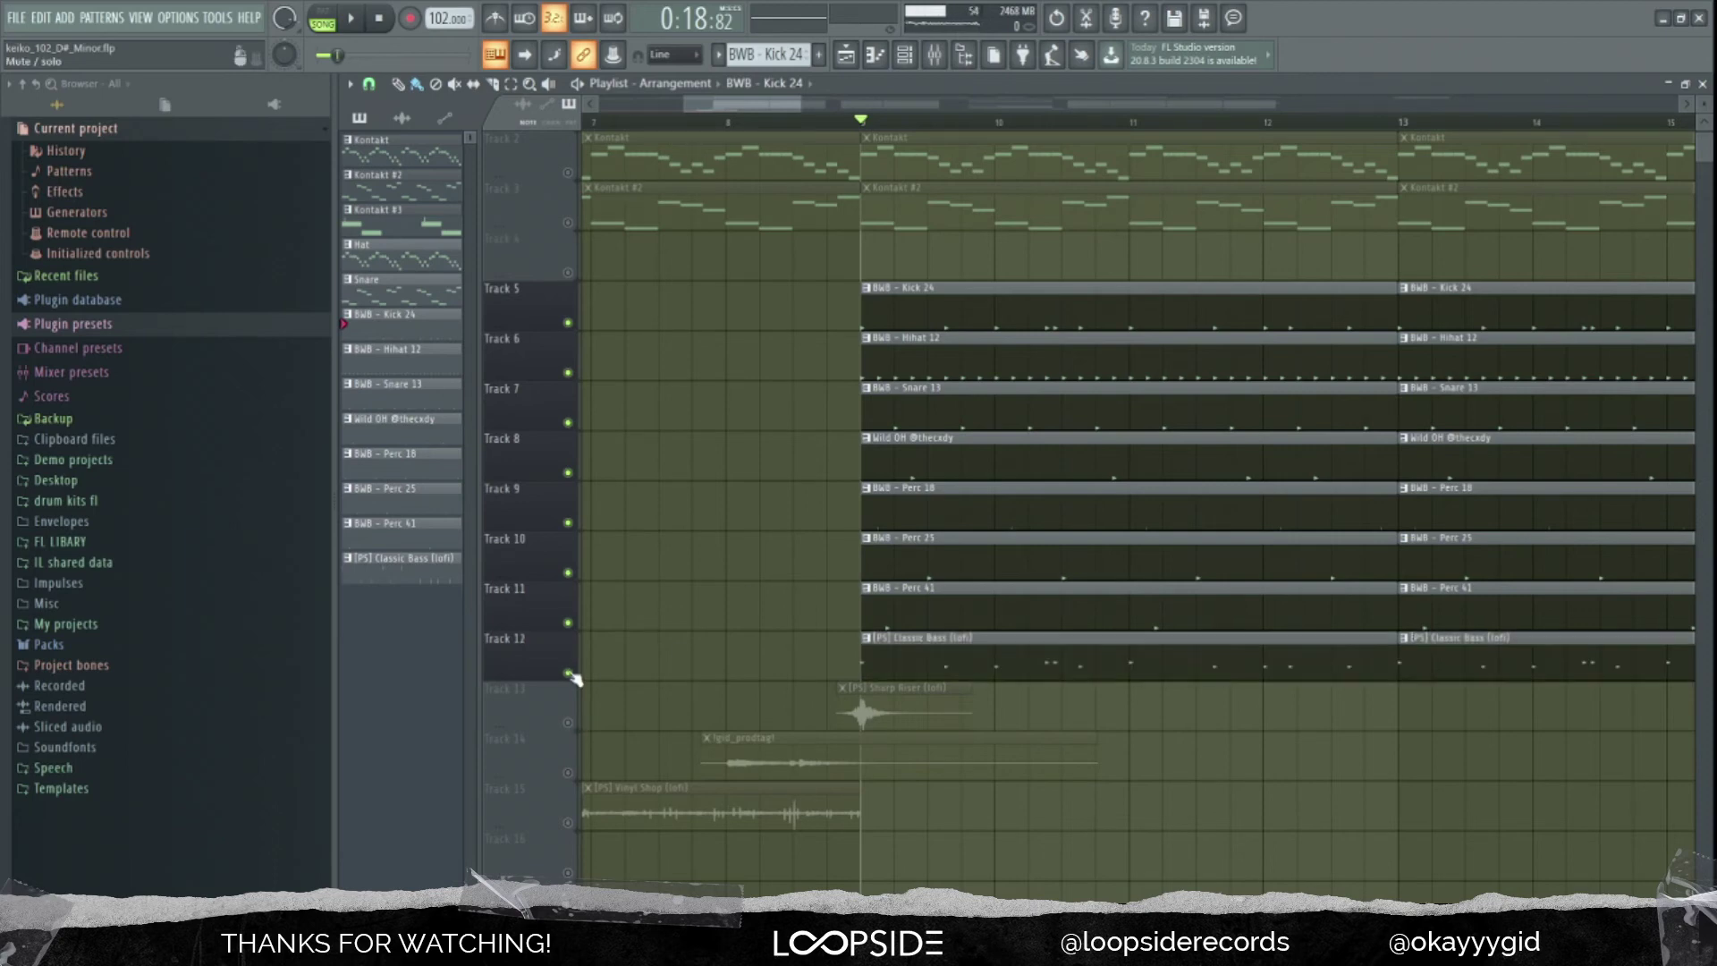
Preview the Classic Bass notes alone in the piano roll, then play them with drums and percussion
{"action": "double_click", "coordinate": [931, 671]}
{"action": "key", "text": "space"}
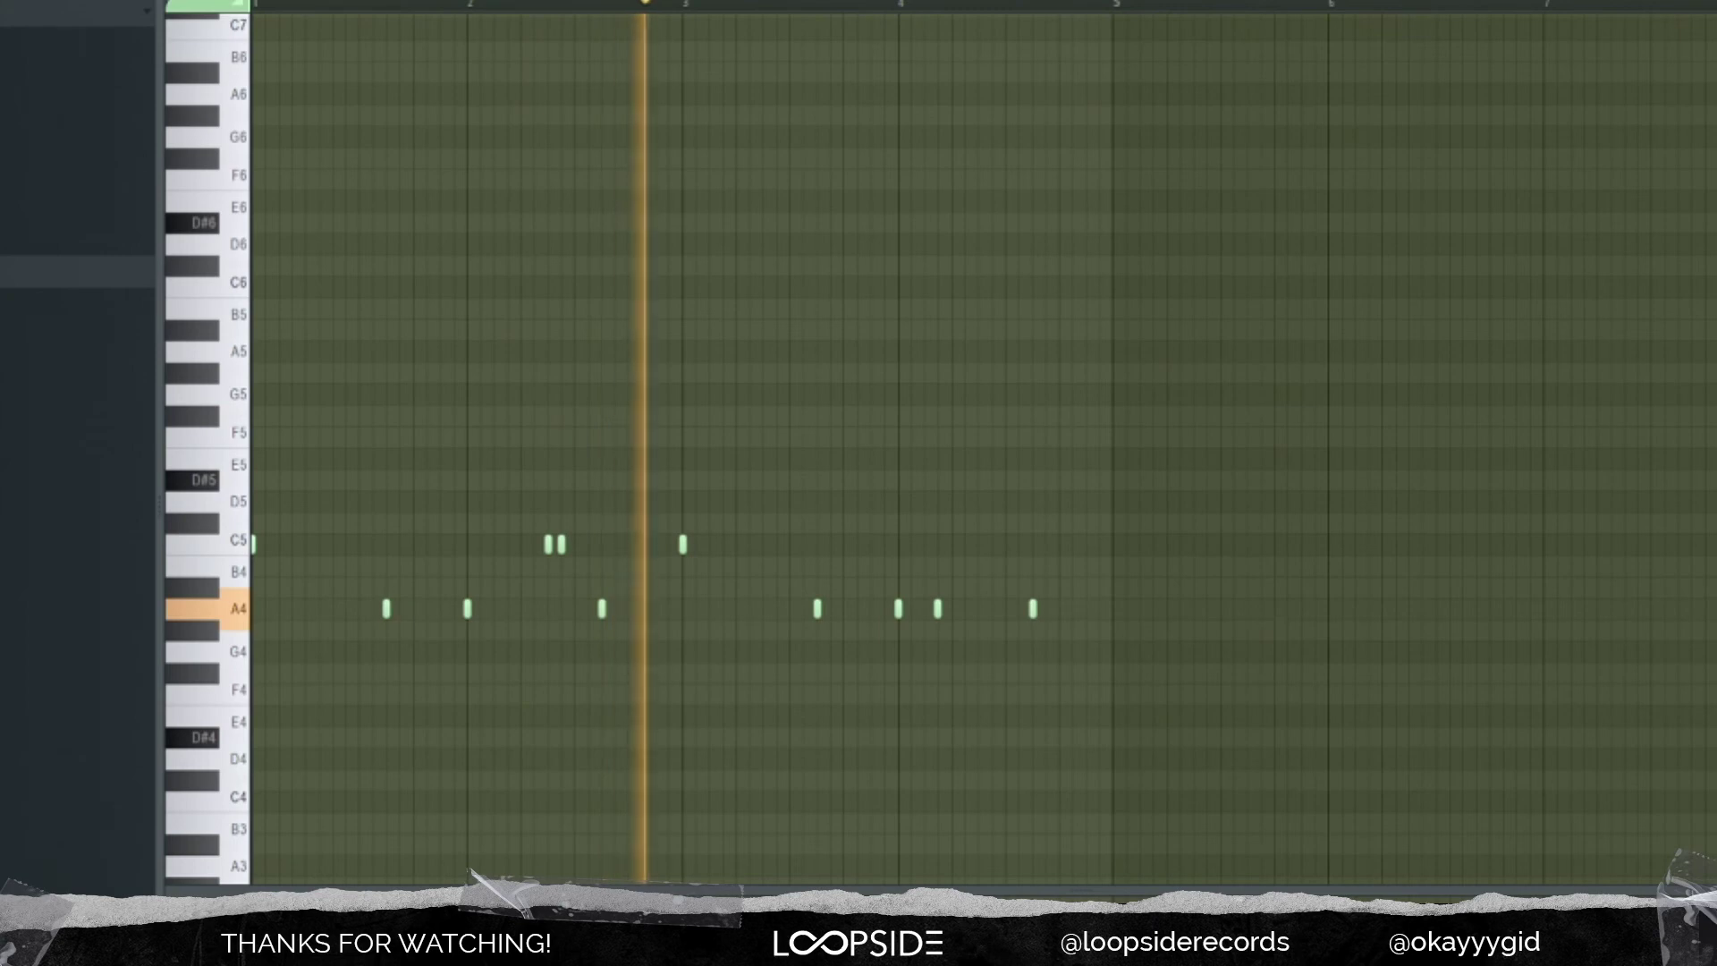
{"action": "key", "text": "space"}
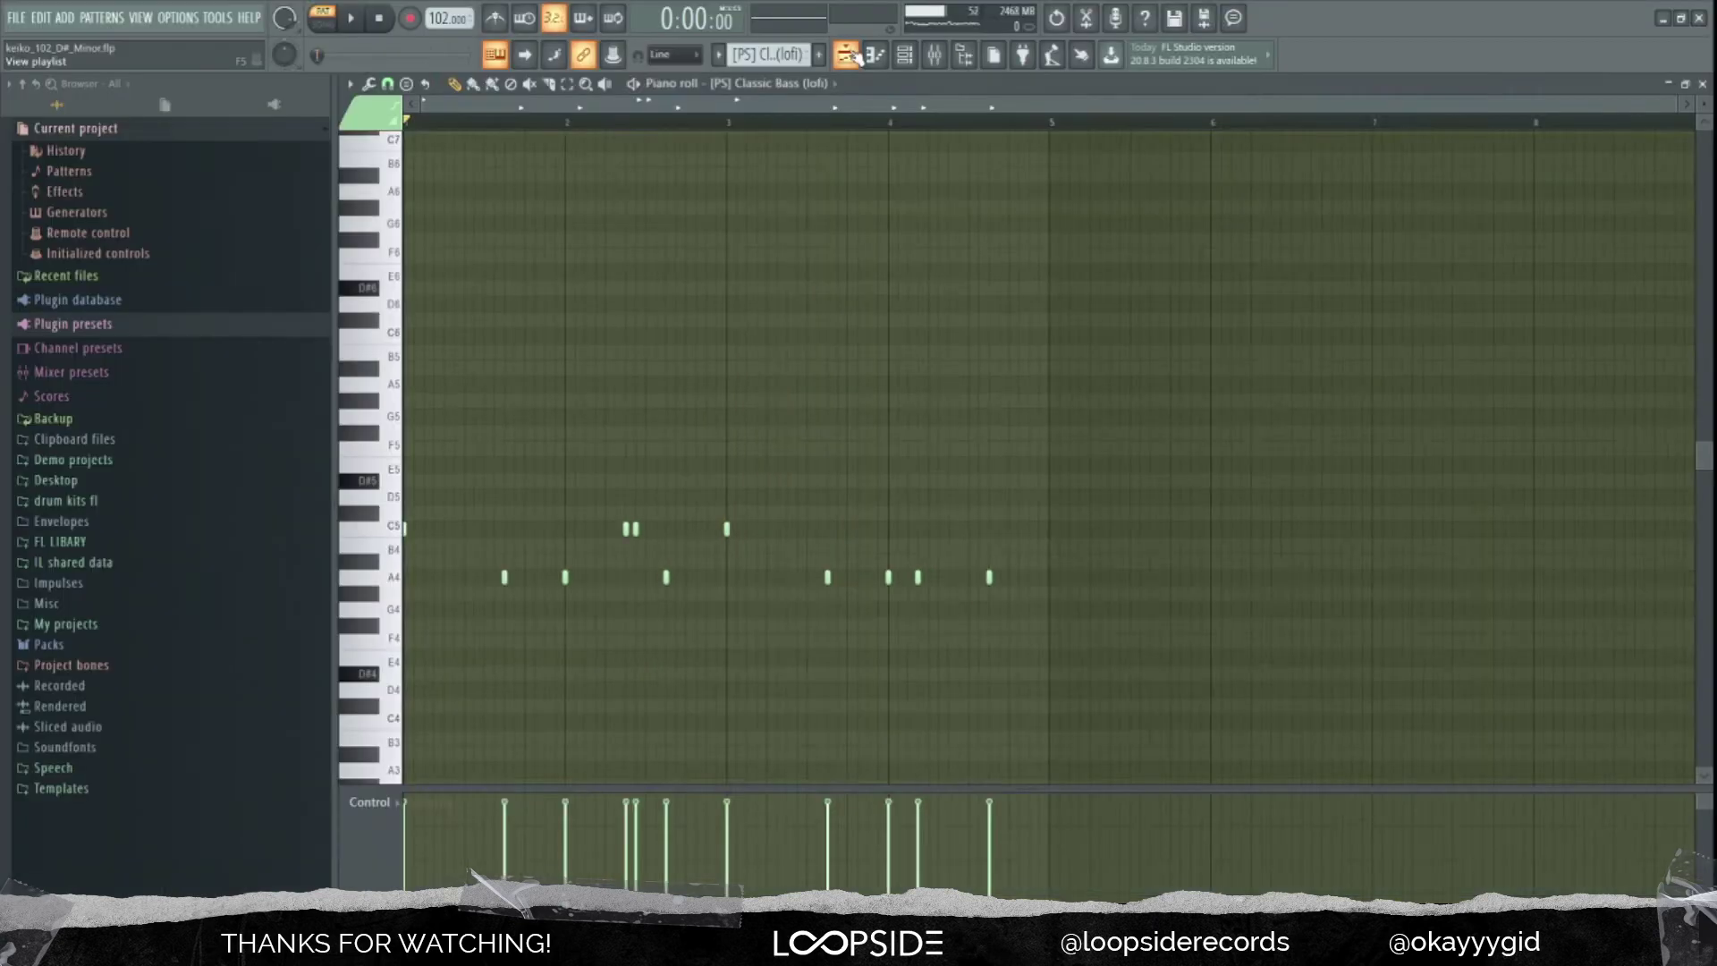
{"action": "key", "text": "F5"}
{"action": "scroll", "coordinate": [677, 556], "scroll_direction": "down", "scroll_amount": 3}
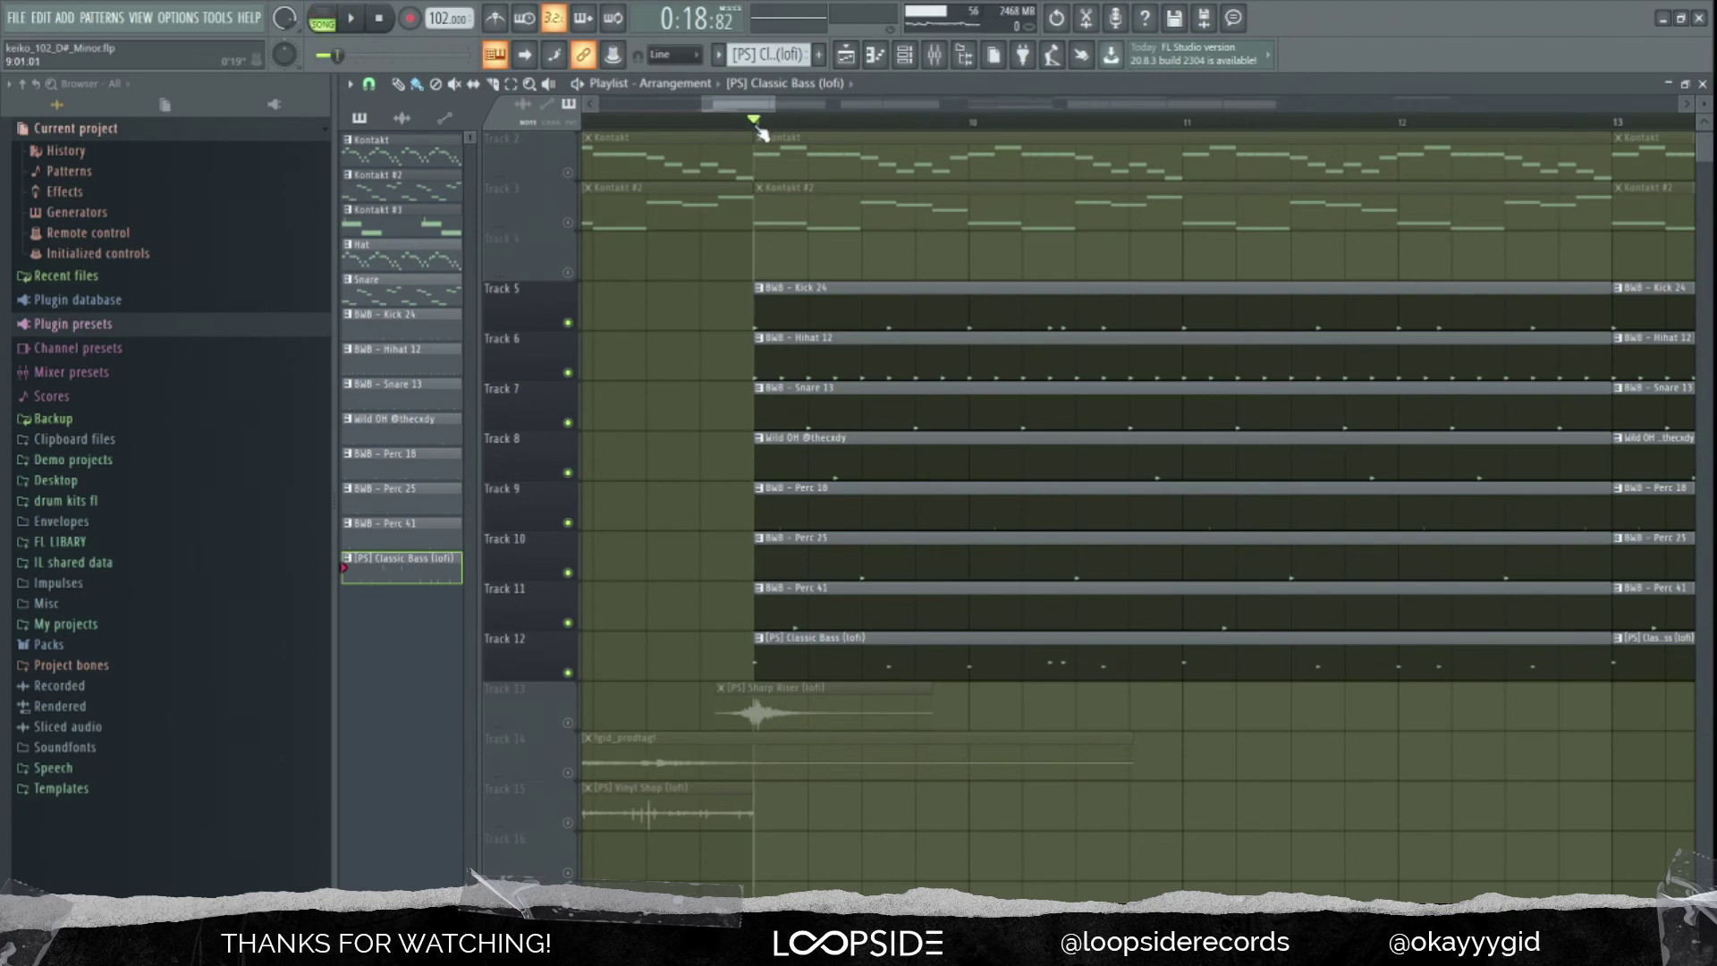
{"action": "key", "text": "space"}
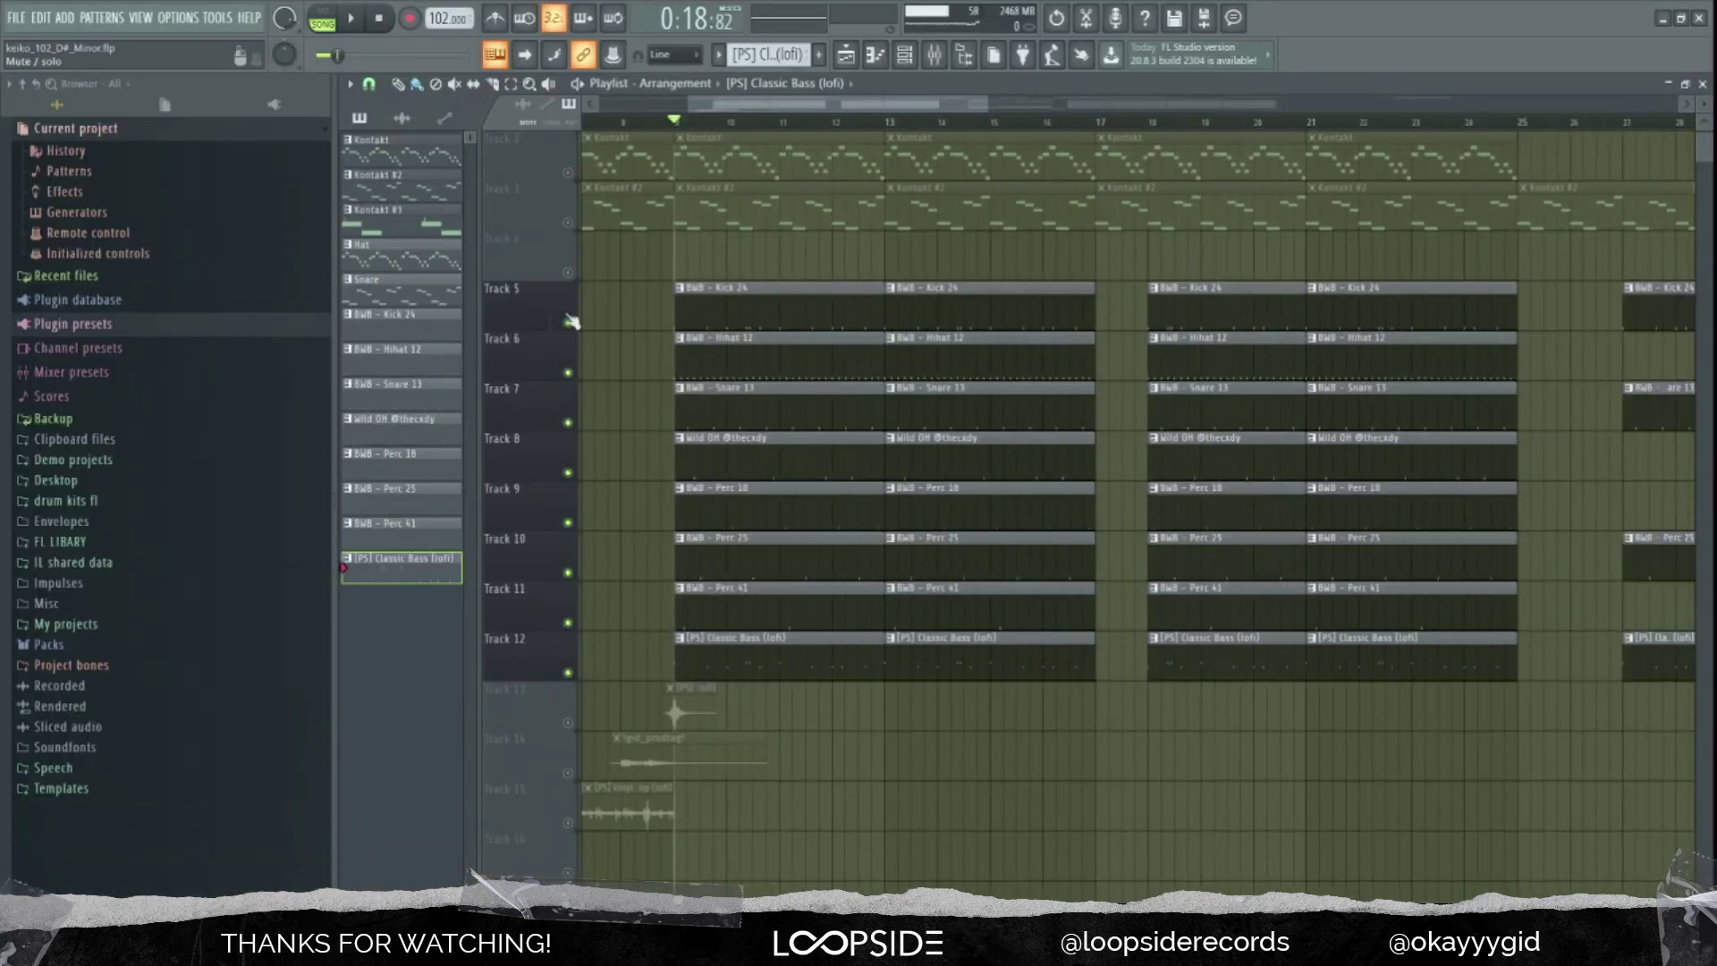
Scroll the playlist to view the whole arrangement, including Tracks 1–3 and 13–15
{"action": "scroll", "coordinate": [600, 307], "scroll_direction": "up", "scroll_amount": 1}
{"action": "scroll", "coordinate": [600, 308], "scroll_direction": "left", "scroll_amount": 4}
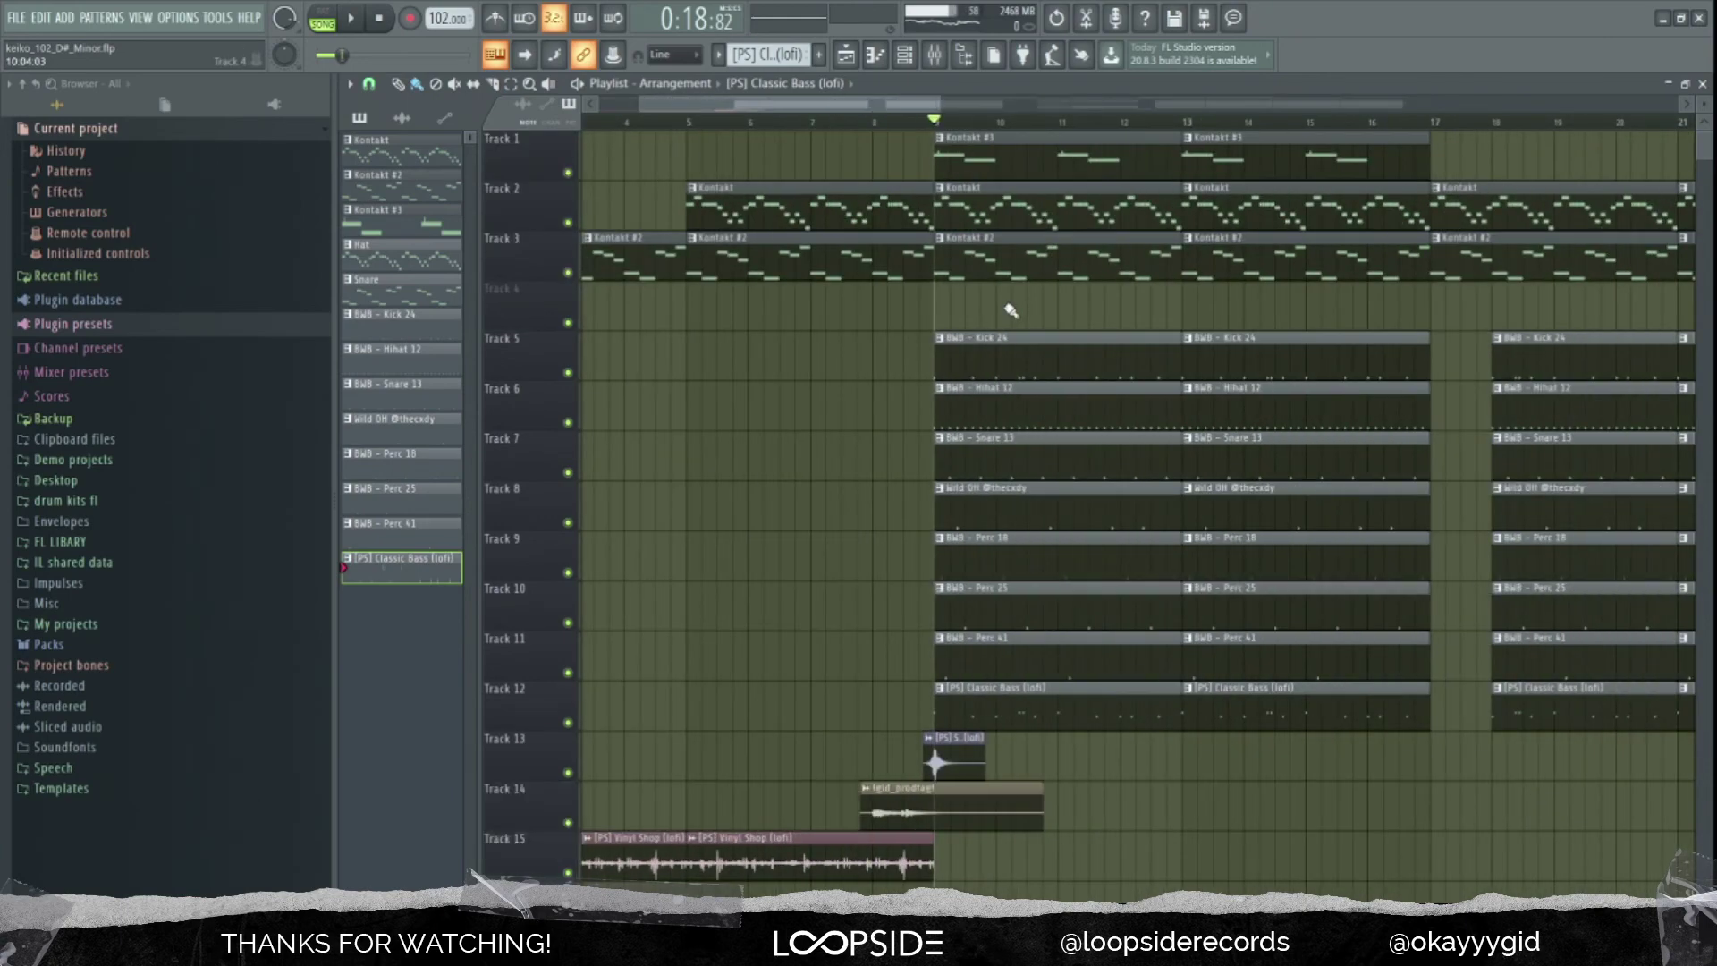
{"action": "scroll", "coordinate": [1010, 310], "scroll_direction": "down", "scroll_amount": 4}
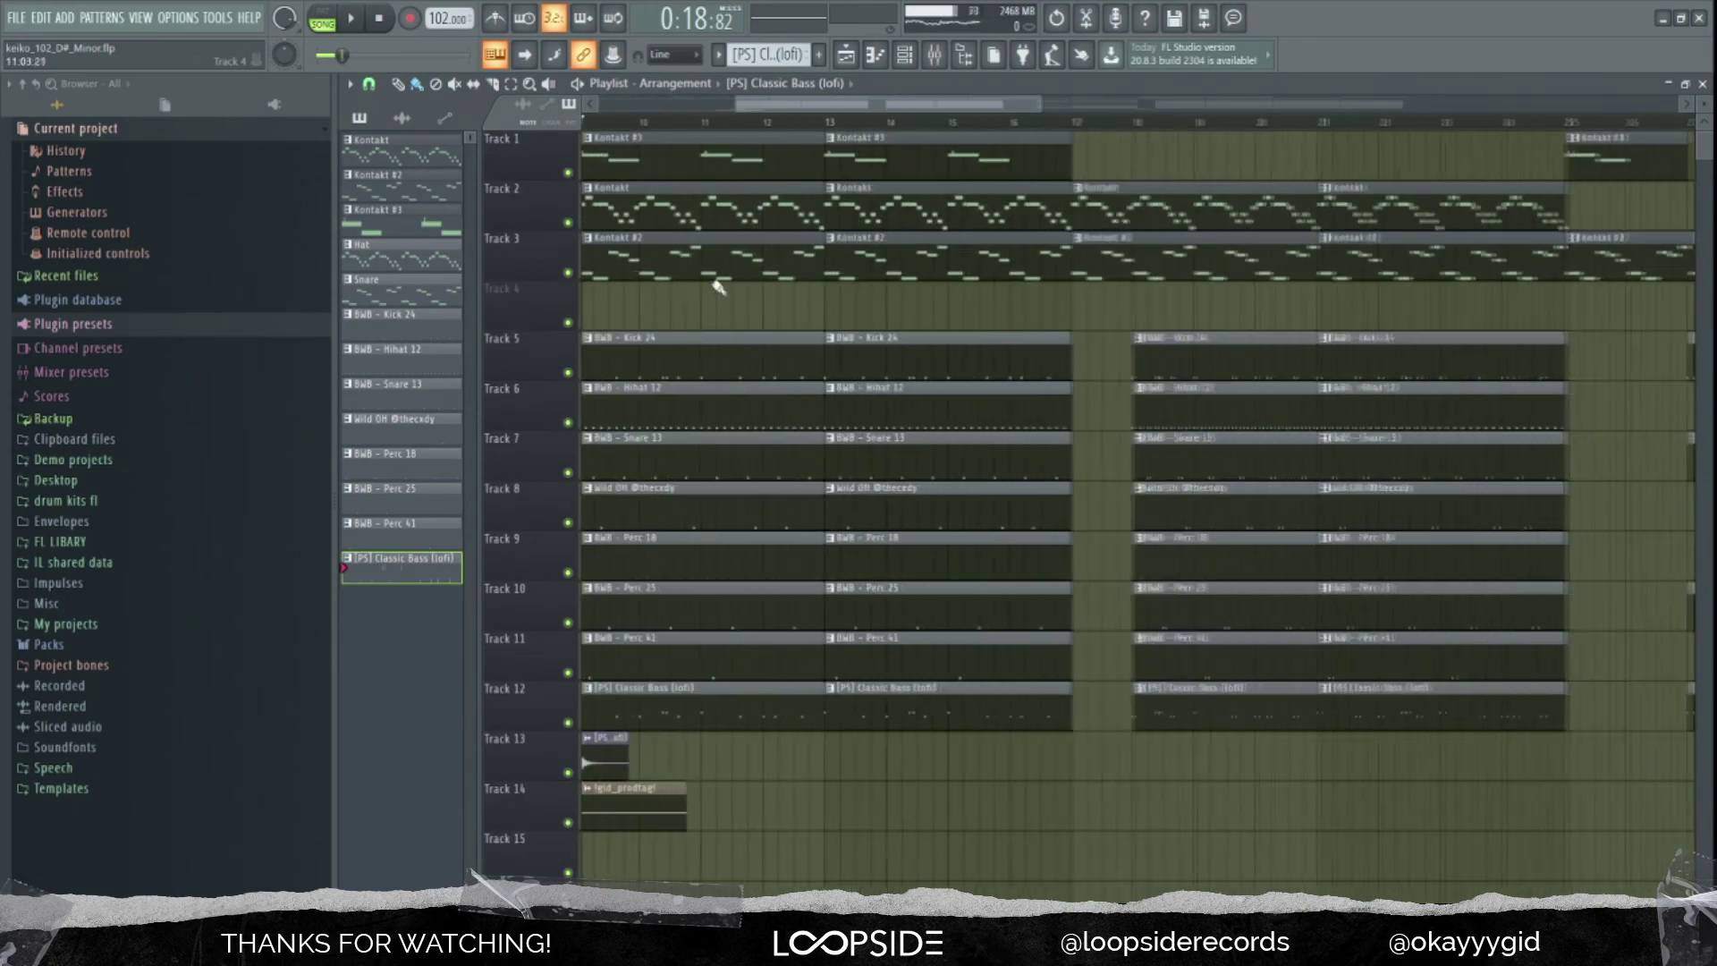
{"action": "scroll", "coordinate": [598, 304], "scroll_direction": "up", "scroll_amount": 4}
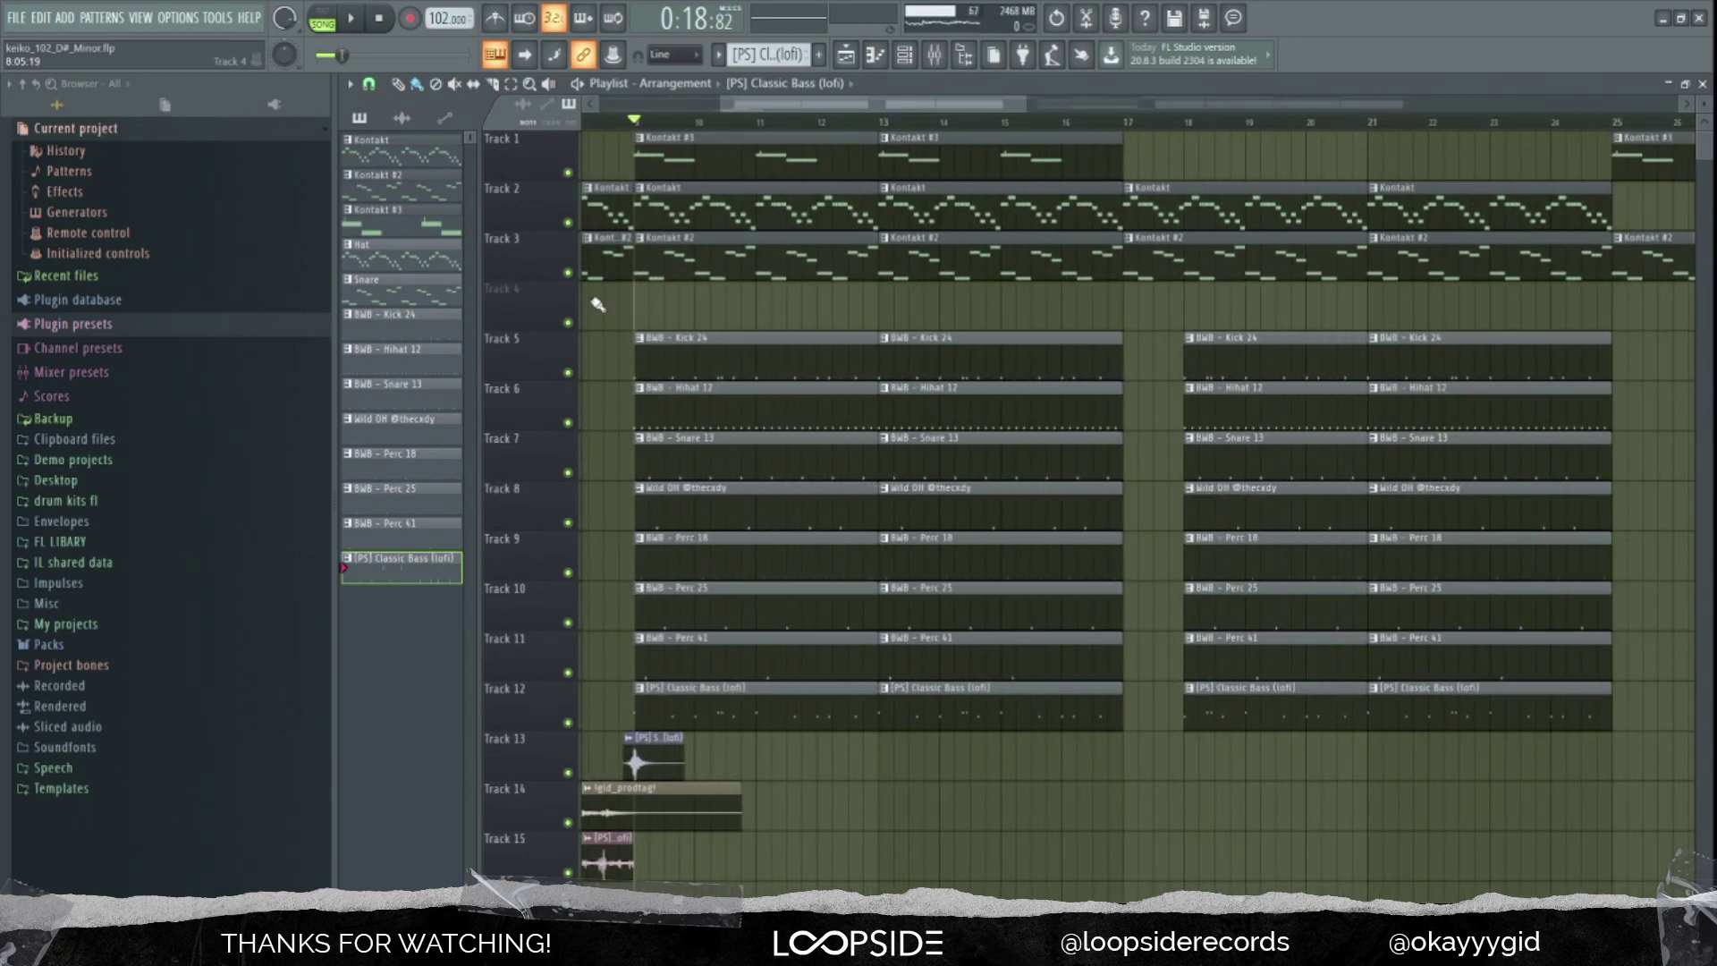